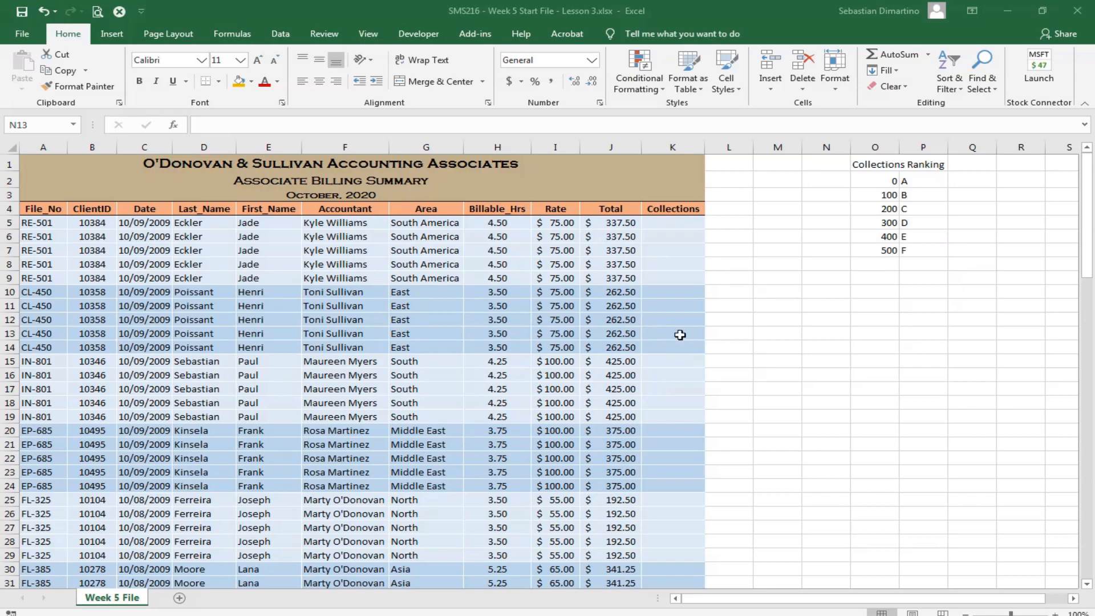
# Look through the billing records from the column headings down to the last row, including the empty Collections column.
pyautogui.scroll(-5, 680, 335)
pyautogui.scroll(-11, 681, 335)
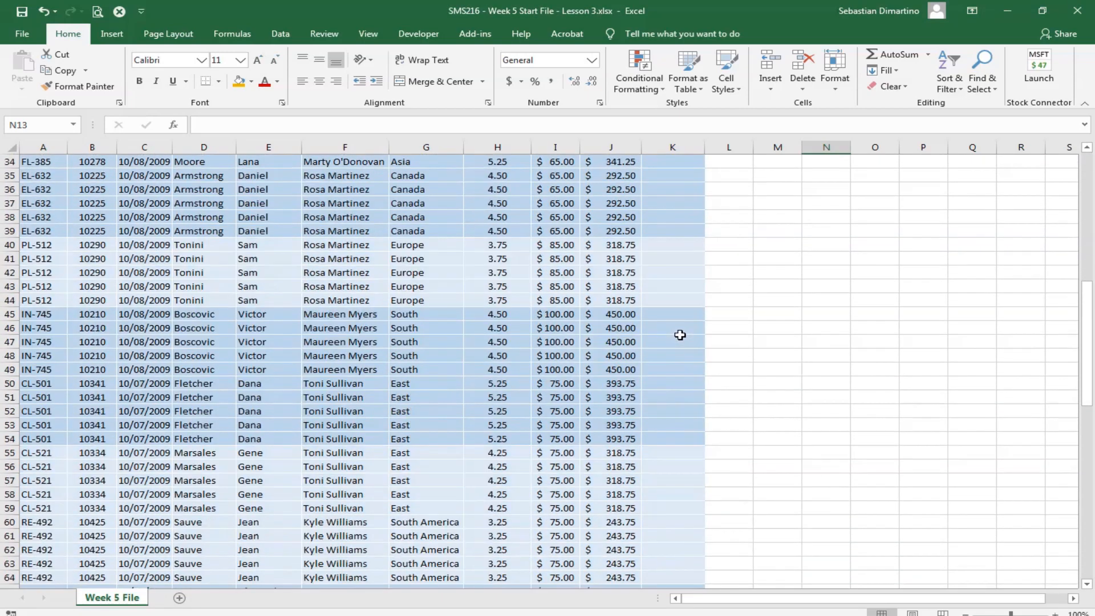
pyautogui.scroll(-10, 680, 335)
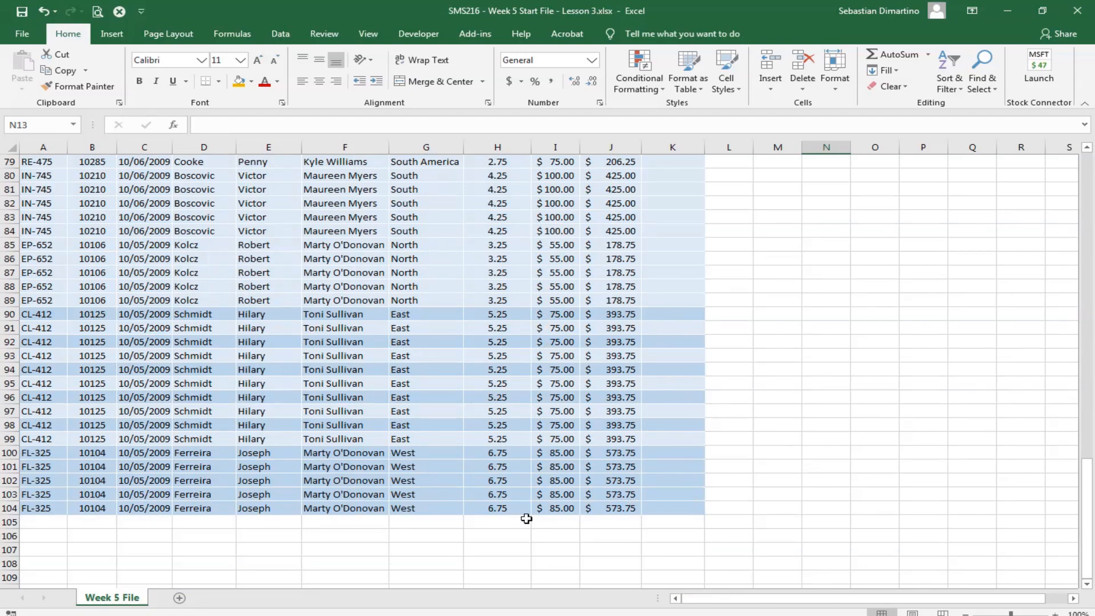
pyautogui.scroll(11, 811, 486)
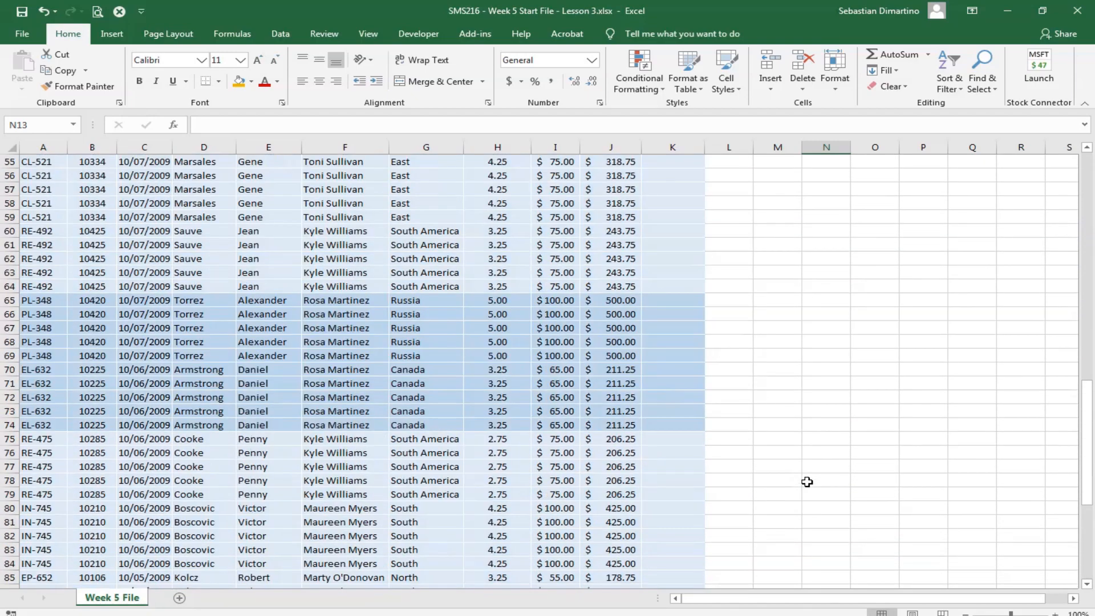
pyautogui.scroll(12, 807, 482)
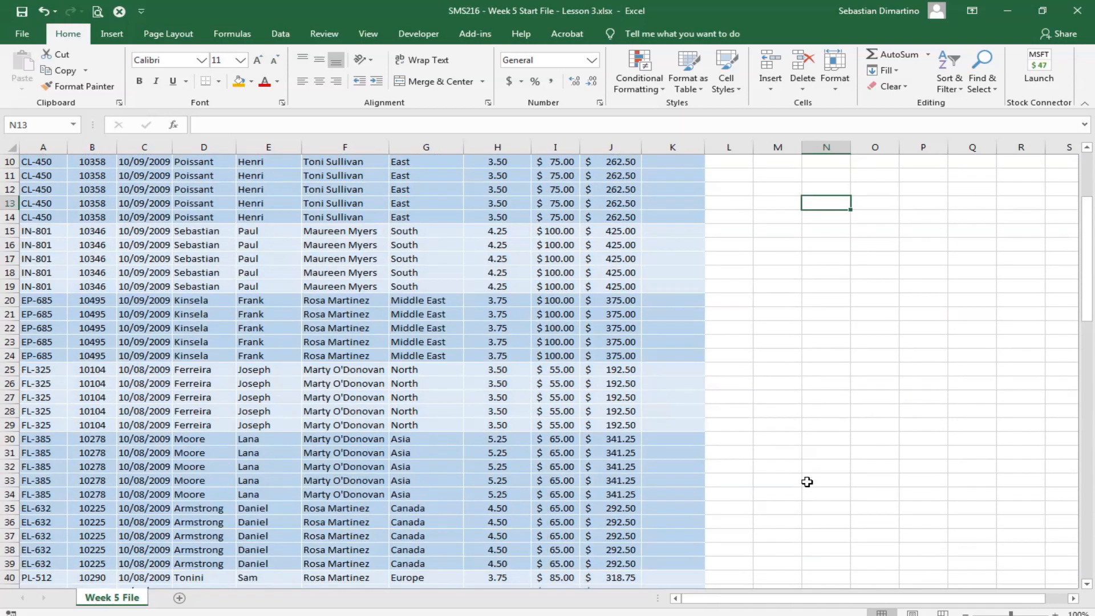
pyautogui.scroll(3, 805, 481)
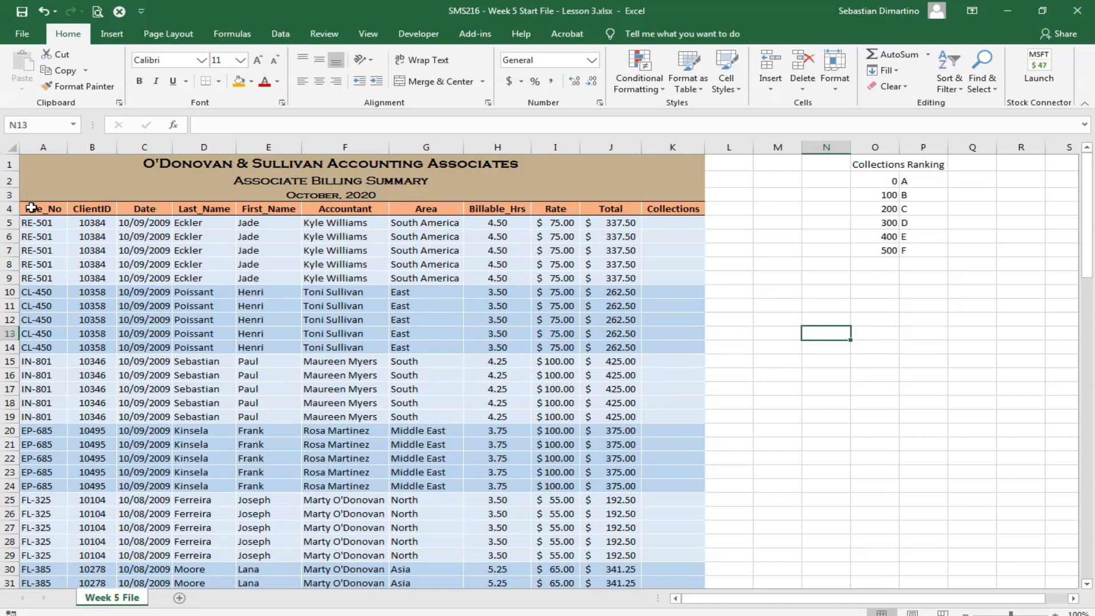
pyautogui.scroll(-3, 609, 420)
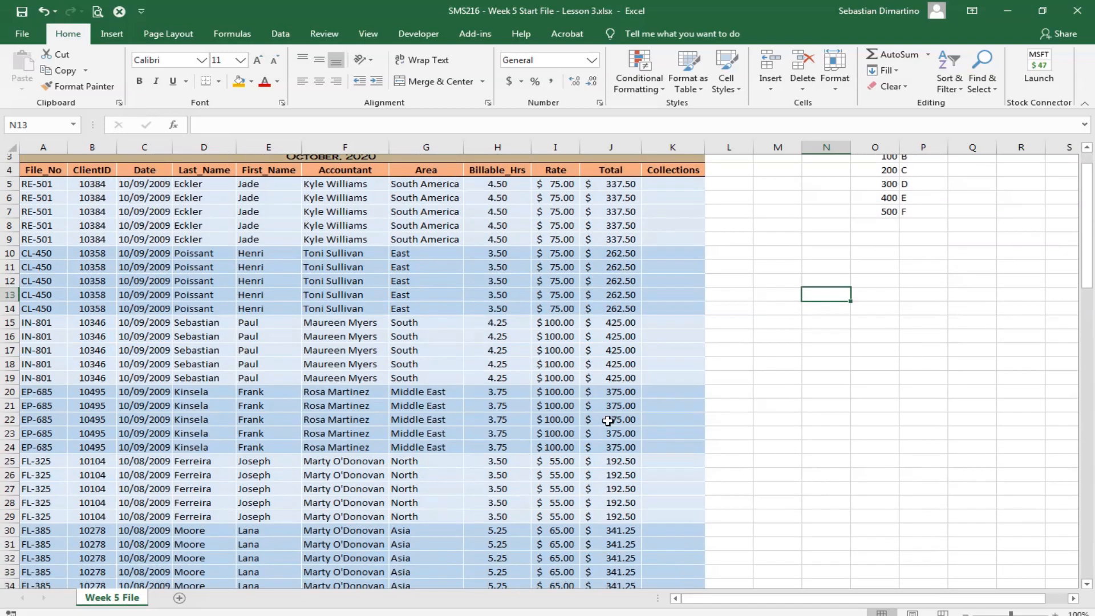
pyautogui.scroll(-5, 608, 420)
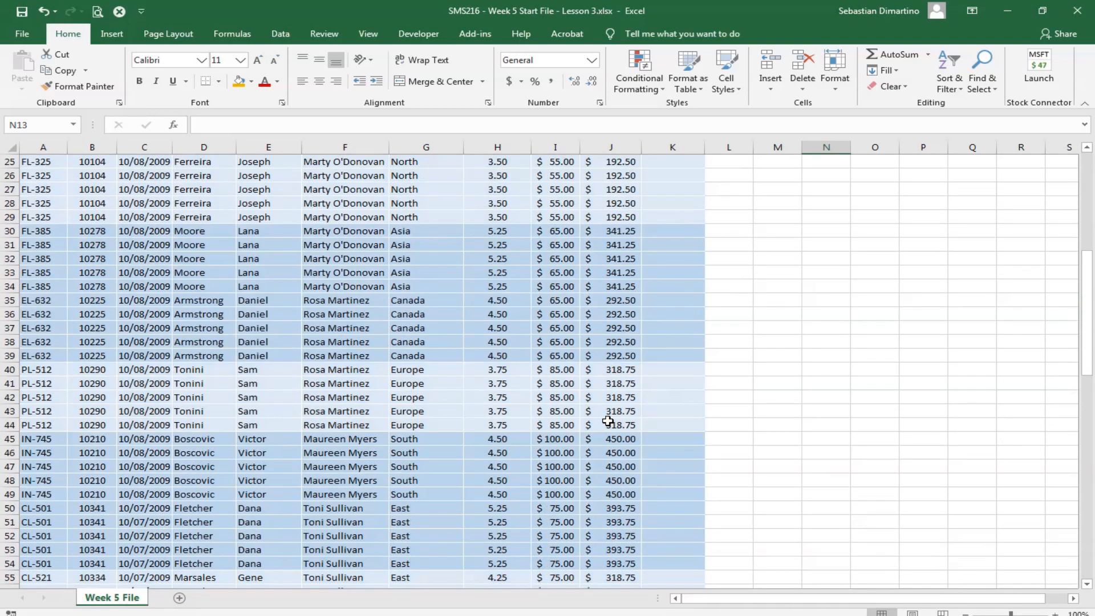
pyautogui.scroll(5, 608, 421)
pyautogui.scroll(3, 608, 420)
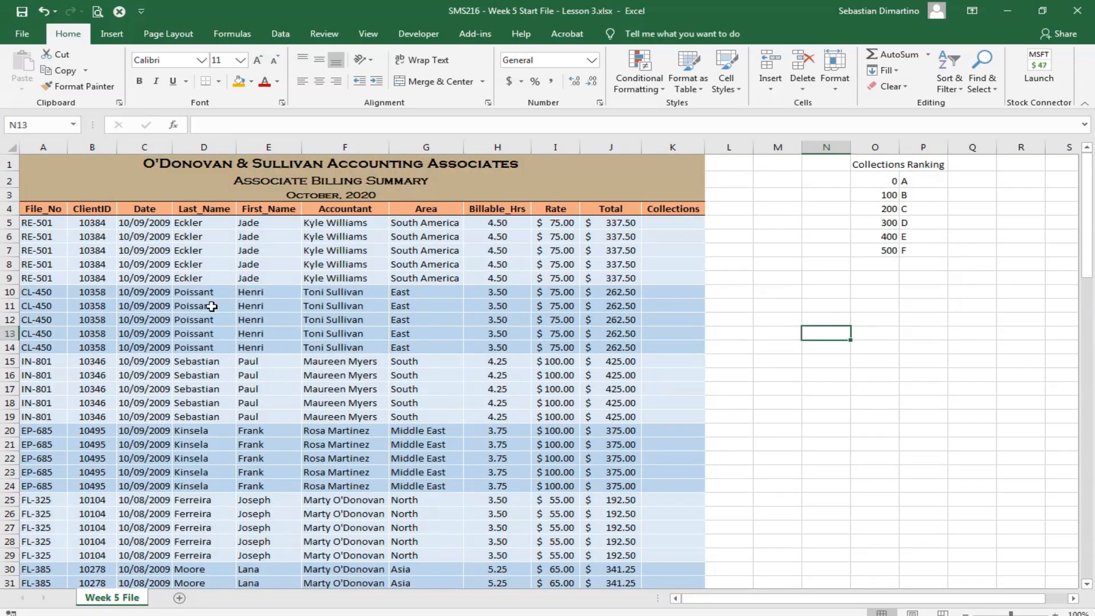
# Freeze the worksheet panes at cell A5 so the title and column heading rows 1 to 4 are locked.
pyautogui.click(36, 225)
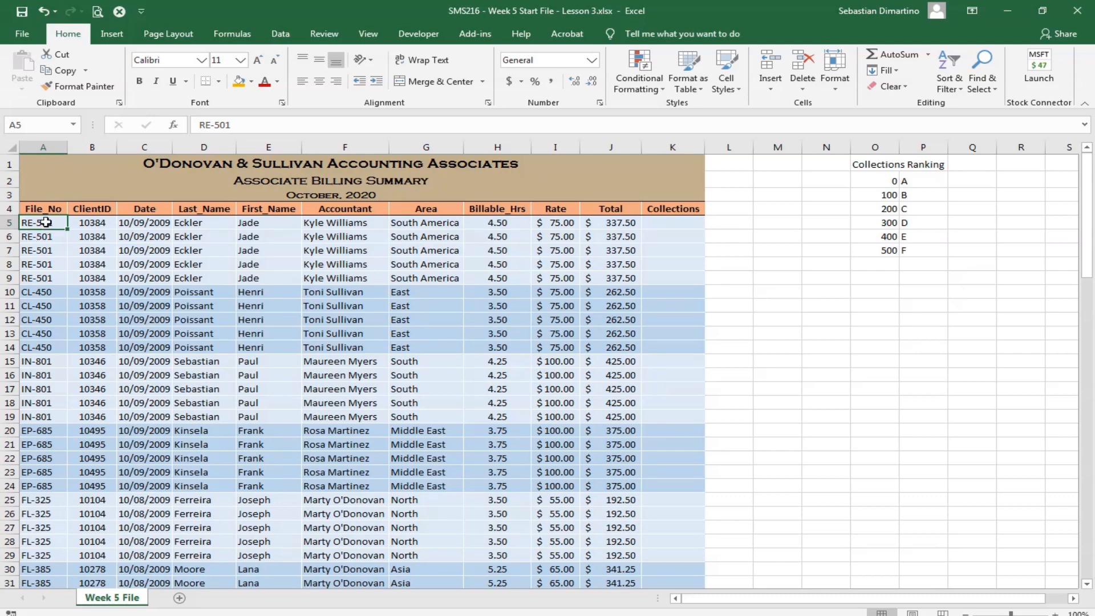
pyautogui.click(368, 35)
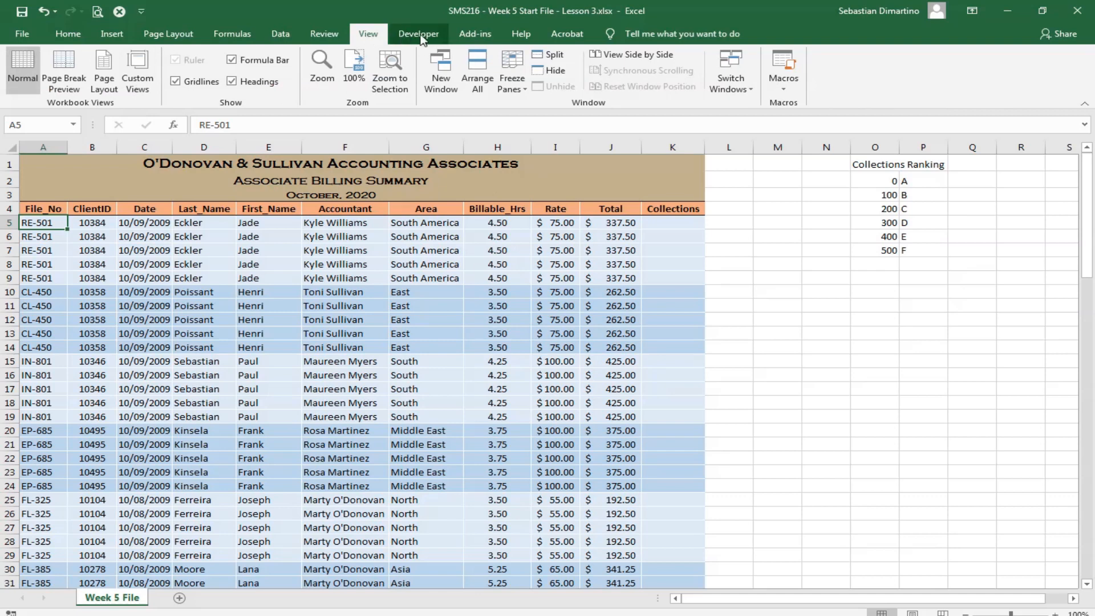
pyautogui.click(523, 85)
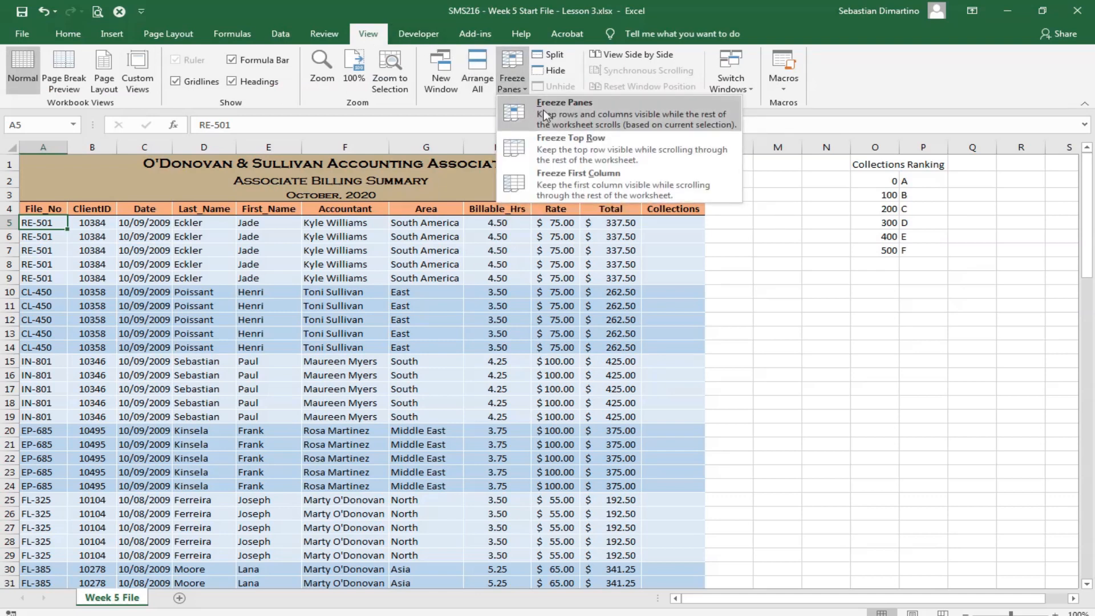
pyautogui.doubleClick(606, 117)
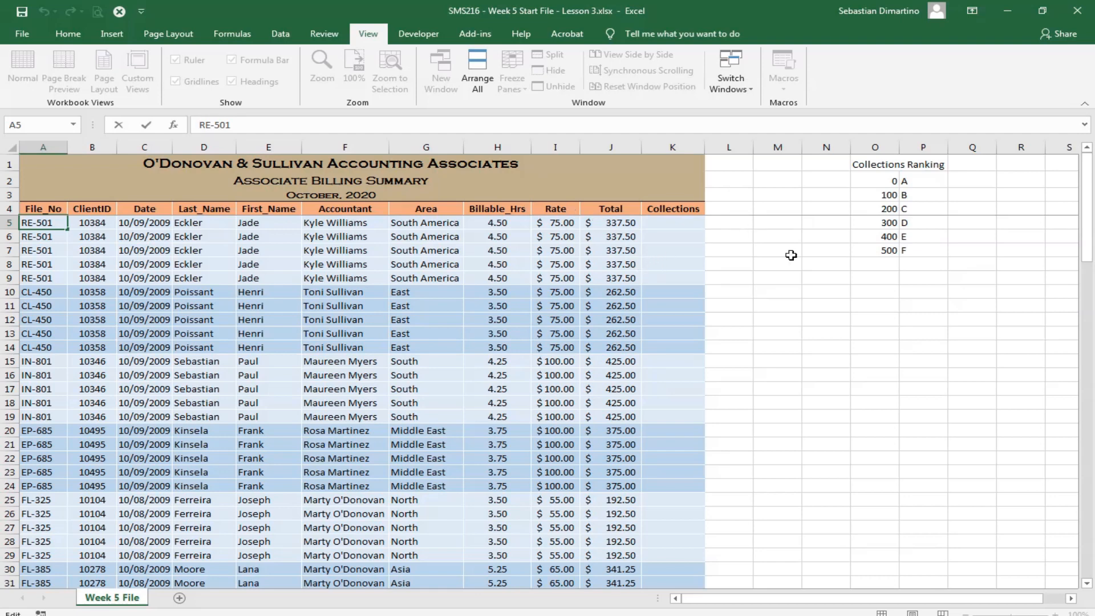
pyautogui.click(763, 253)
# Check the frozen heading rows against records far down the sheet, such as the last name and accountant in row 78.
pyautogui.scroll(-4, 707, 264)
pyautogui.scroll(-9, 706, 264)
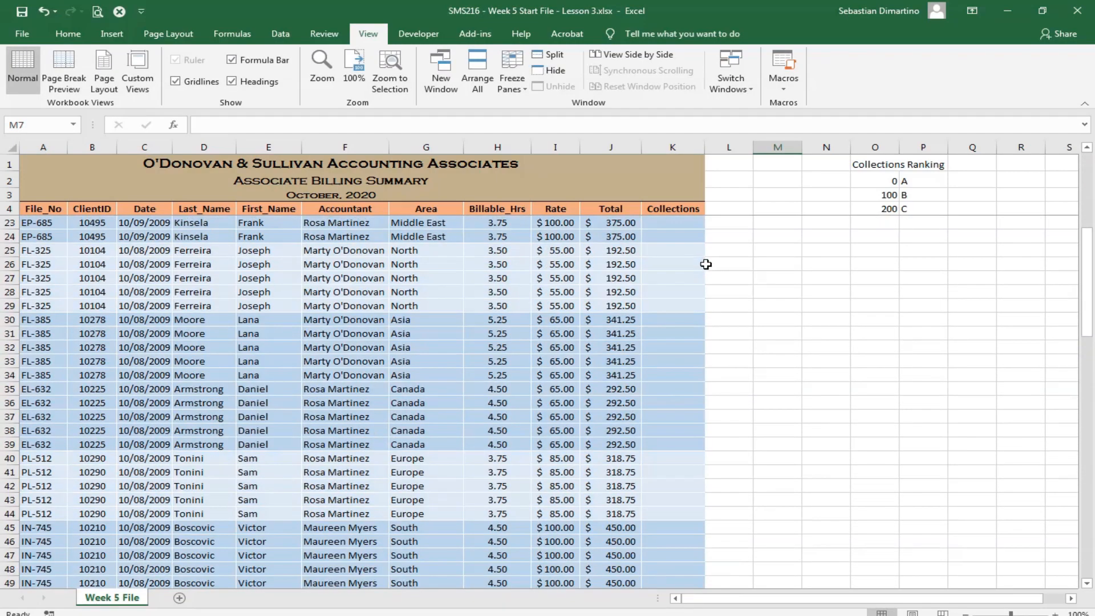
pyautogui.scroll(-10, 706, 264)
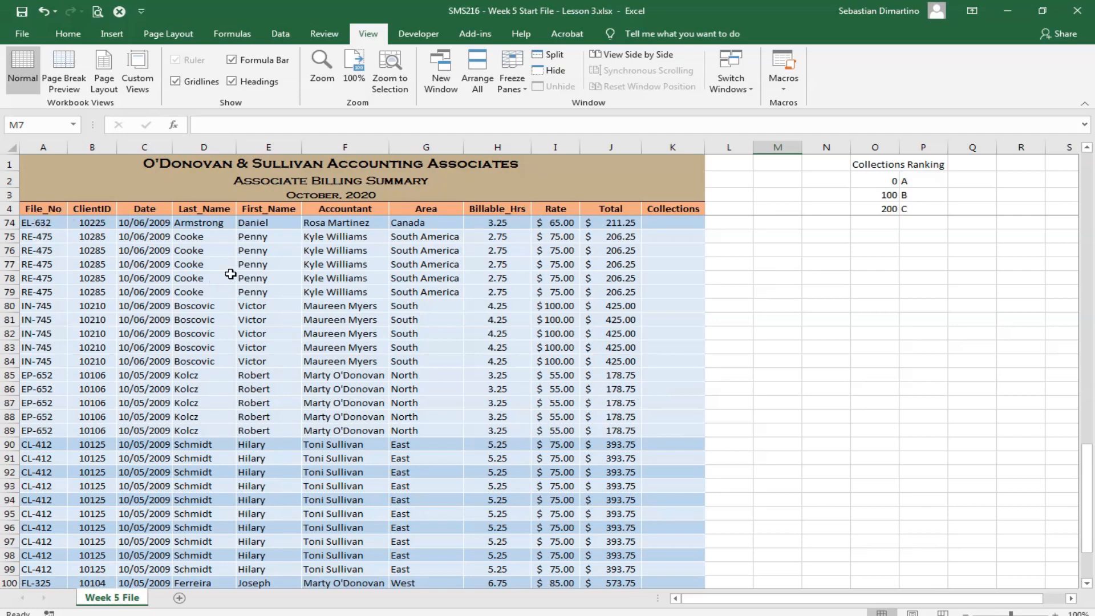
pyautogui.click(197, 279)
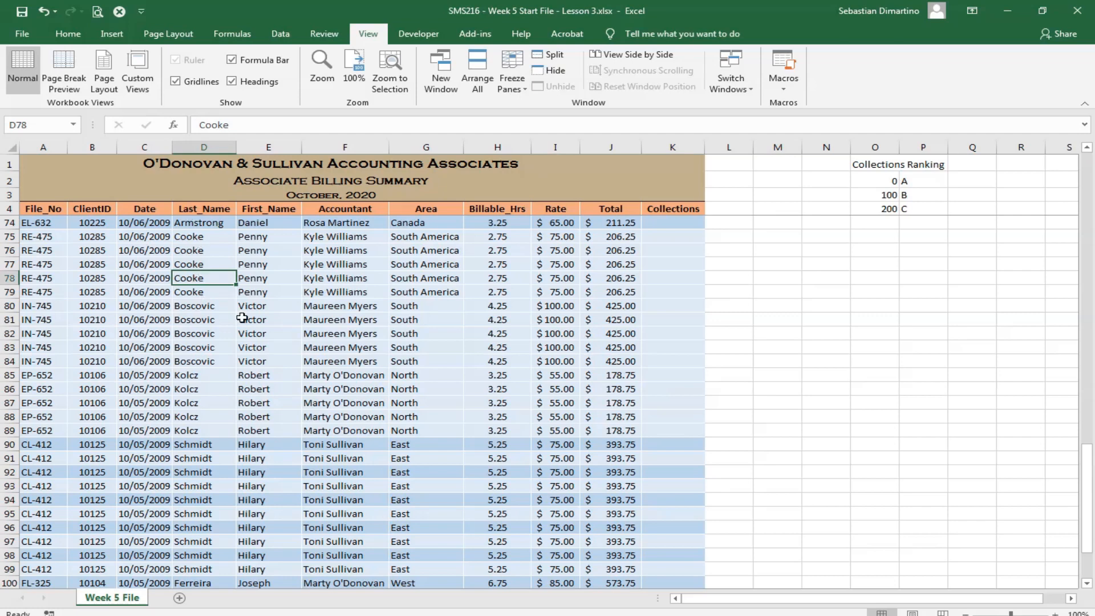
pyautogui.click(366, 275)
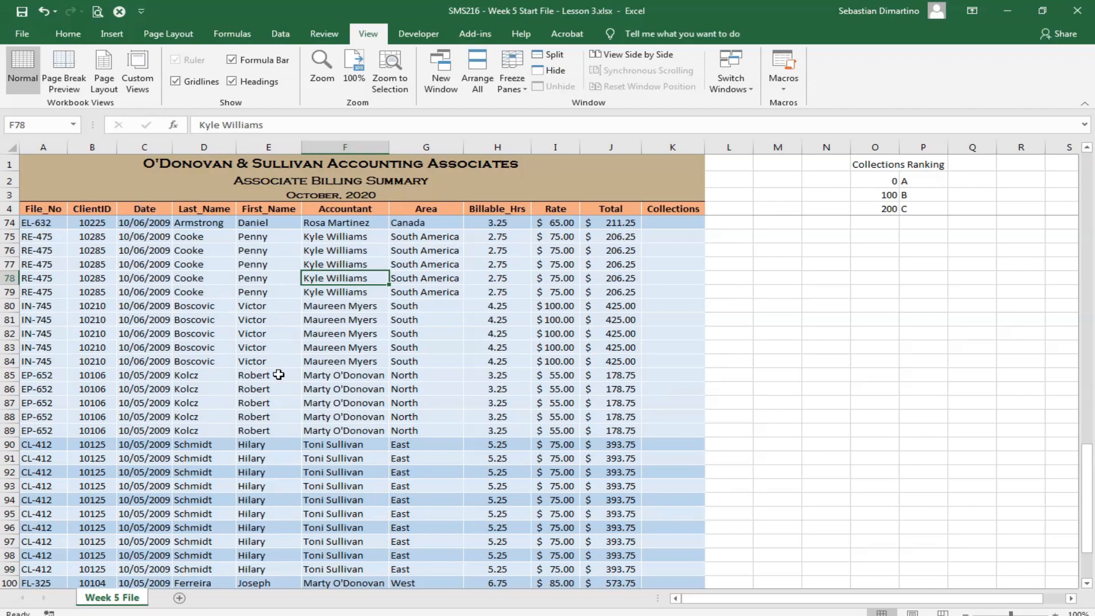
pyautogui.scroll(17, 493, 406)
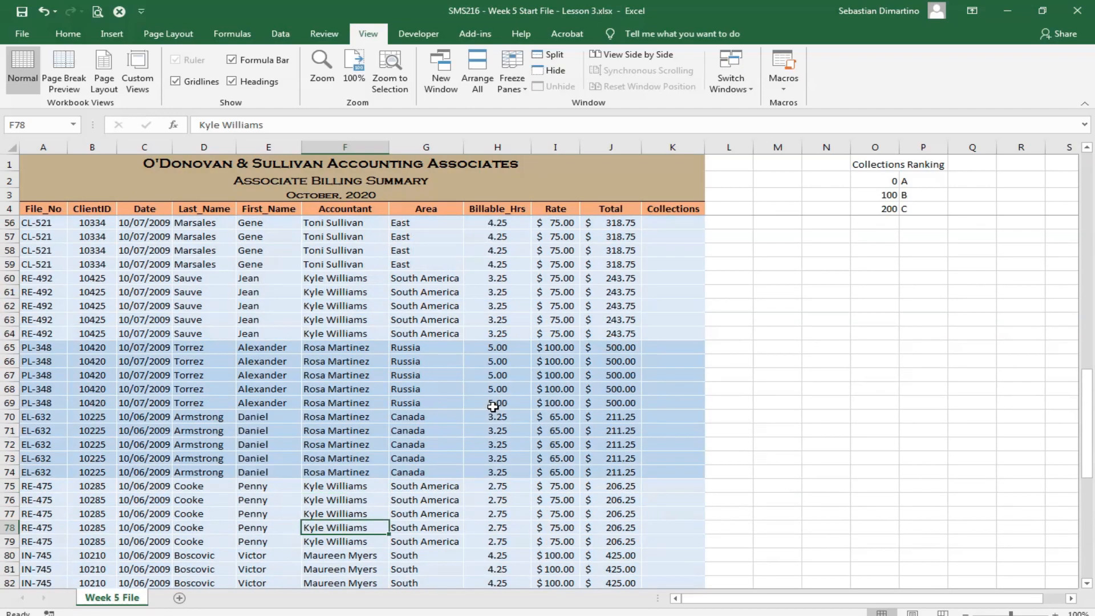
pyautogui.scroll(6, 493, 406)
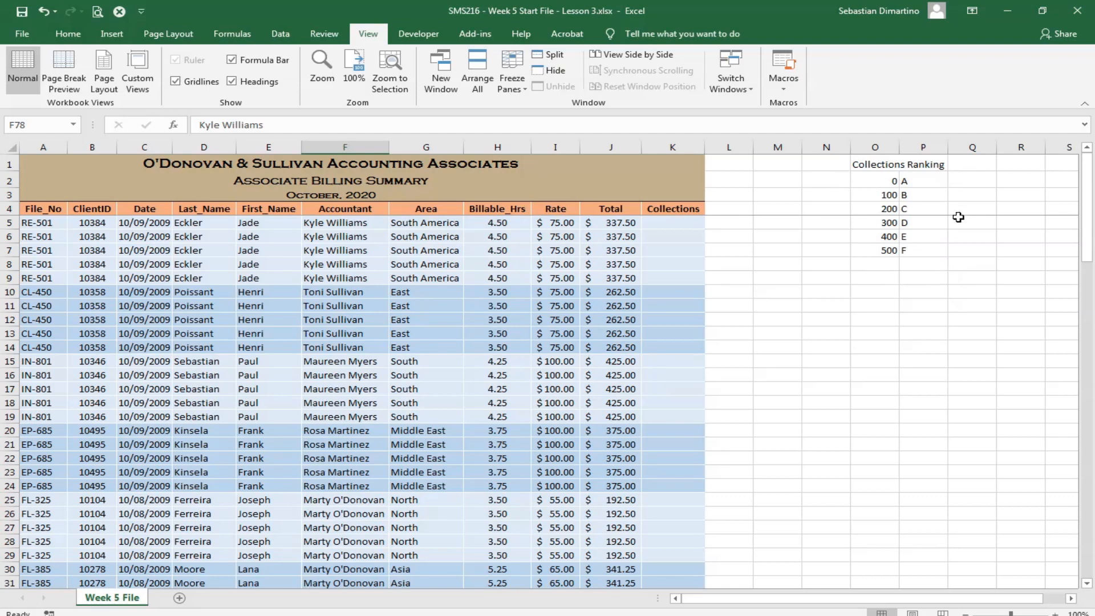
# Insert the VLOOKUP function into cell K5, the first cell of the Collections column.
pyautogui.click(675, 224)
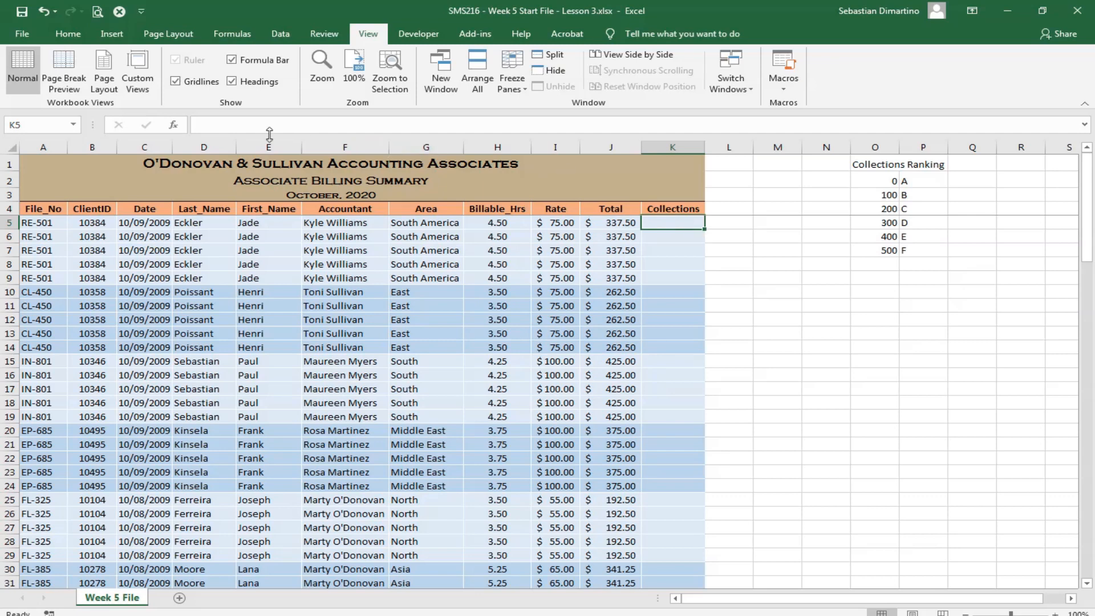
pyautogui.click(174, 127)
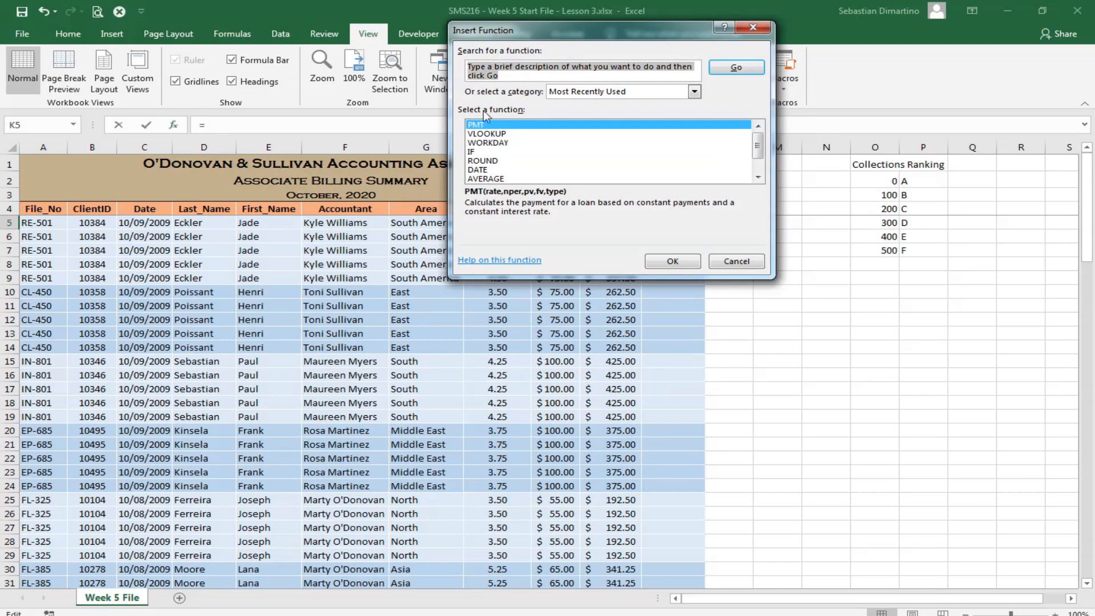
pyautogui.moveTo(578, 37); pyautogui.dragTo(288, 80)
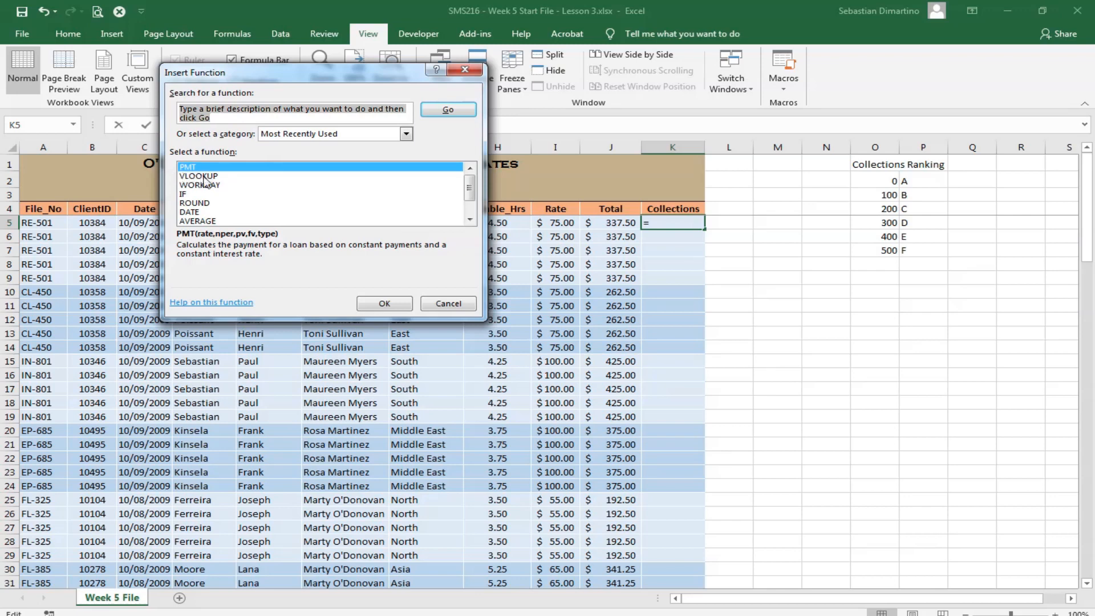
pyautogui.click(215, 176)
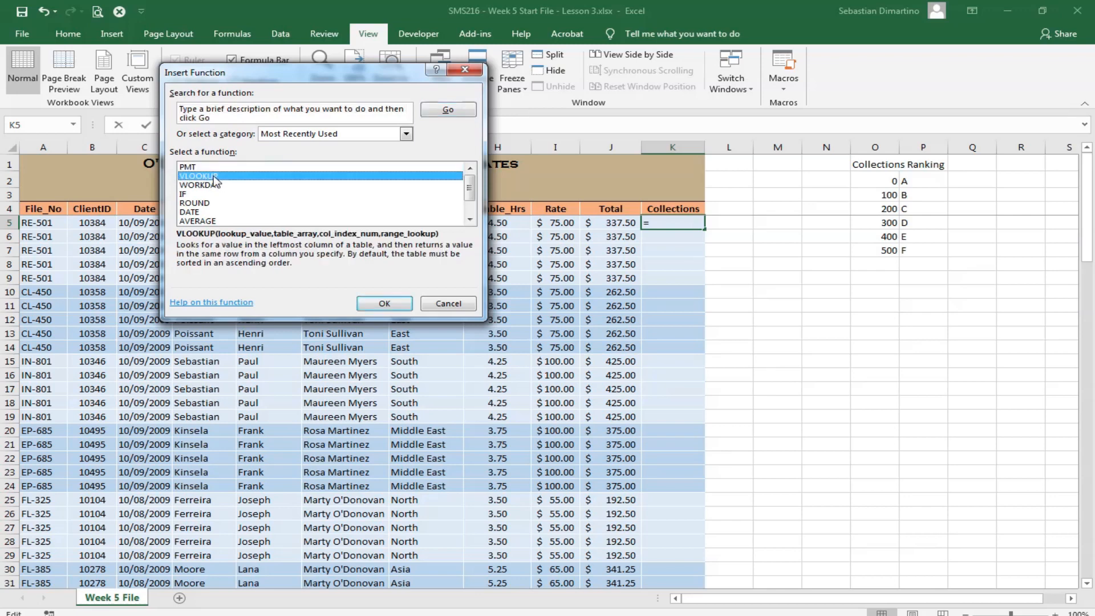
pyautogui.click(397, 309)
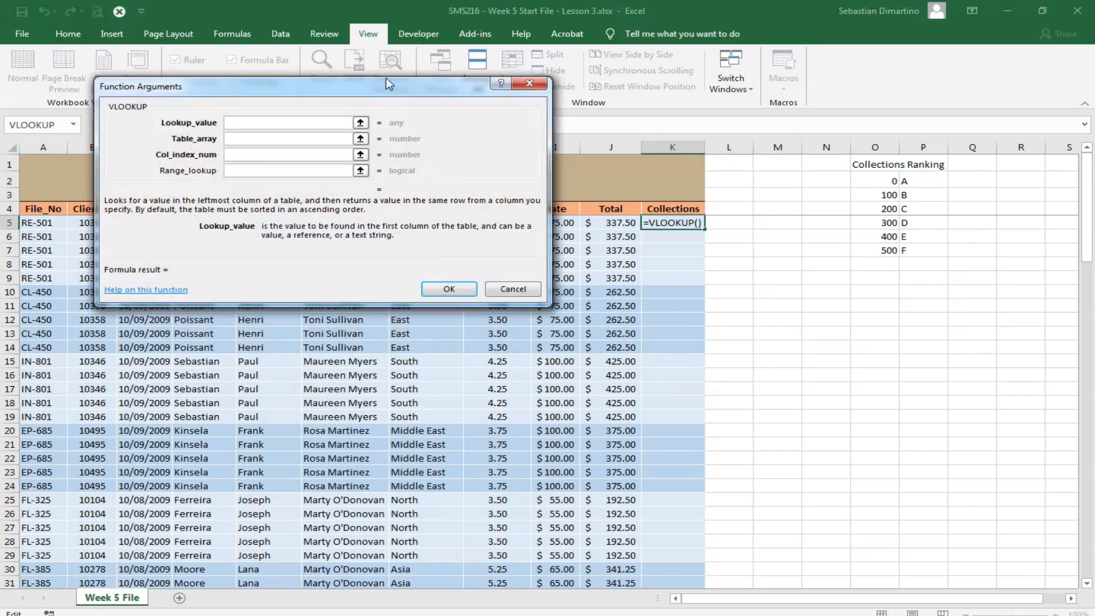
# Set the VLOOKUP lookup value to J5 and the table array to the absolute range $O$2:$P$7.
pyautogui.moveTo(390, 84); pyautogui.dragTo(396, 256)
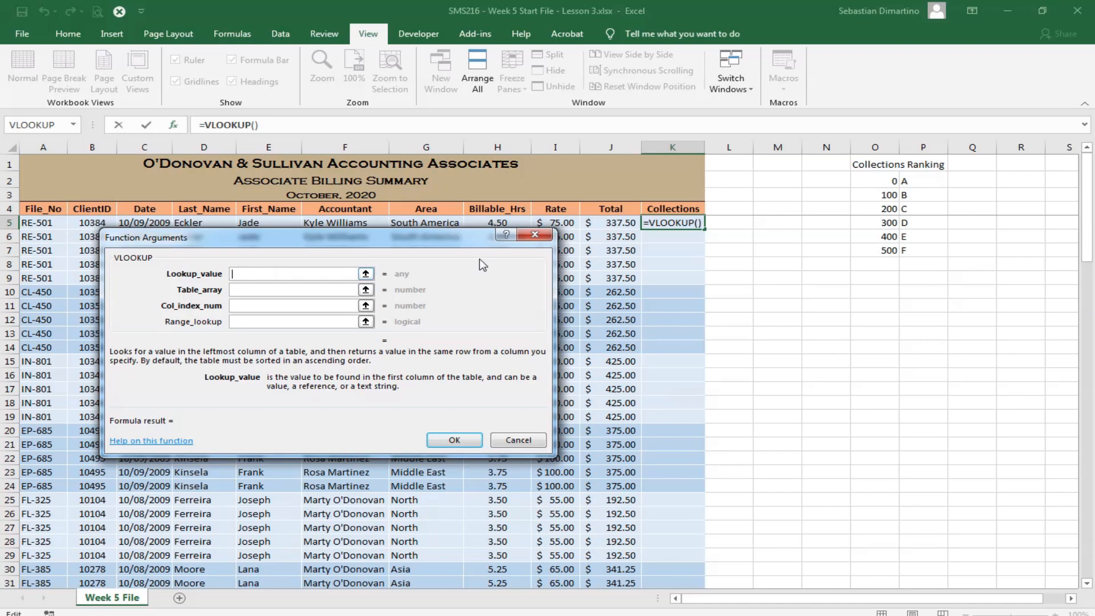
pyautogui.click(627, 225)
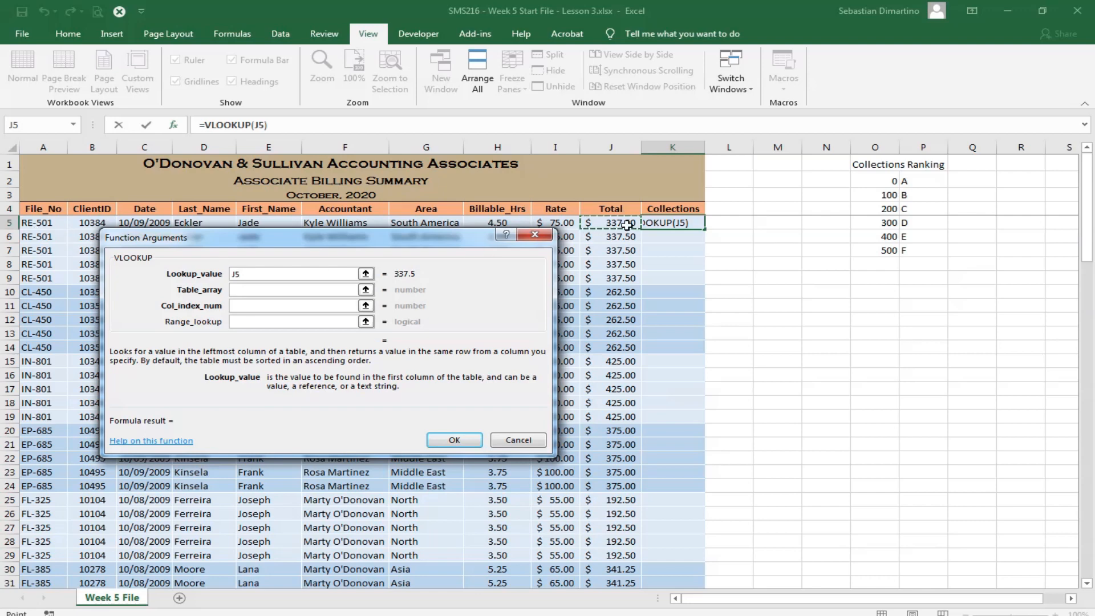
pyautogui.click(253, 290)
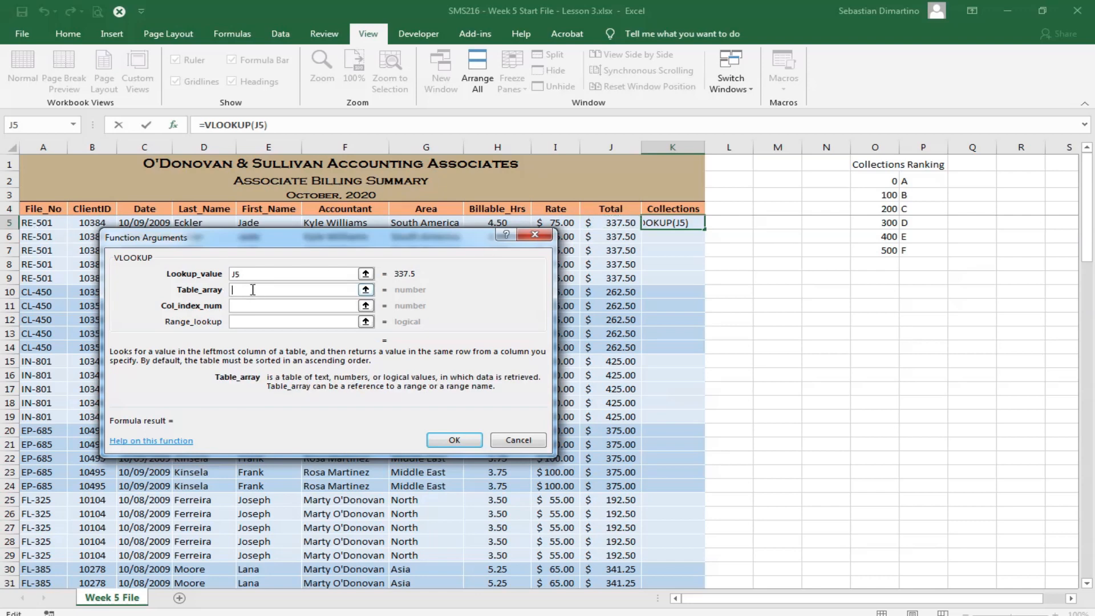
pyautogui.moveTo(868, 180); pyautogui.dragTo(936, 251)
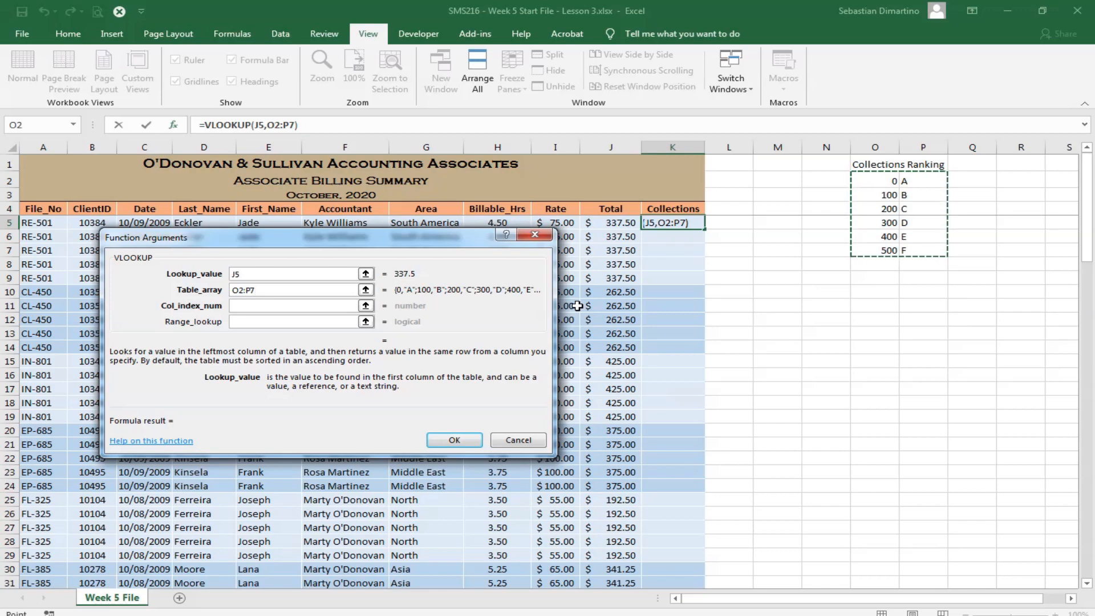
pyautogui.press('F4')
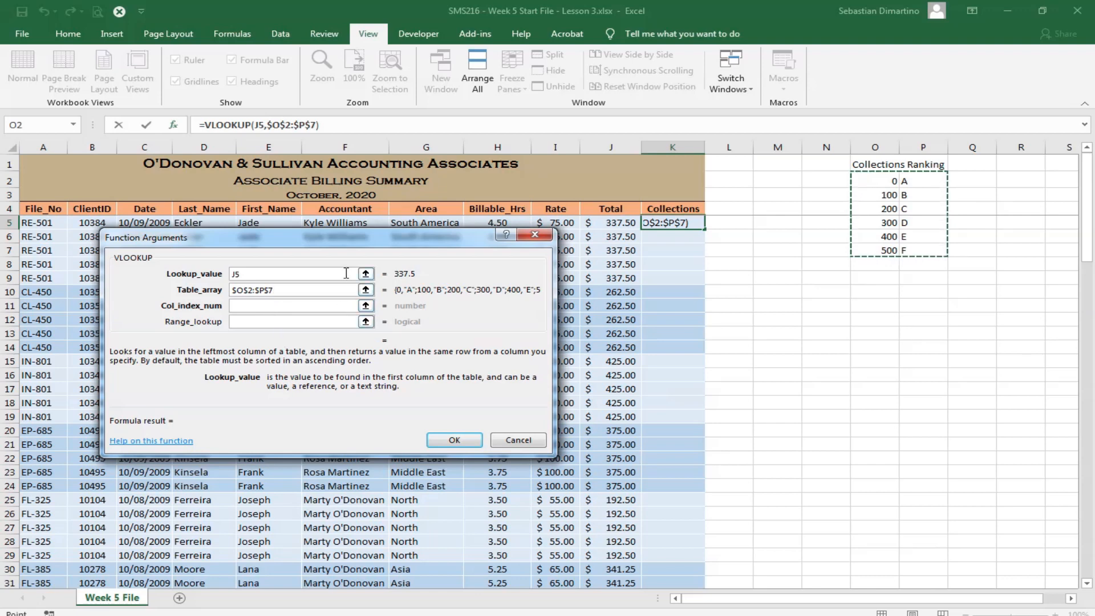
# Set the VLOOKUP column index number to 2, leave the range lookup empty and complete the formula.
pyautogui.click(262, 307)
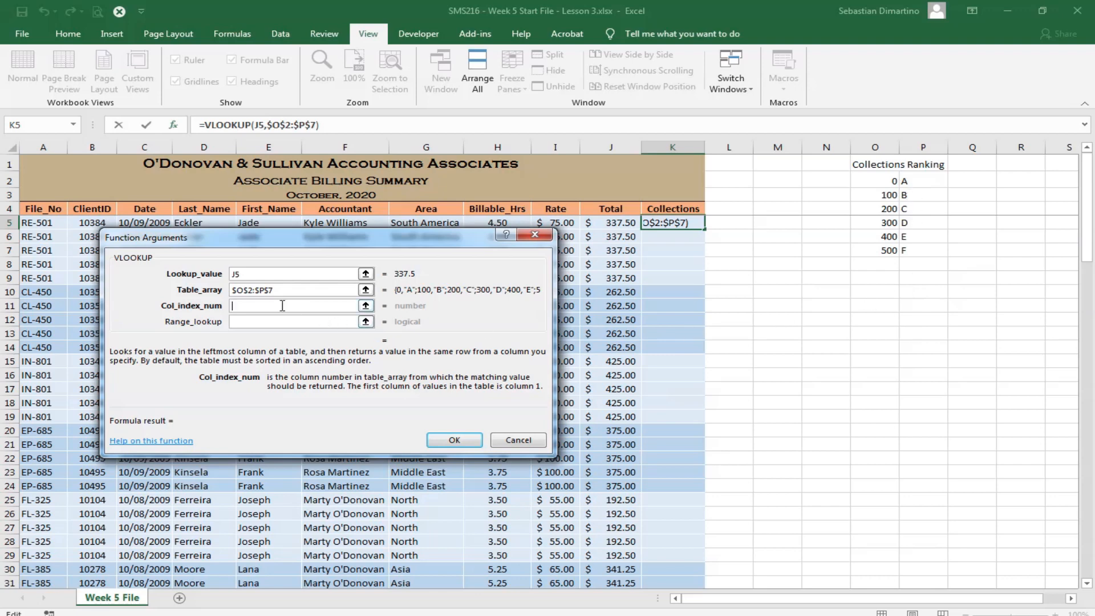
pyautogui.write('2')
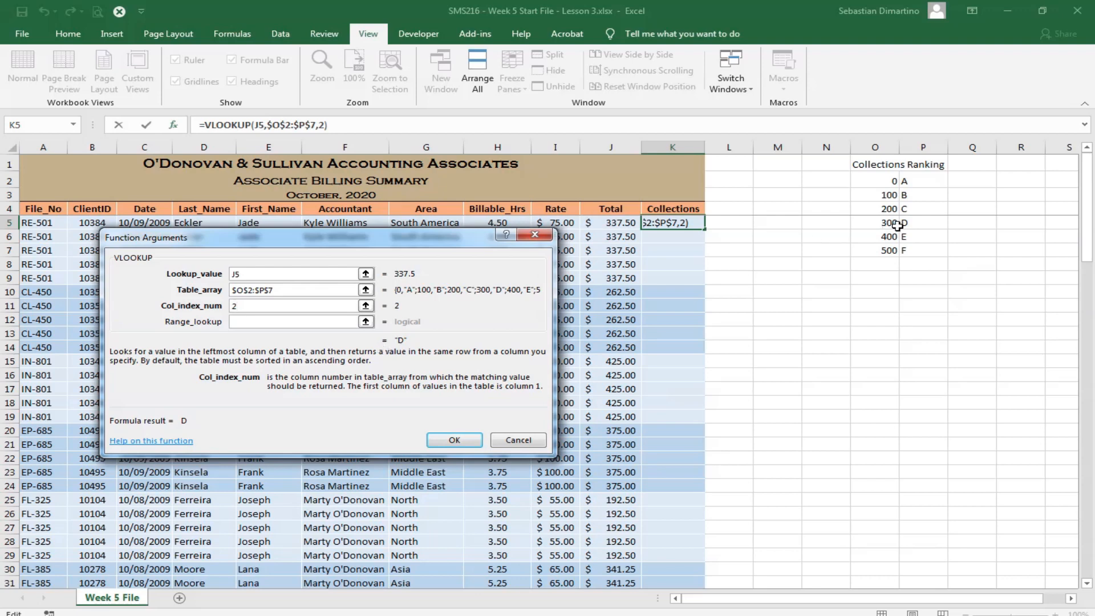
pyautogui.click(250, 323)
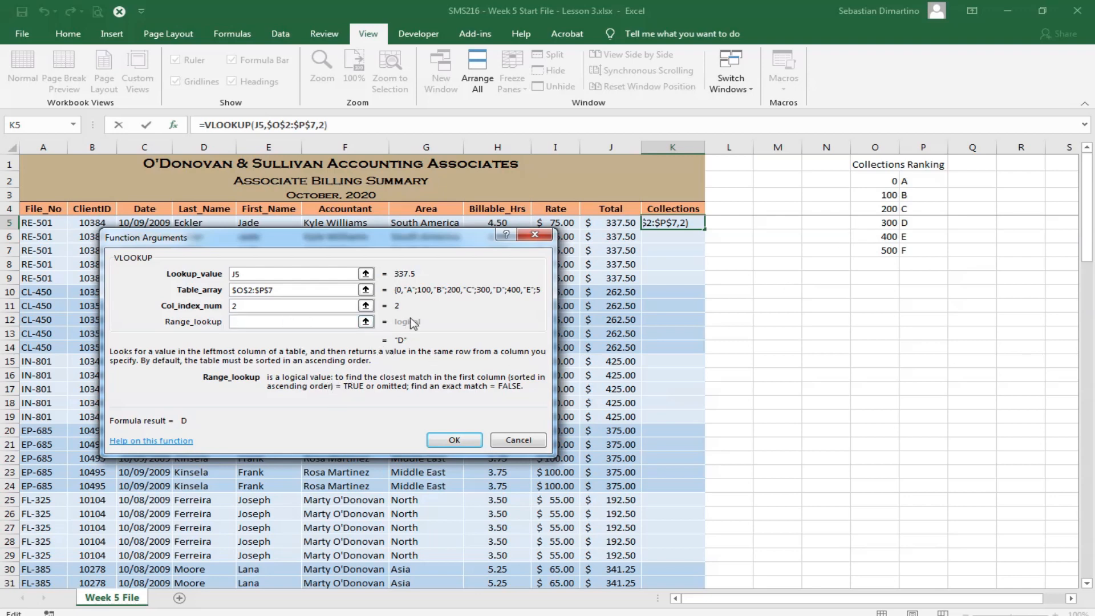
pyautogui.click(455, 440)
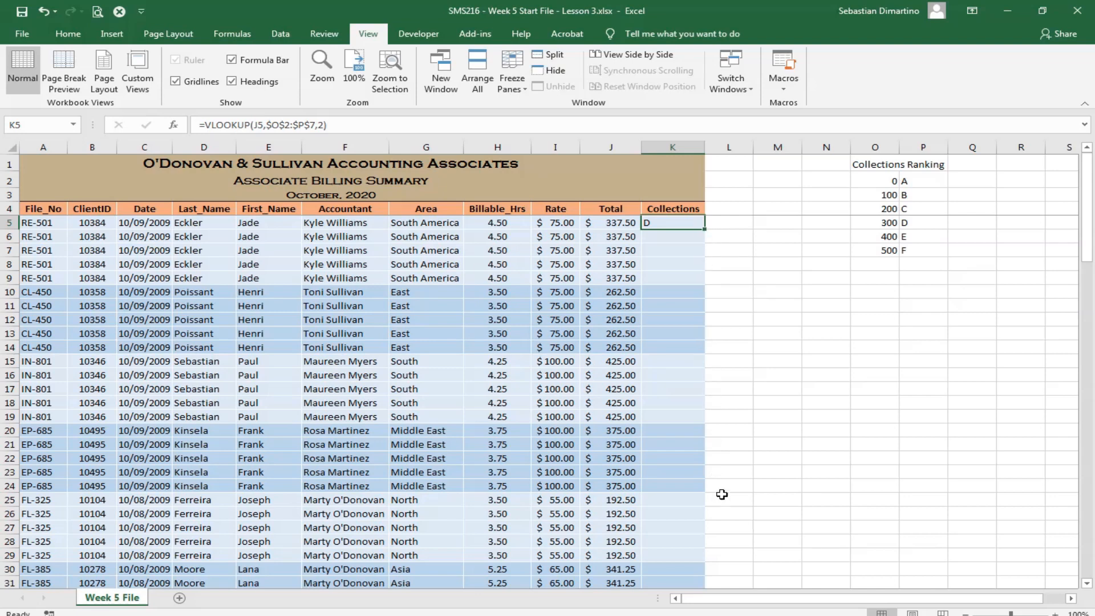
# Fill the VLOOKUP formula from K5 down the Collections column through row 104.
pyautogui.doubleClick(705, 230)
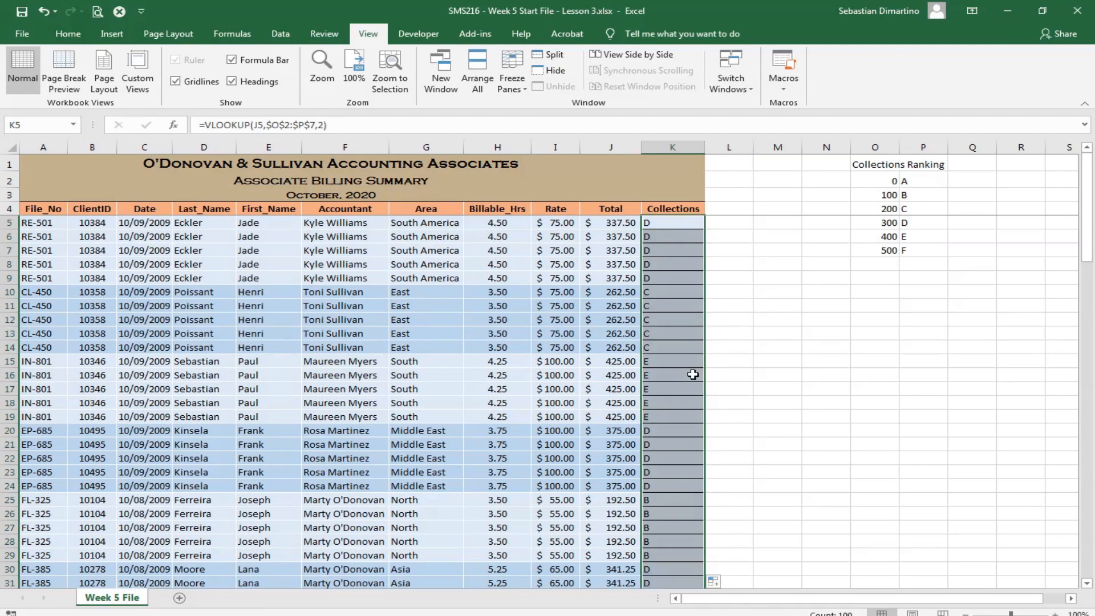
pyautogui.scroll(-12, 693, 375)
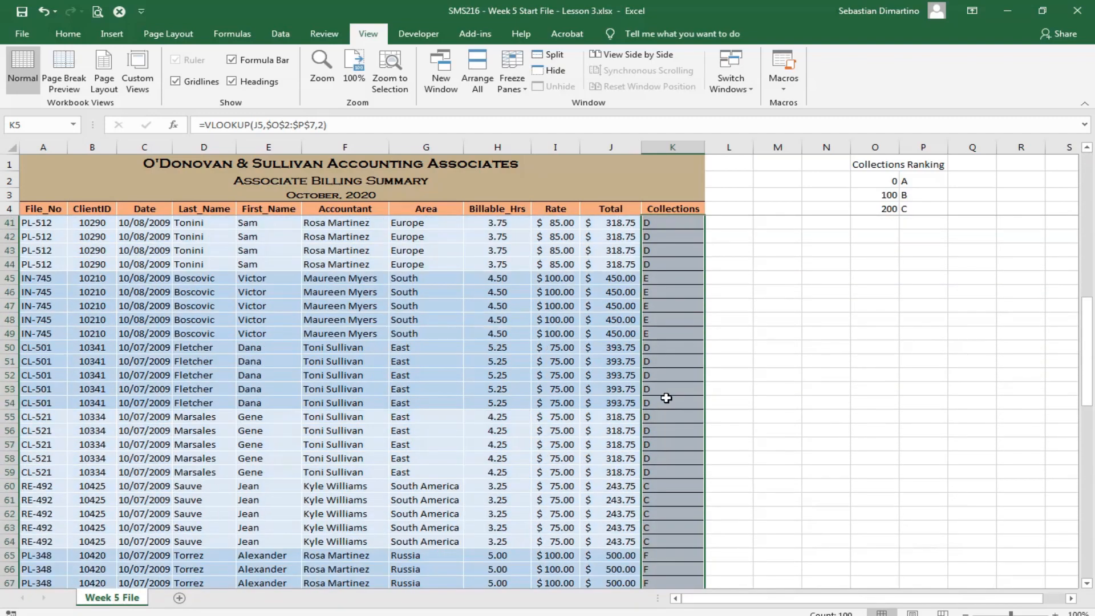
pyautogui.scroll(-15, 667, 397)
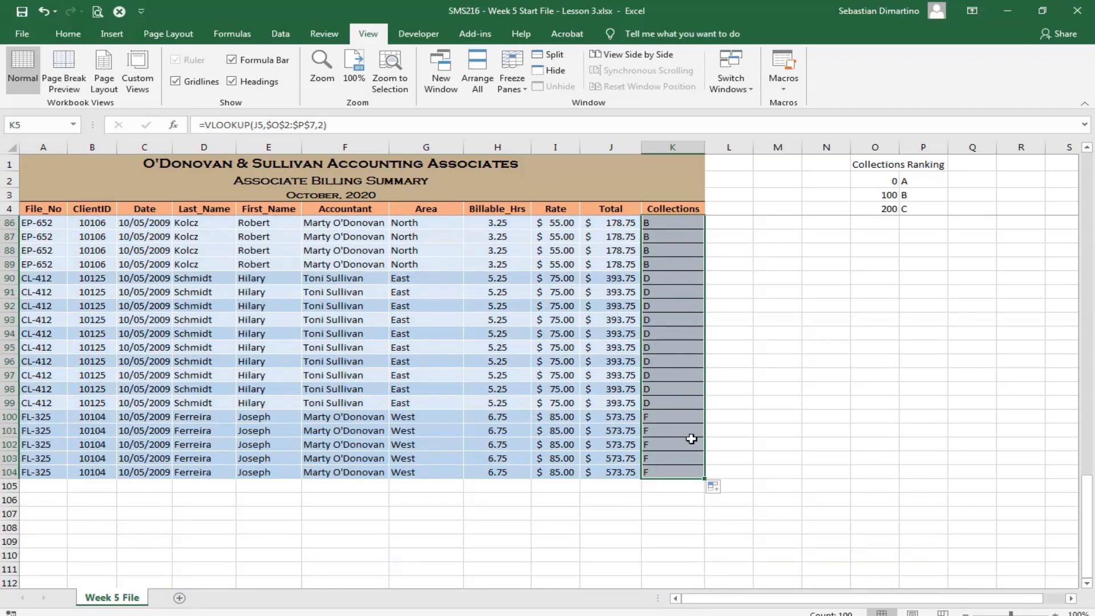
# Review the filled Collections column and check the VLOOKUP formula in cell K5.
pyautogui.scroll(10, 690, 452)
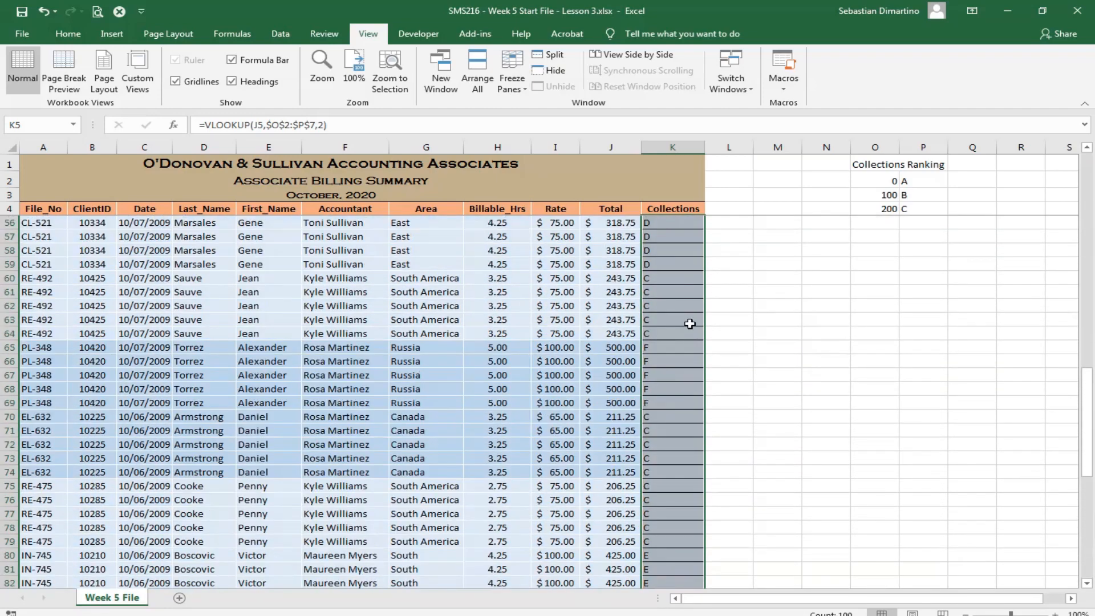
pyautogui.scroll(17, 690, 322)
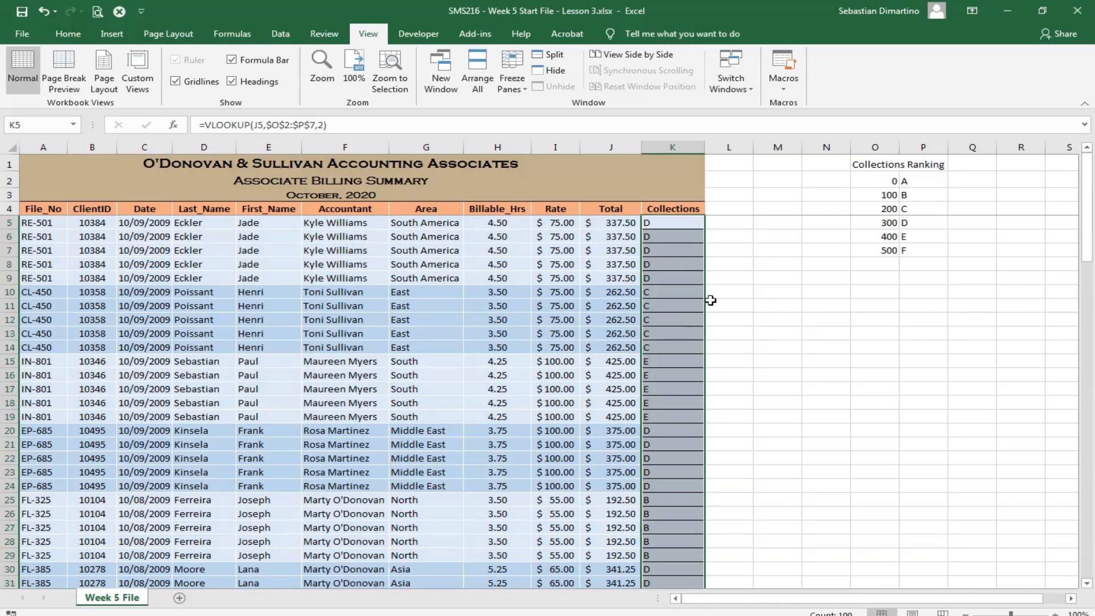
pyautogui.click(687, 222)
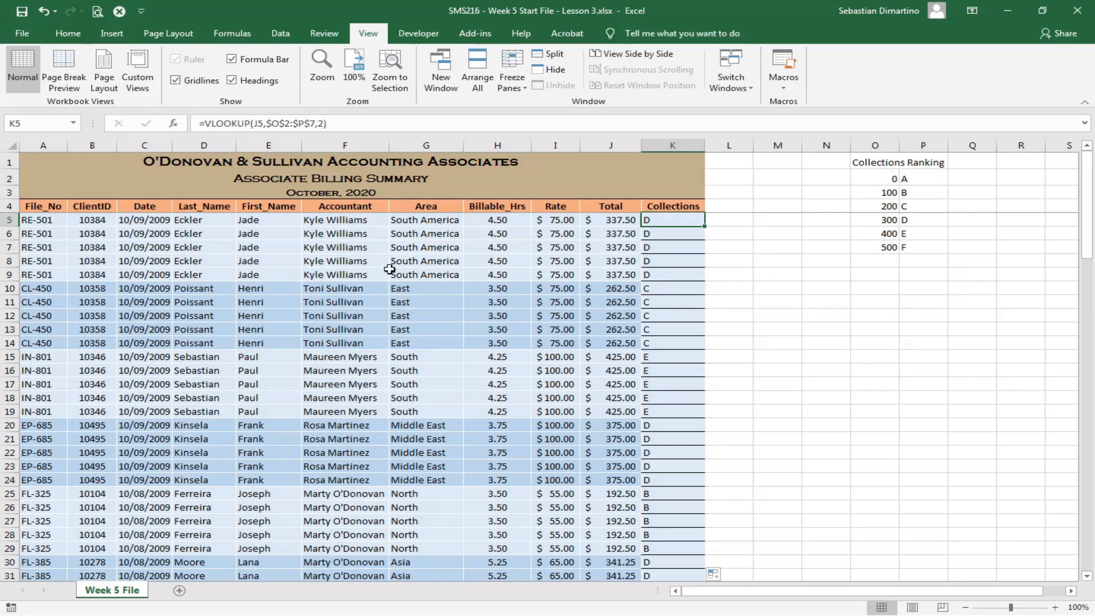
# Select the whole billing table including its header row, from A4 to K104.
pyautogui.click(35, 206)
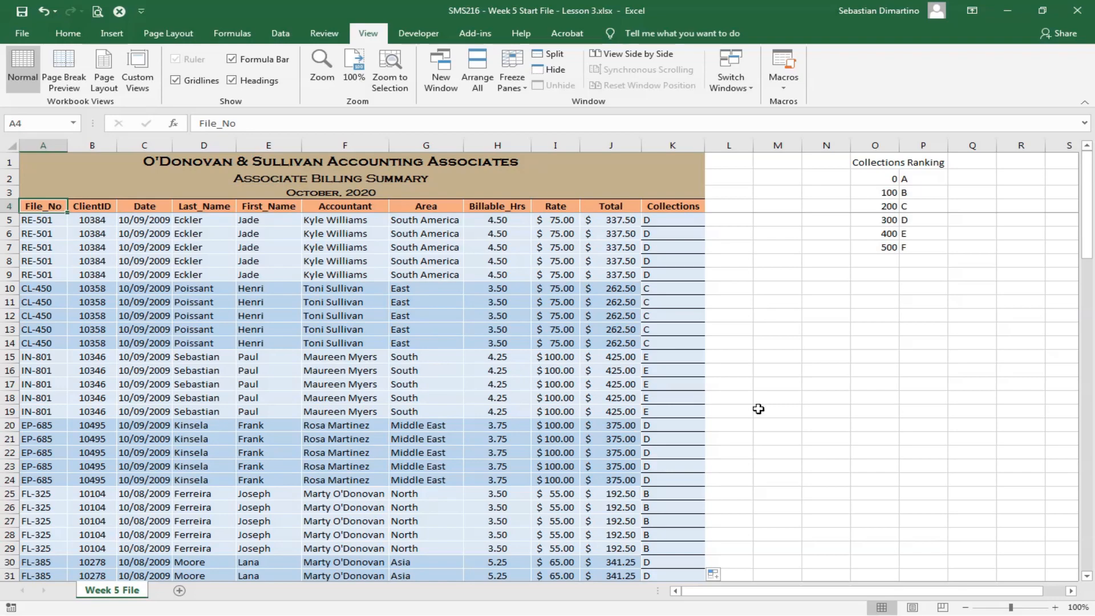
pyautogui.scroll(-15, 759, 411)
pyautogui.scroll(-14, 723, 488)
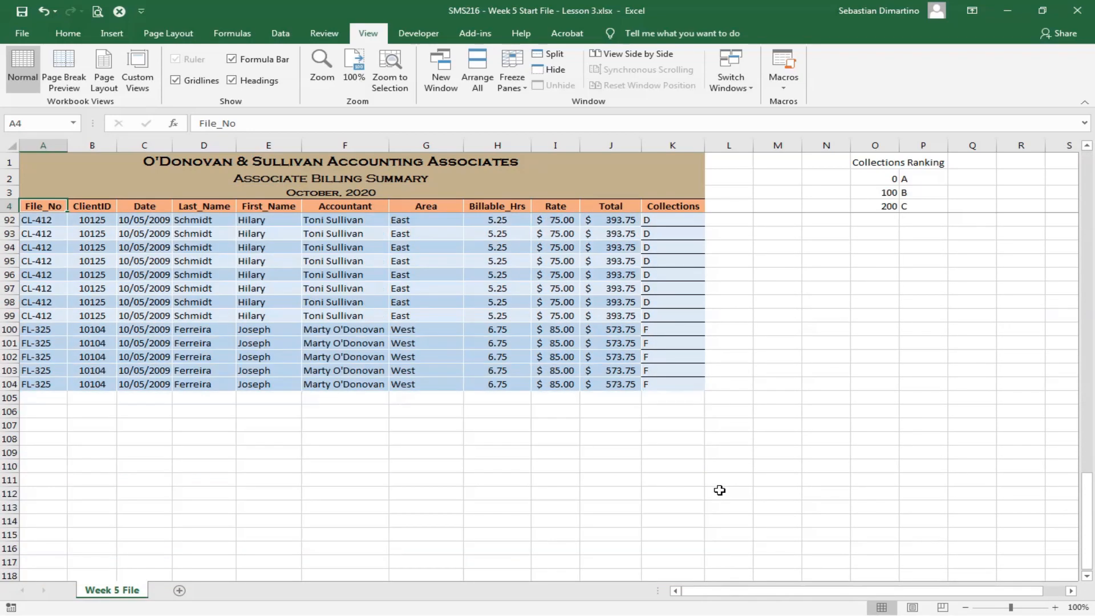
pyautogui.scroll(2, 727, 456)
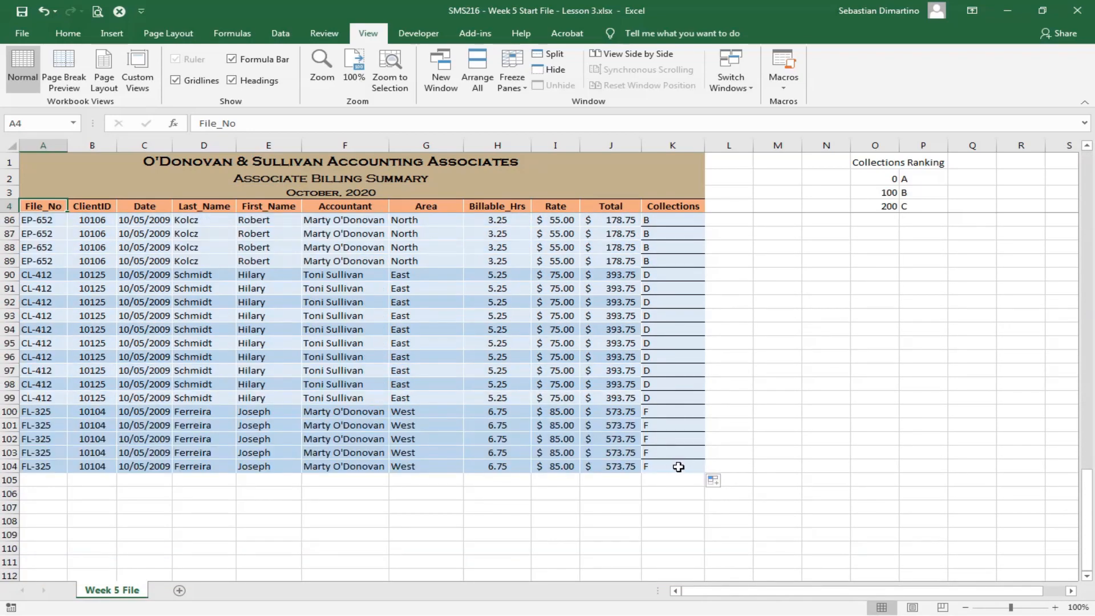
pyautogui.keyDown('shift'); pyautogui.click(679, 467); pyautogui.keyUp('shift')
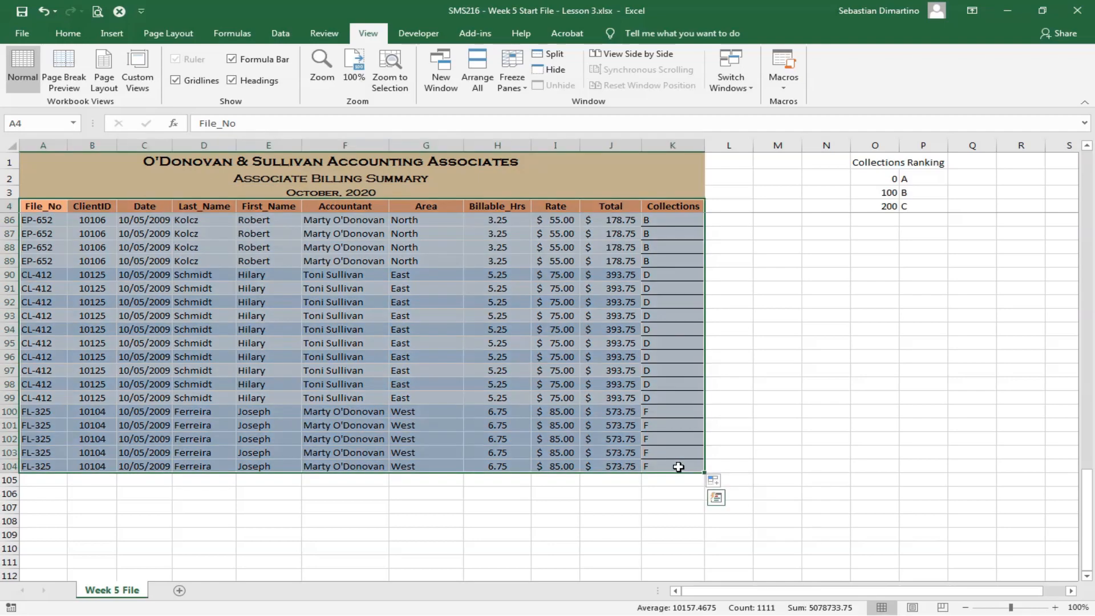
pyautogui.scroll(5, 720, 438)
pyautogui.scroll(20, 721, 438)
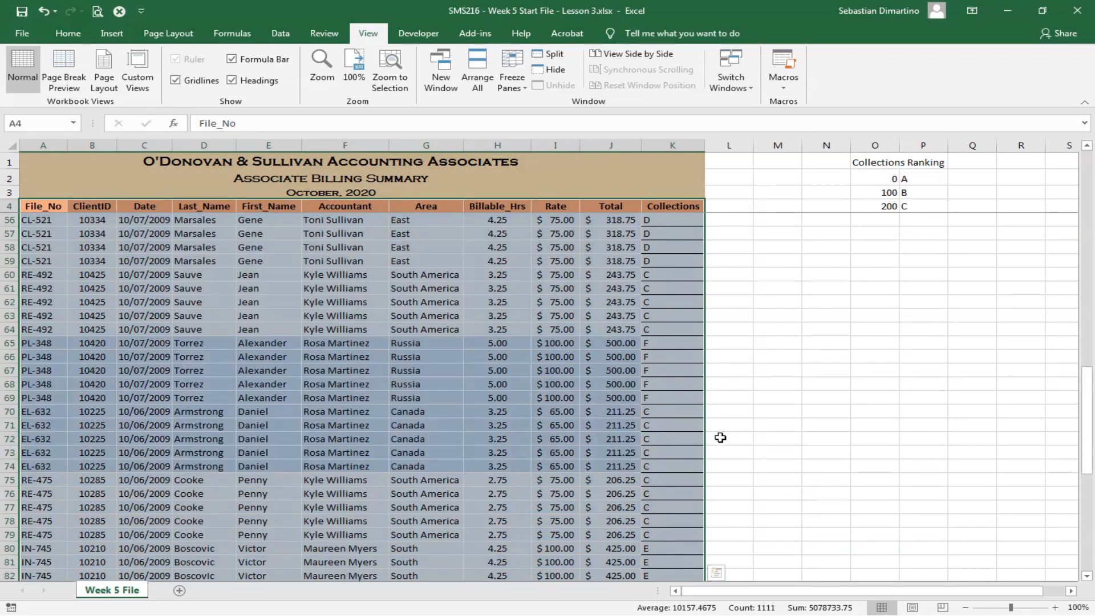
pyautogui.scroll(2, 720, 437)
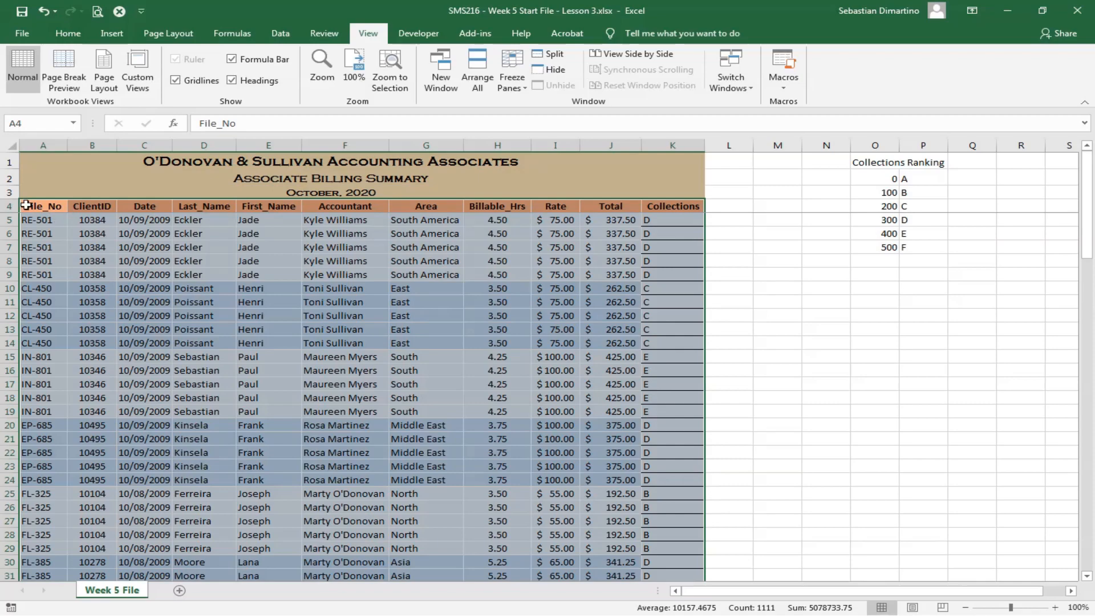
pyautogui.scroll(-13, 691, 422)
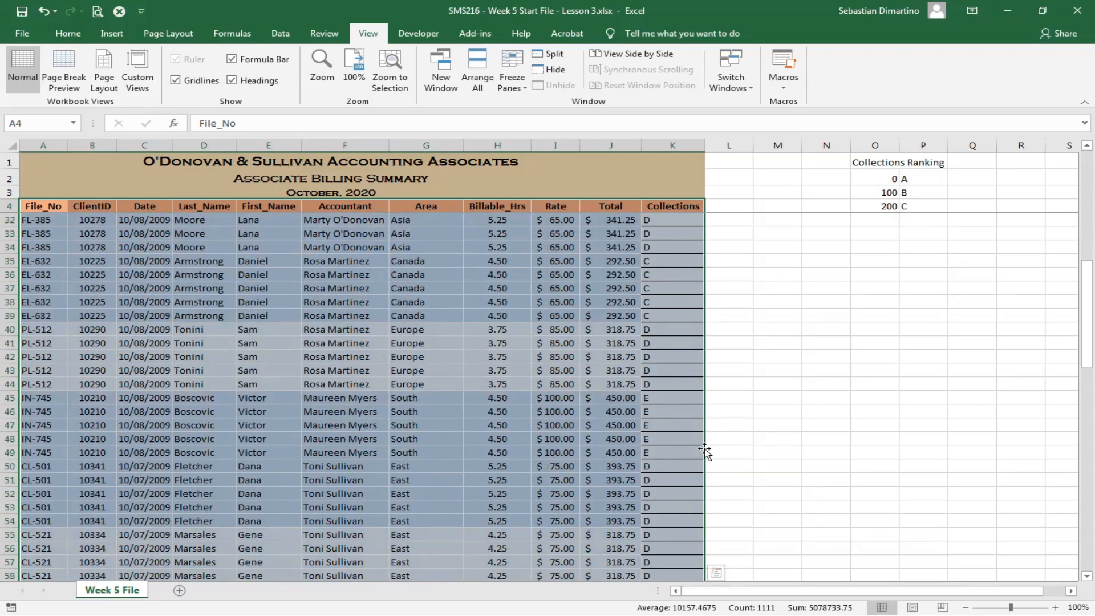
pyautogui.scroll(13, 701, 453)
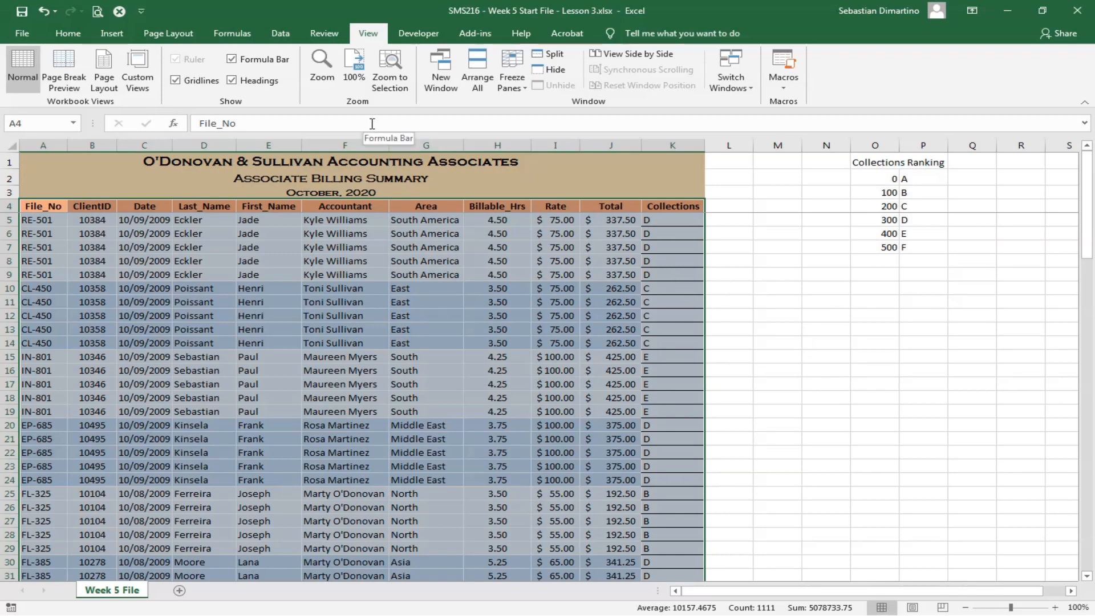
# Sort the selected billing data by Collections on cell values from A to Z and review the sorted rows.
pyautogui.click(282, 38)
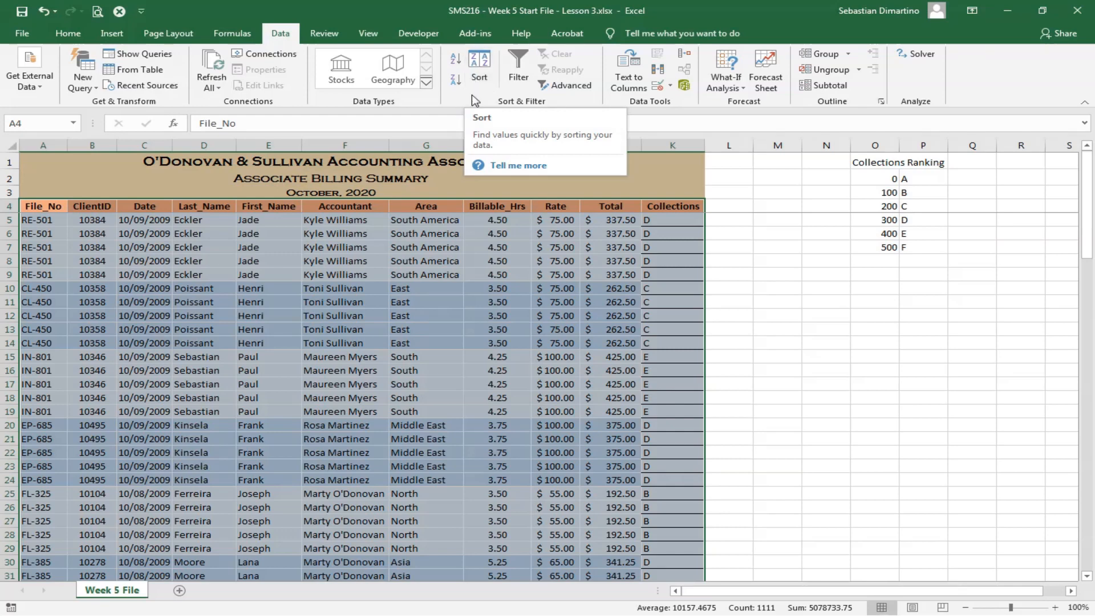
pyautogui.click(479, 66)
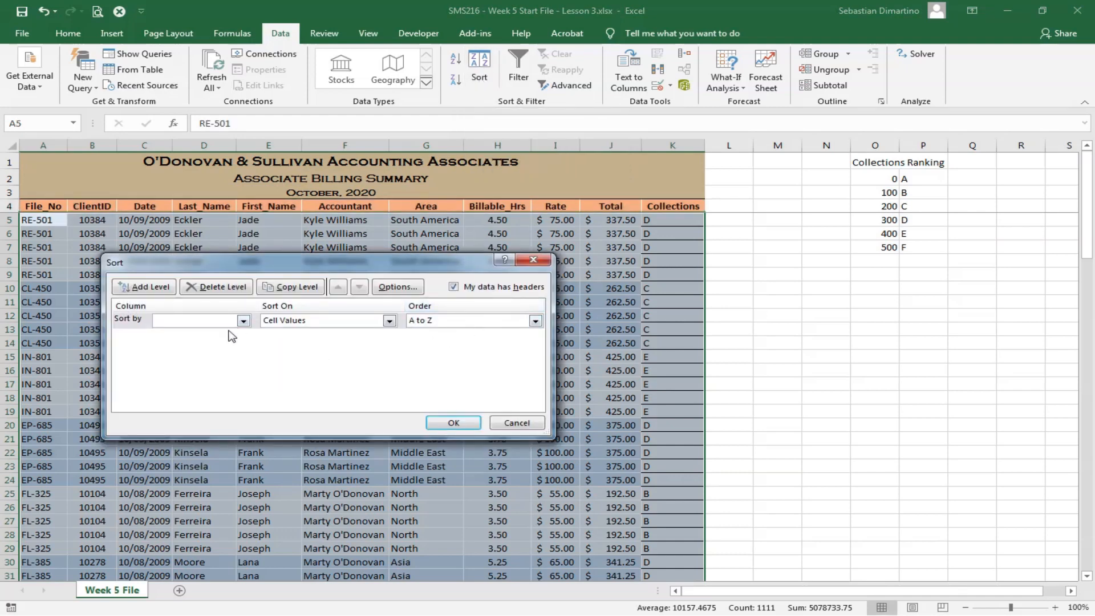
pyautogui.click(245, 322)
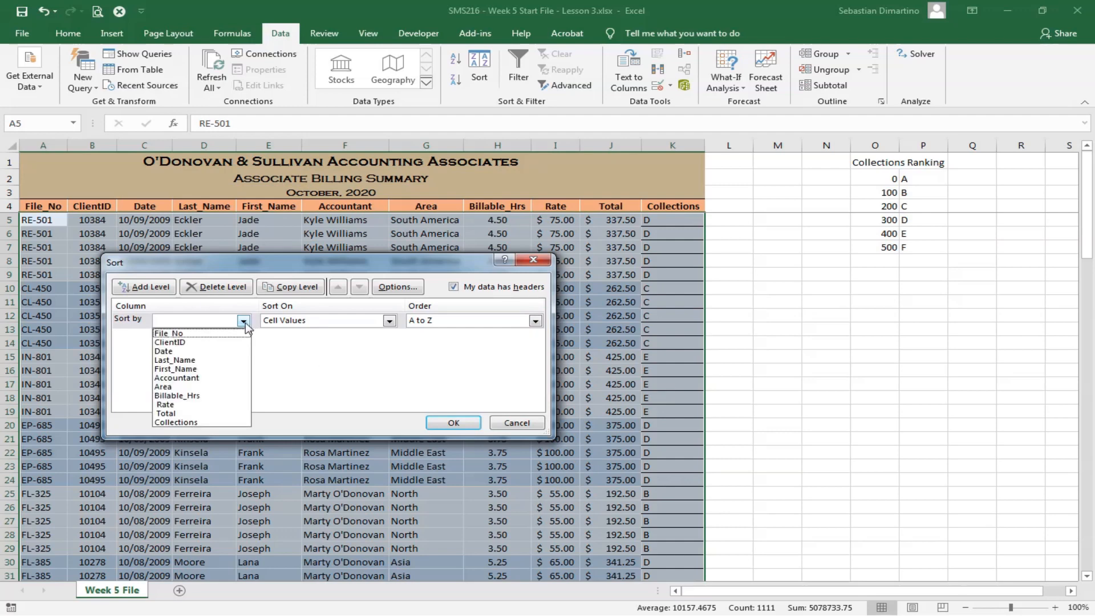
pyautogui.click(182, 424)
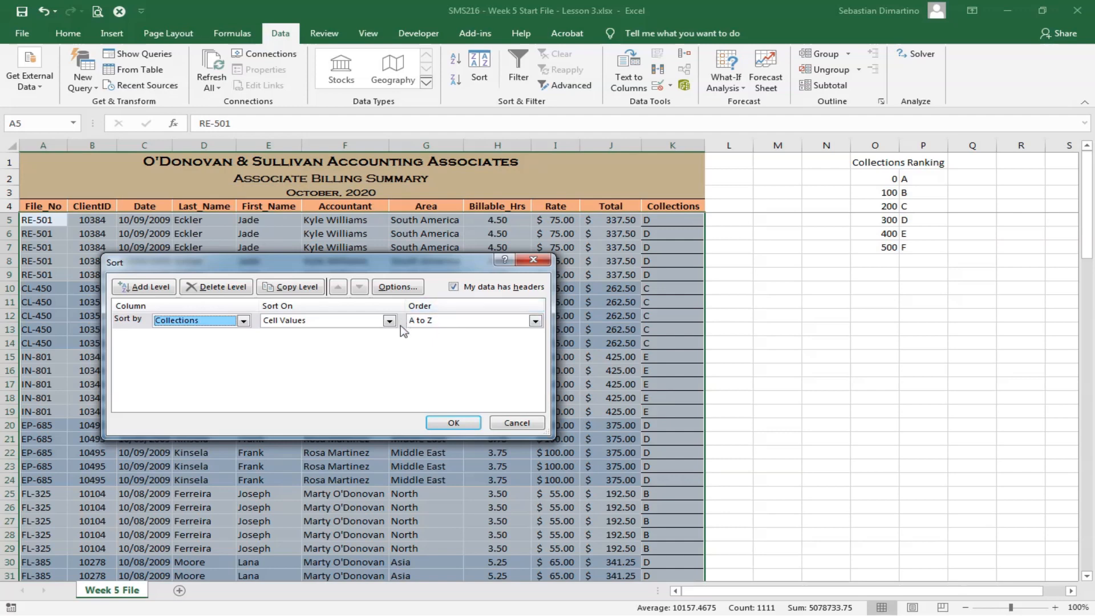
pyautogui.click(453, 423)
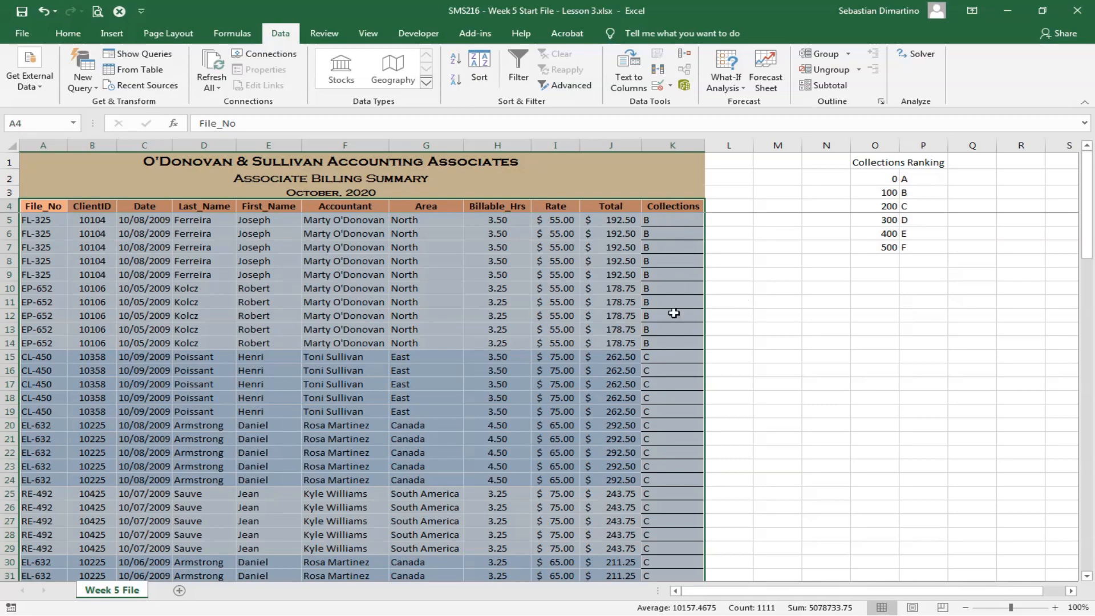
pyautogui.scroll(-6, 676, 365)
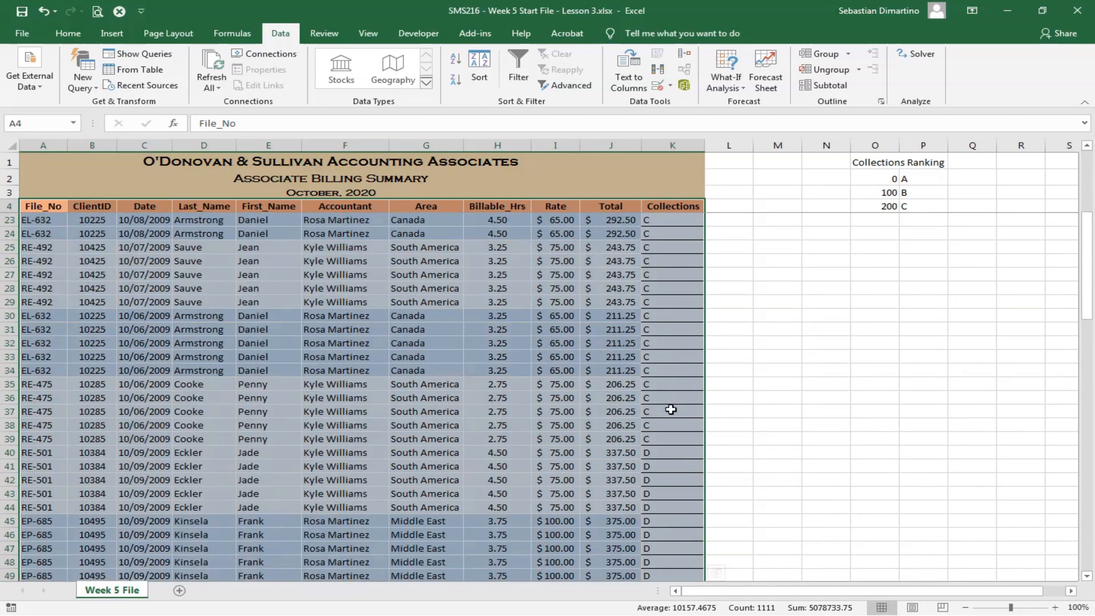
pyautogui.scroll(-1, 671, 410)
pyautogui.scroll(2, 692, 442)
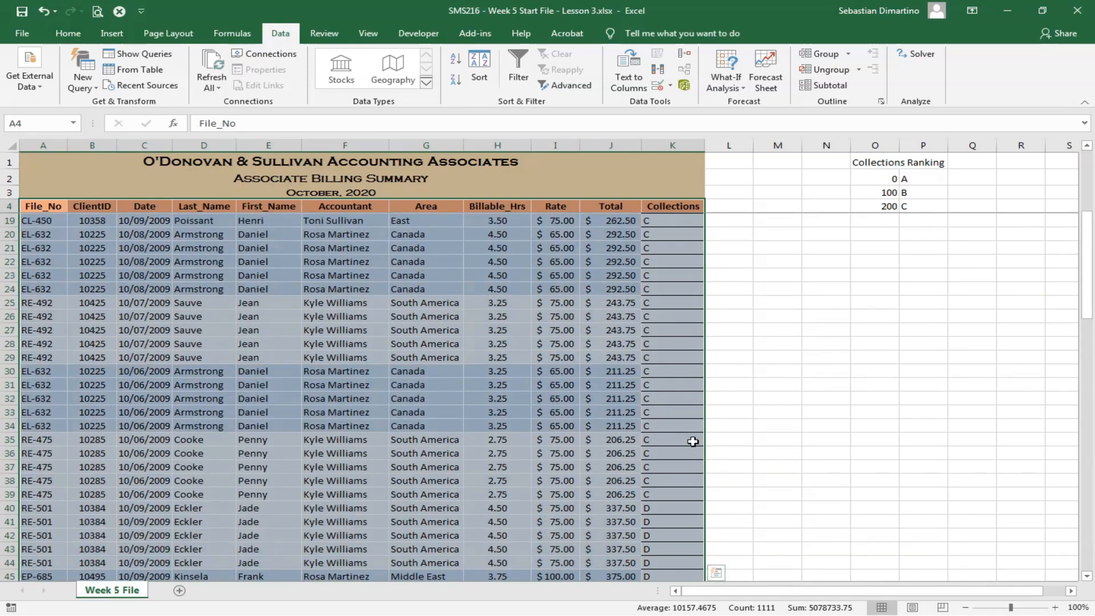
pyautogui.scroll(5, 692, 442)
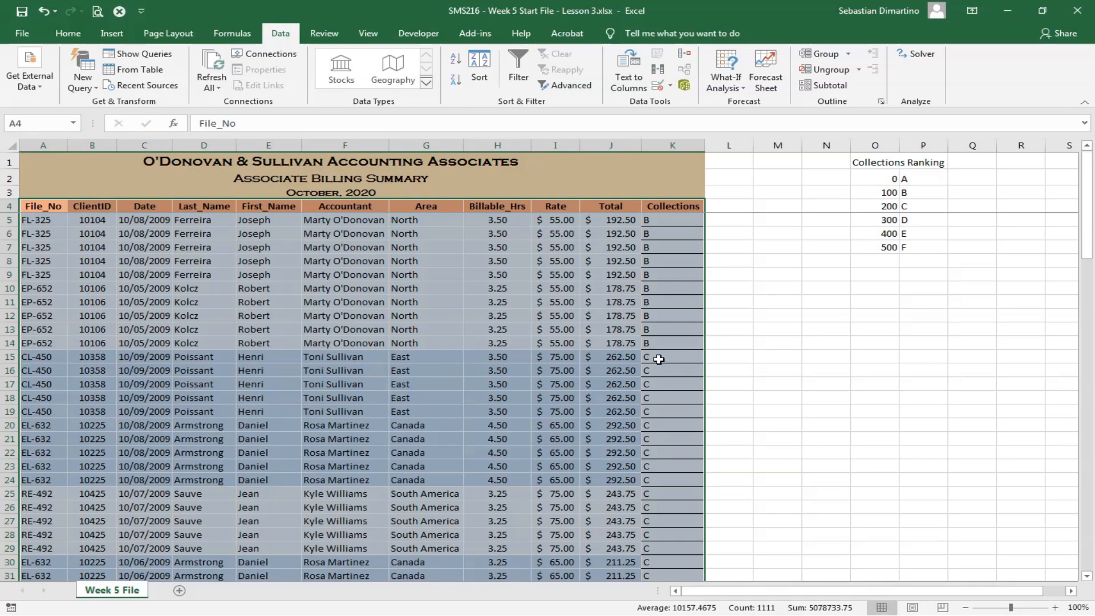
pyautogui.scroll(-7, 717, 436)
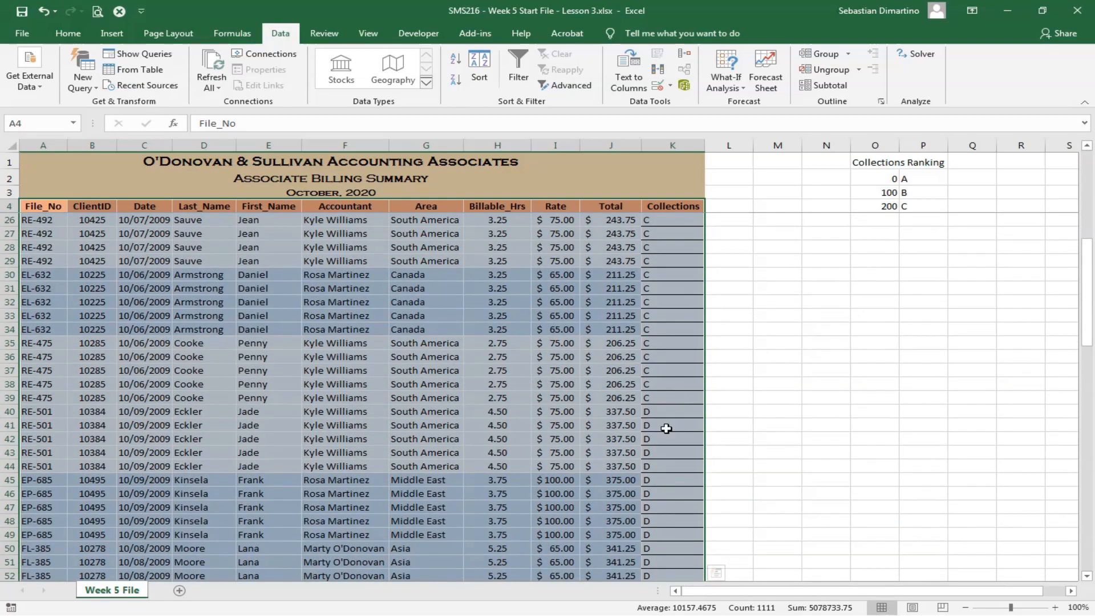
pyautogui.scroll(7, 677, 430)
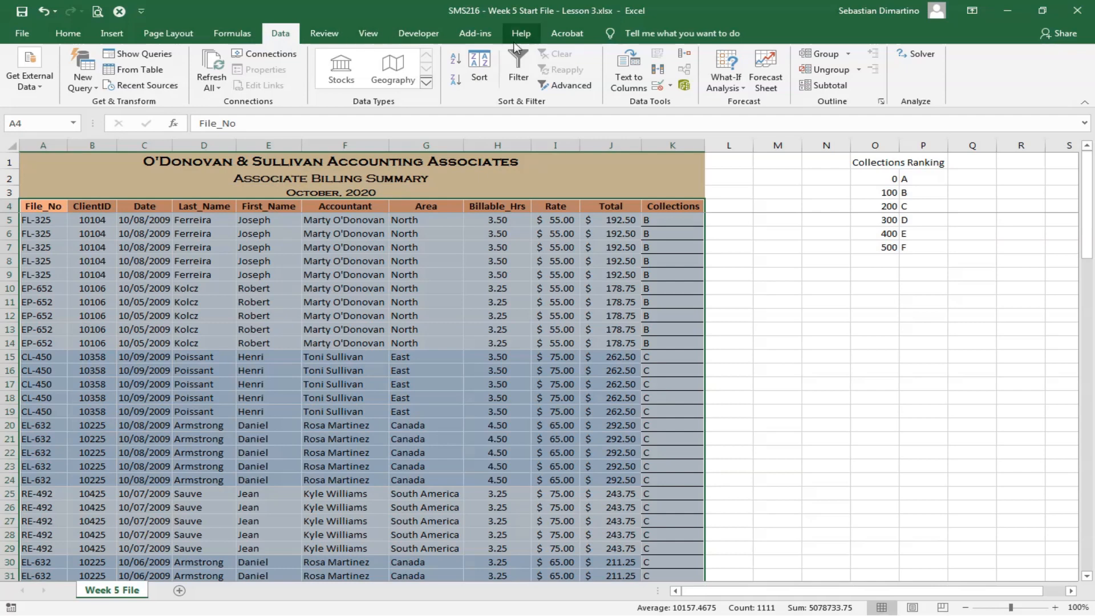
# Set up subtotals for the selected table with the Sum function, adding them to Total and not to Collections.
pyautogui.click(829, 89)
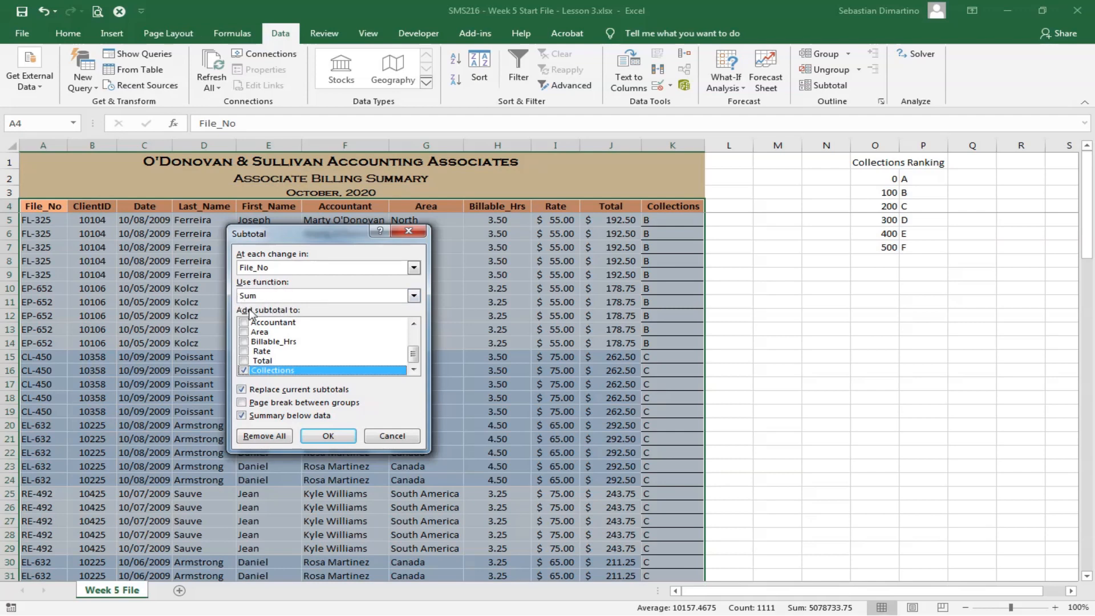
pyautogui.click(415, 296)
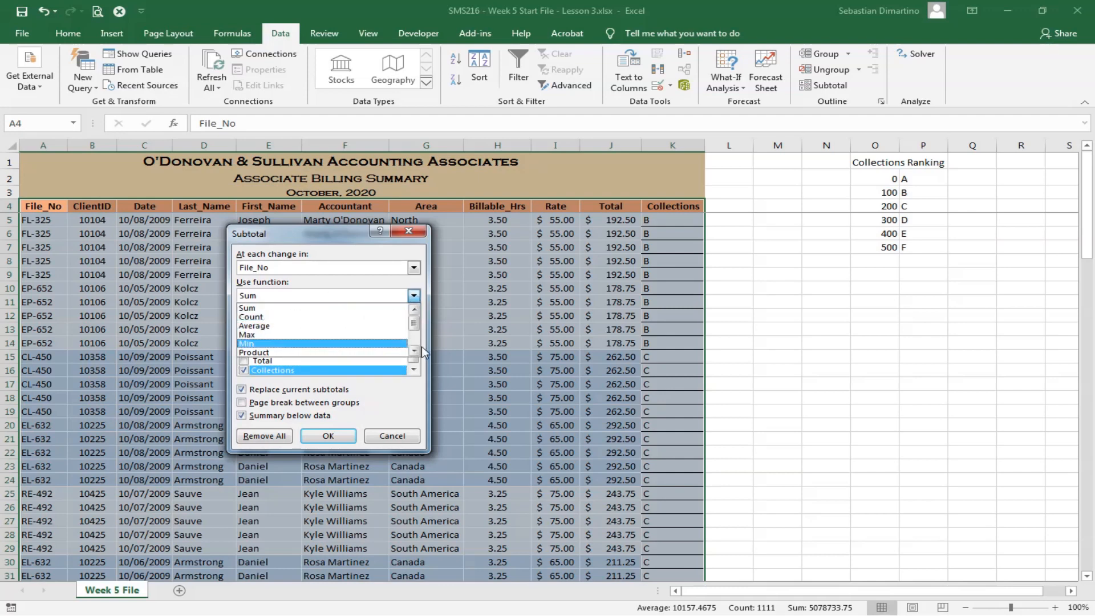
pyautogui.scroll(-3, 414, 345)
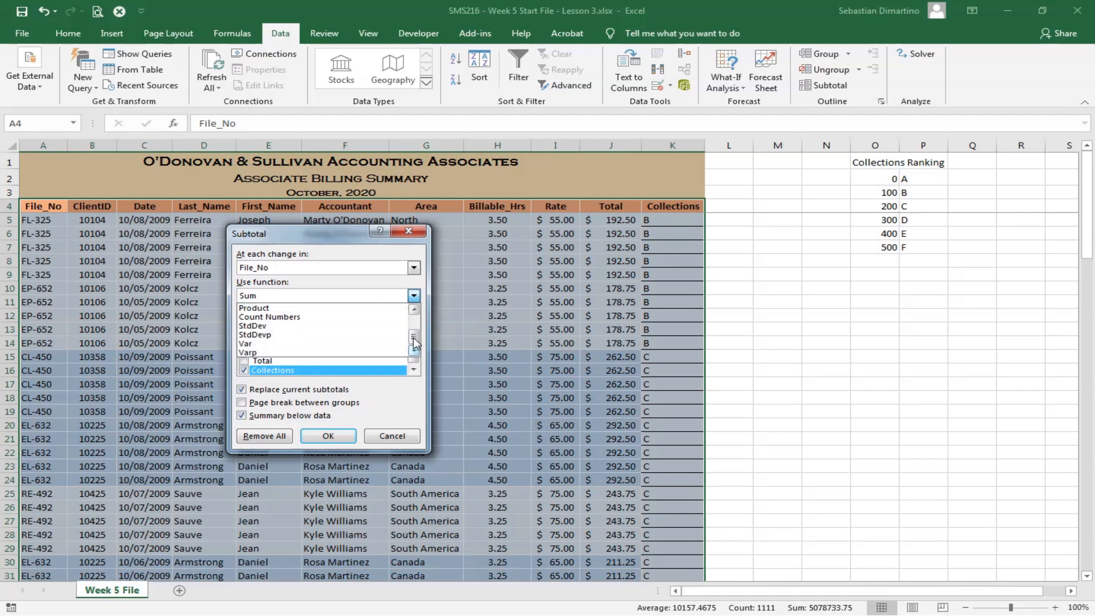
pyautogui.scroll(5, 399, 336)
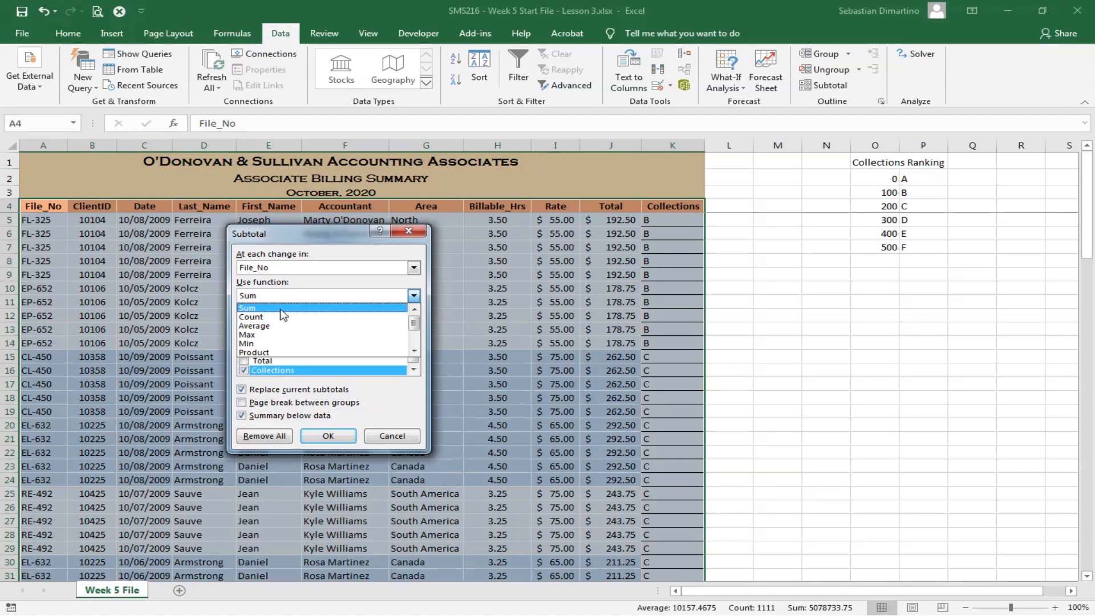
pyautogui.click(281, 308)
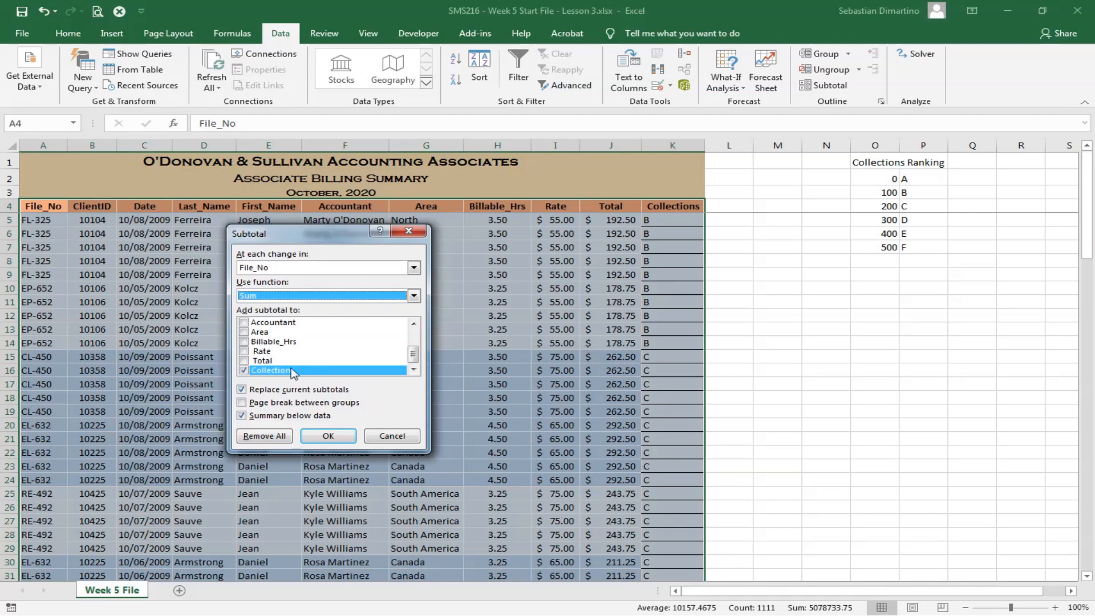
pyautogui.click(245, 360)
pyautogui.click(244, 371)
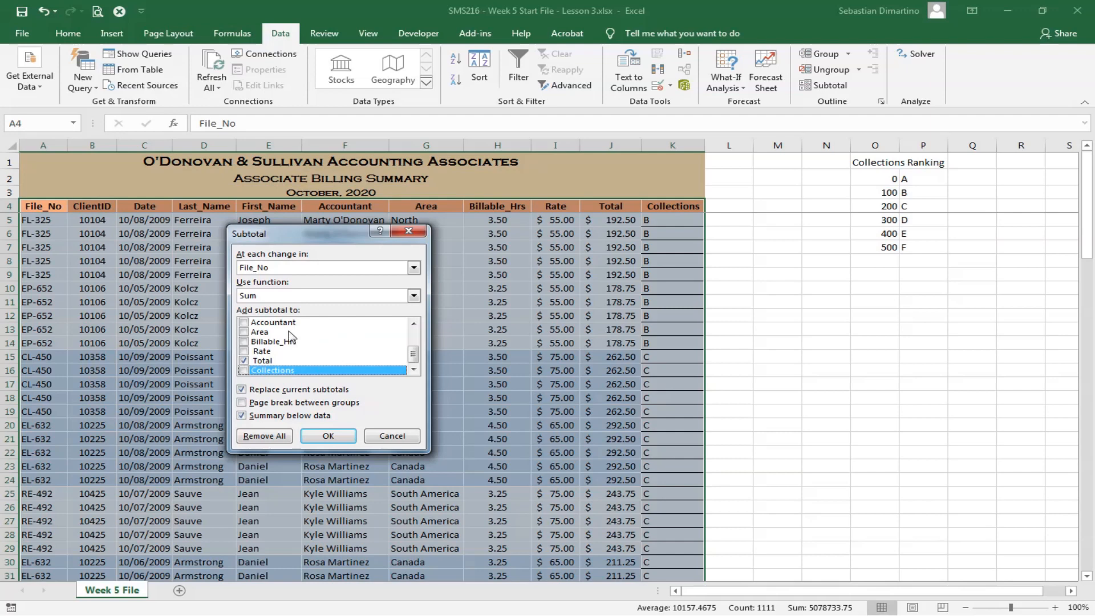
# Check the remaining columns offered for subtotals and apply the subtotals at each change in File_No.
pyautogui.scroll(2, 387, 342)
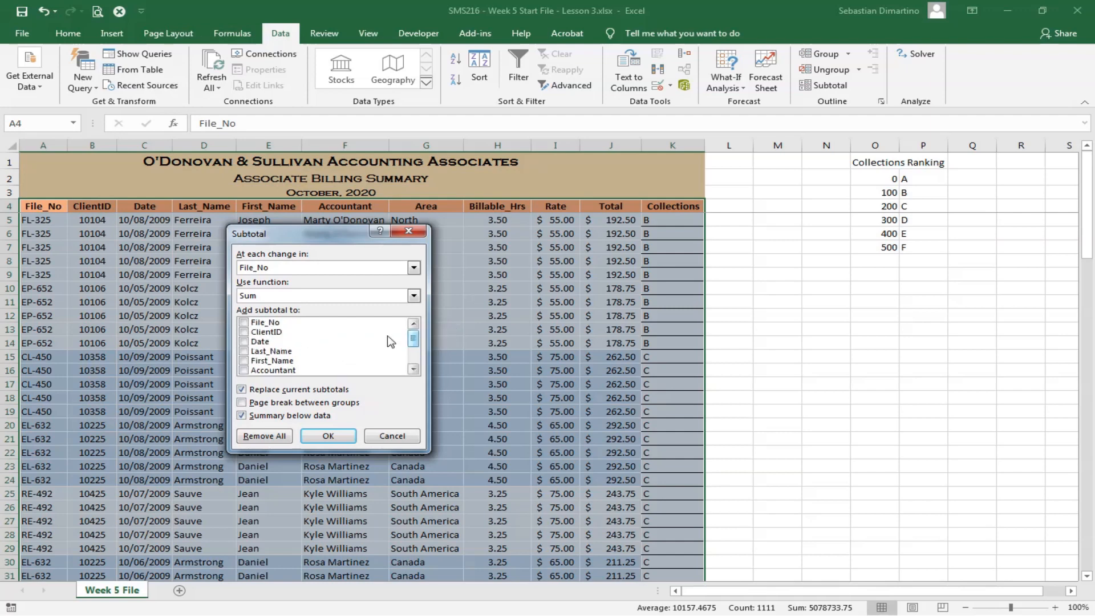
pyautogui.click(414, 369)
pyautogui.click(414, 370)
pyautogui.click(414, 370)
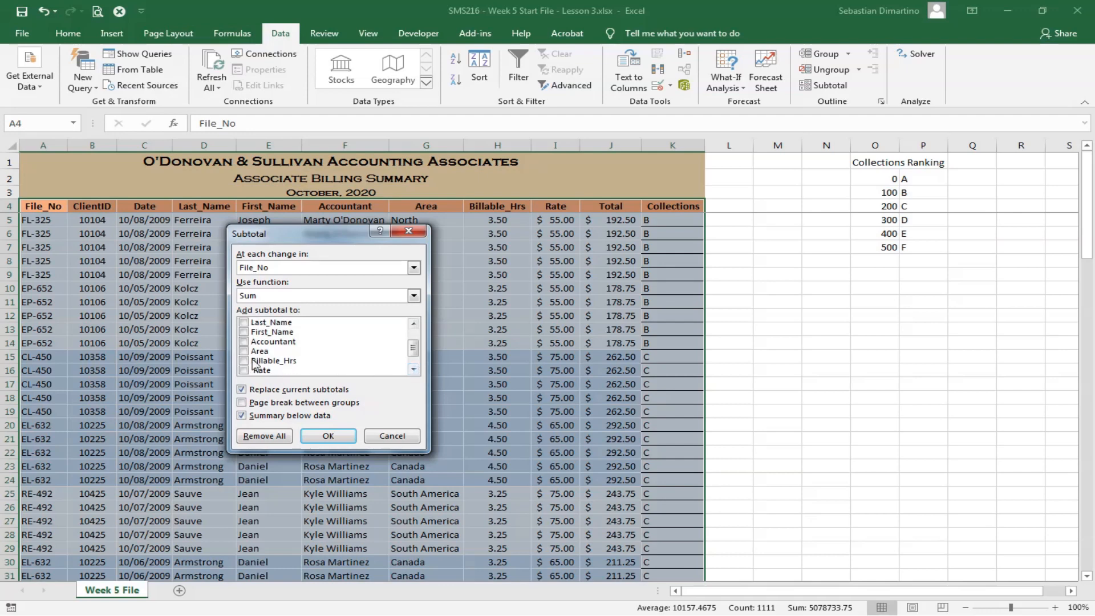
pyautogui.click(414, 370)
pyautogui.click(414, 369)
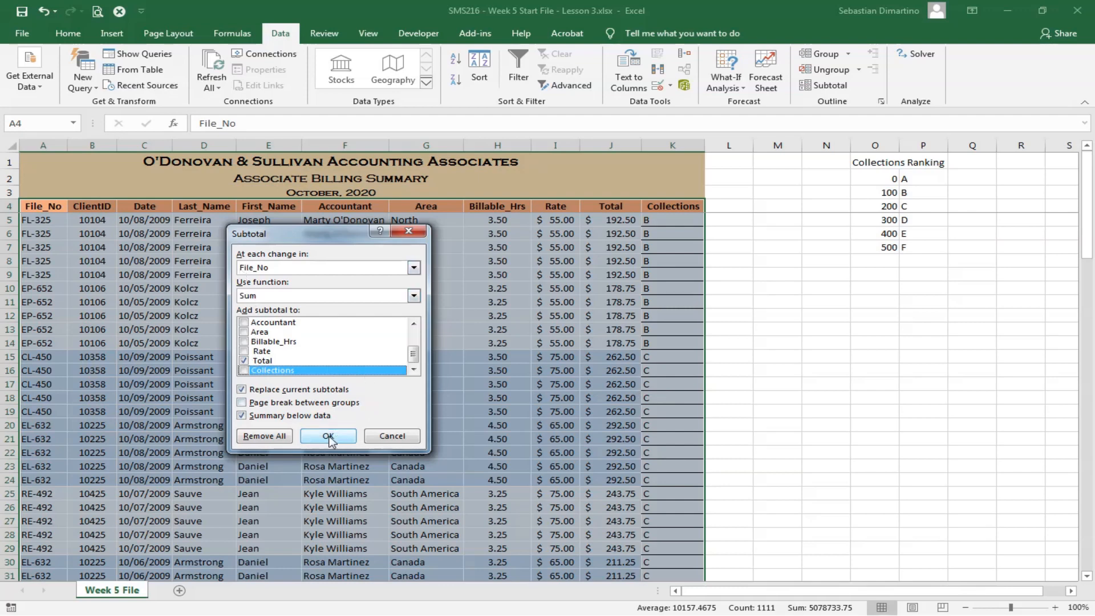
pyautogui.click(329, 437)
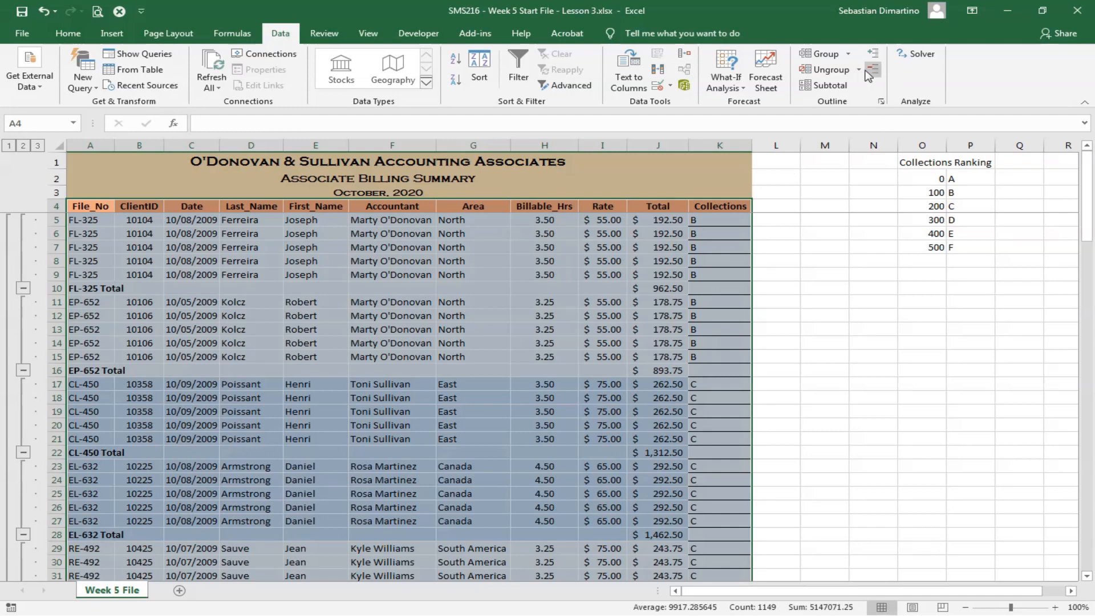
# Replace the current subtotals with Sum subtotals of Total at each change in Collections.
pyautogui.click(830, 86)
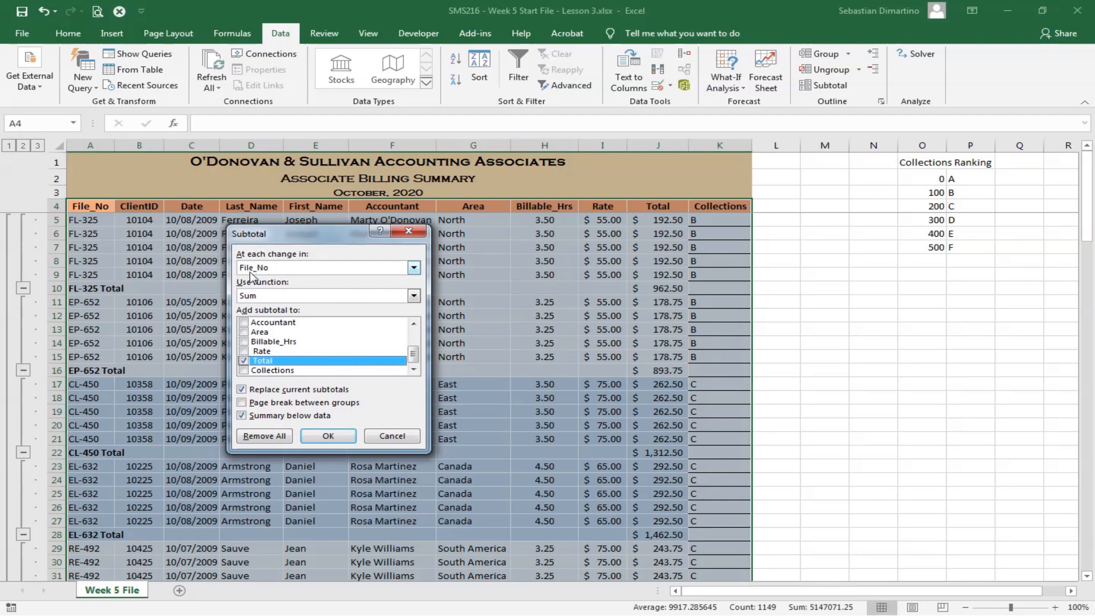
pyautogui.click(414, 268)
pyautogui.scroll(-2, 320, 302)
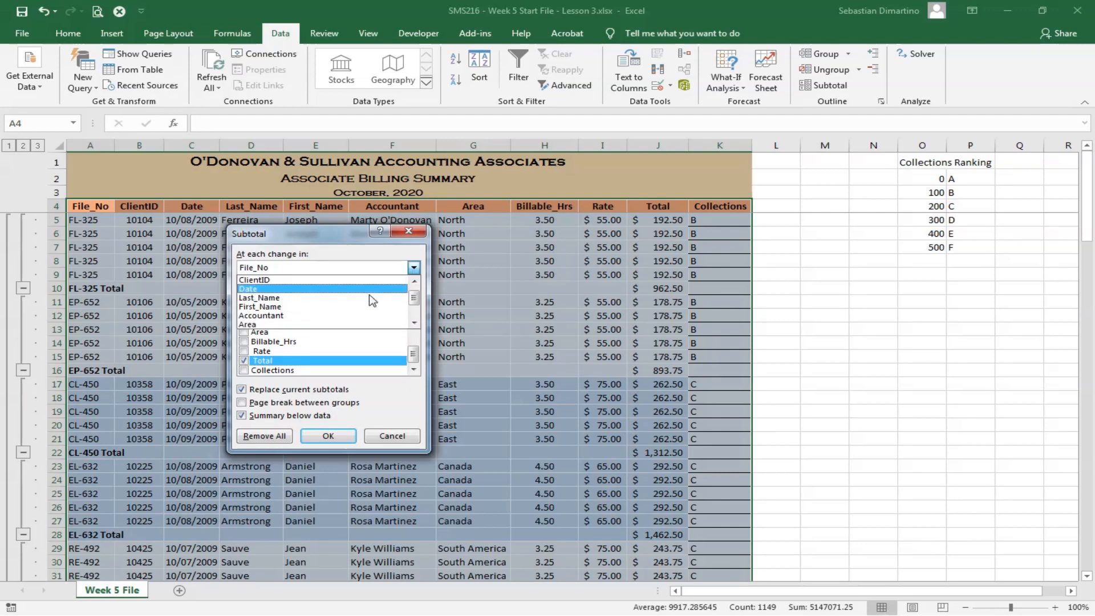
pyautogui.scroll(-2, 285, 315)
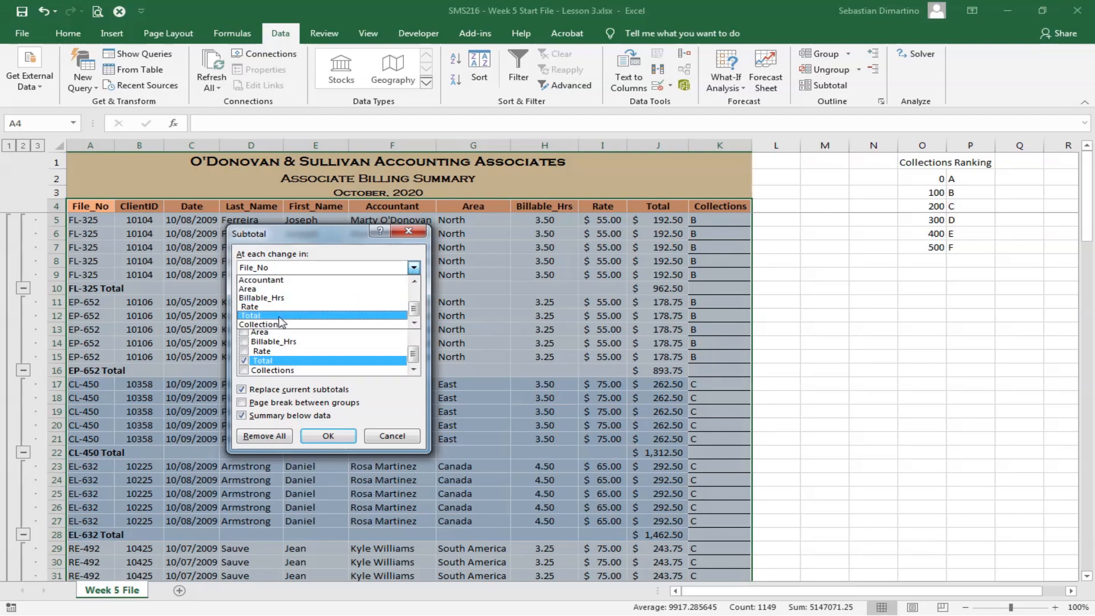
pyautogui.click(279, 324)
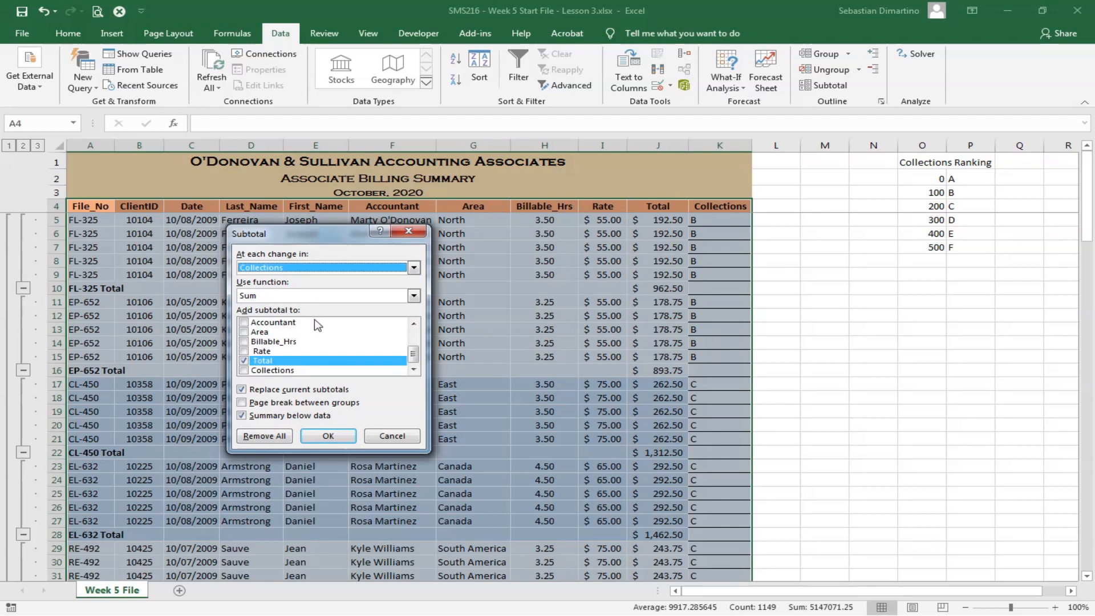
pyautogui.click(328, 437)
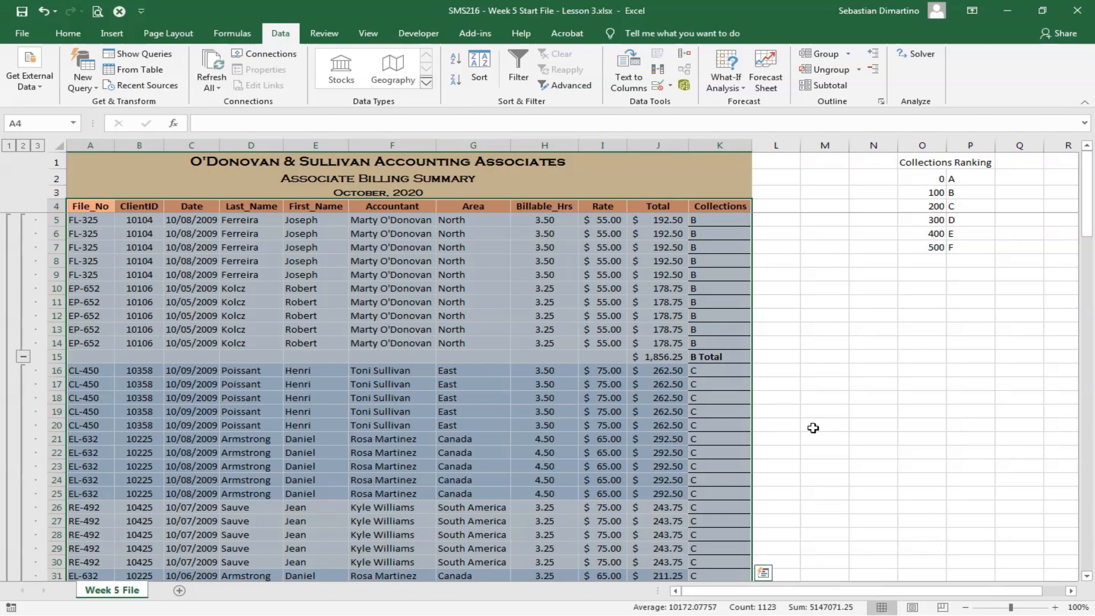
# Review the subtotal row of each Collections ranking down to the grand total.
pyautogui.scroll(-6, 799, 434)
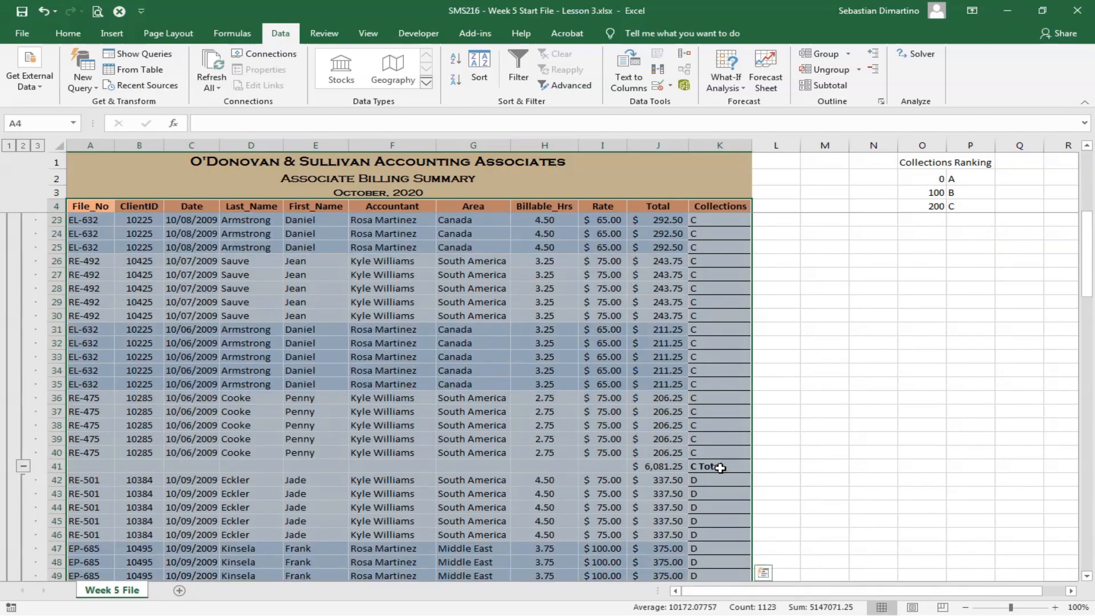
pyautogui.scroll(-13, 765, 468)
pyautogui.scroll(-6, 764, 489)
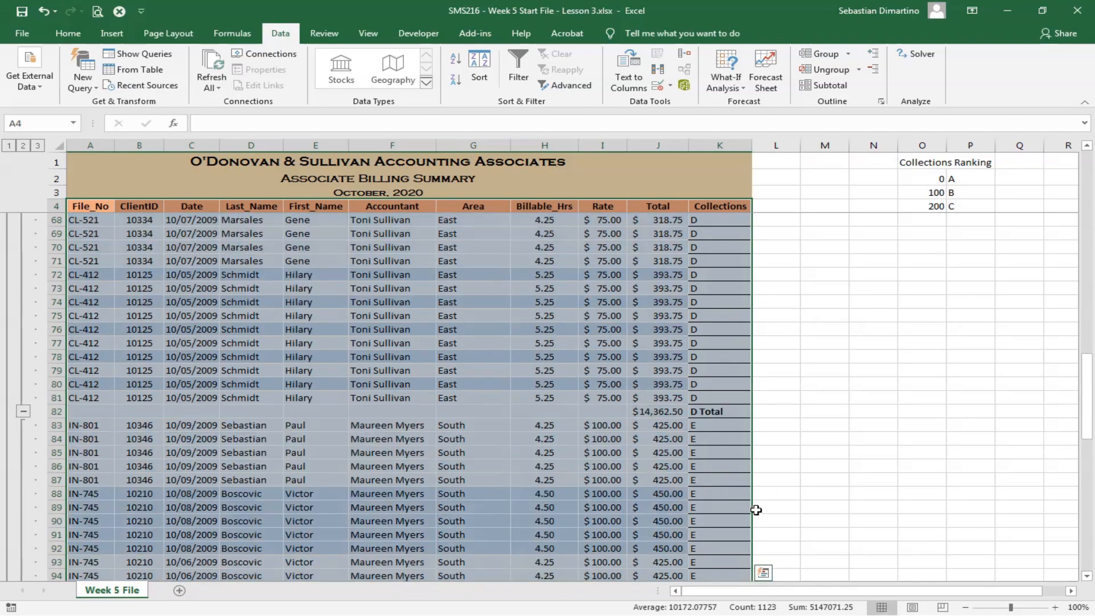
pyautogui.scroll(-3, 774, 493)
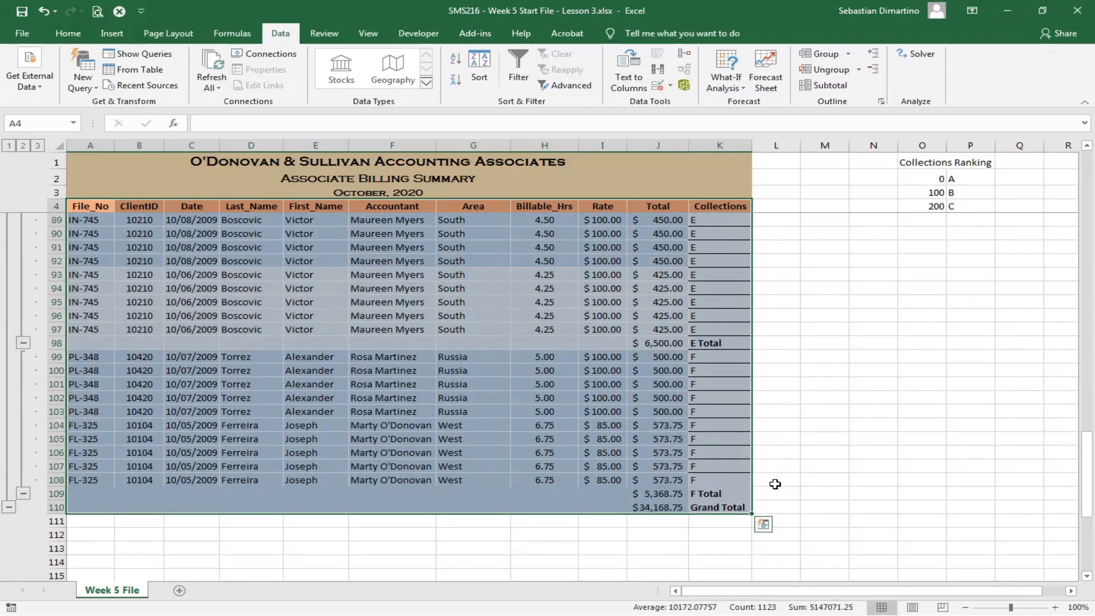
pyautogui.scroll(20, 775, 490)
pyautogui.scroll(7, 775, 484)
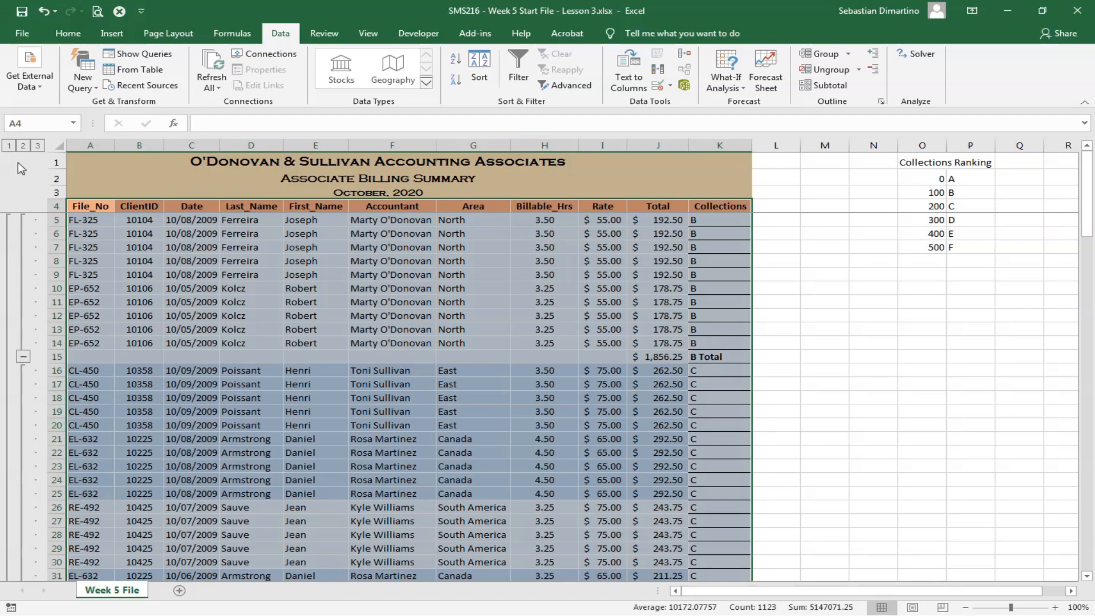
# Switch the outline between ranking subtotals, grand total only and full detail, and look through the expanded rows.
pyautogui.click(24, 146)
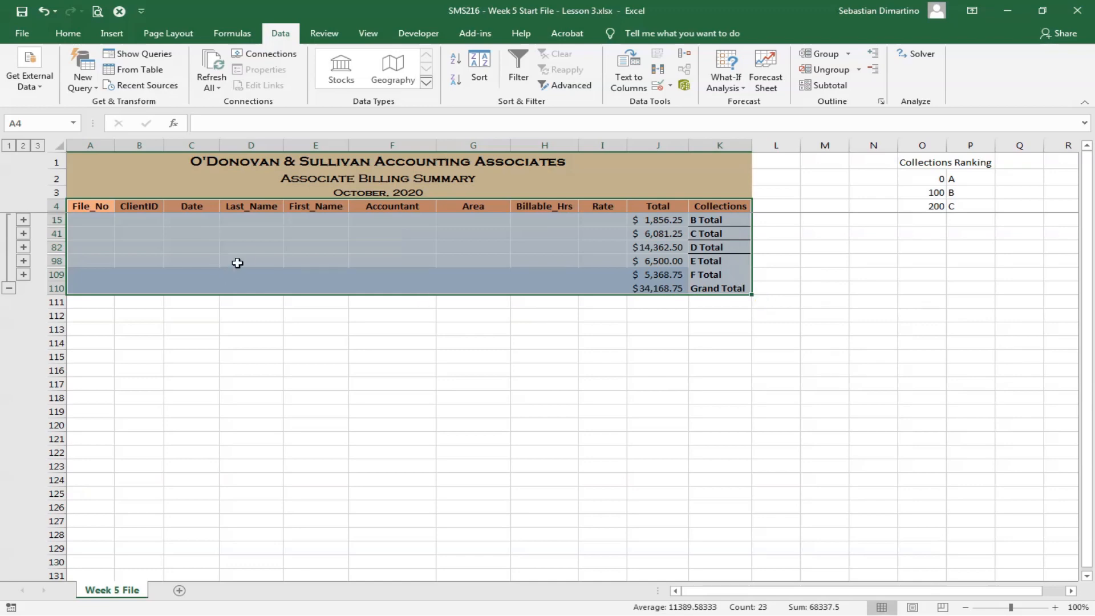
pyautogui.click(8, 146)
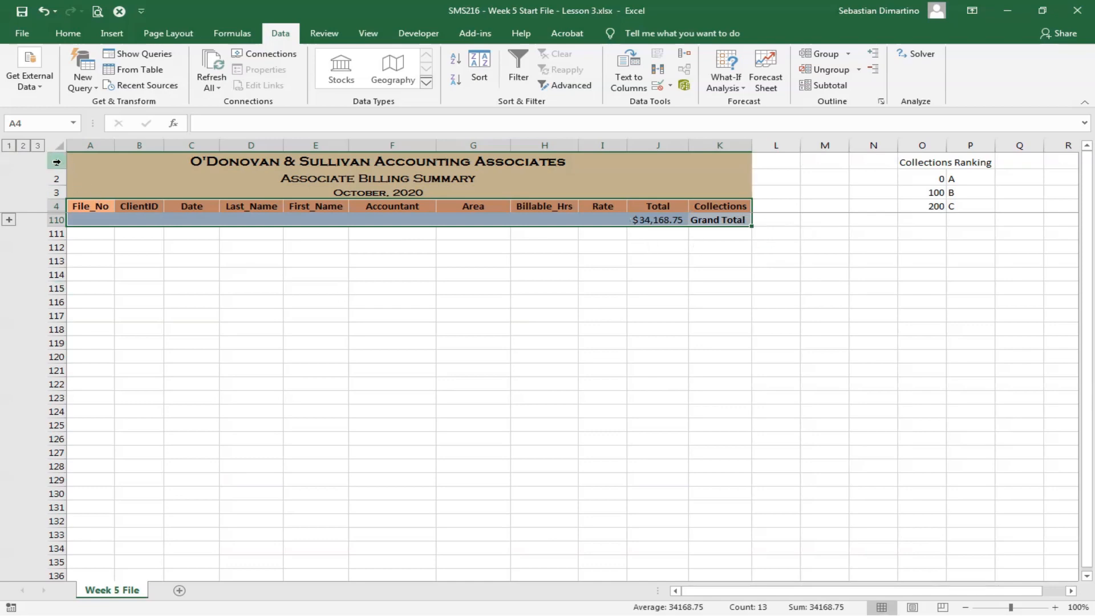
pyautogui.click(37, 146)
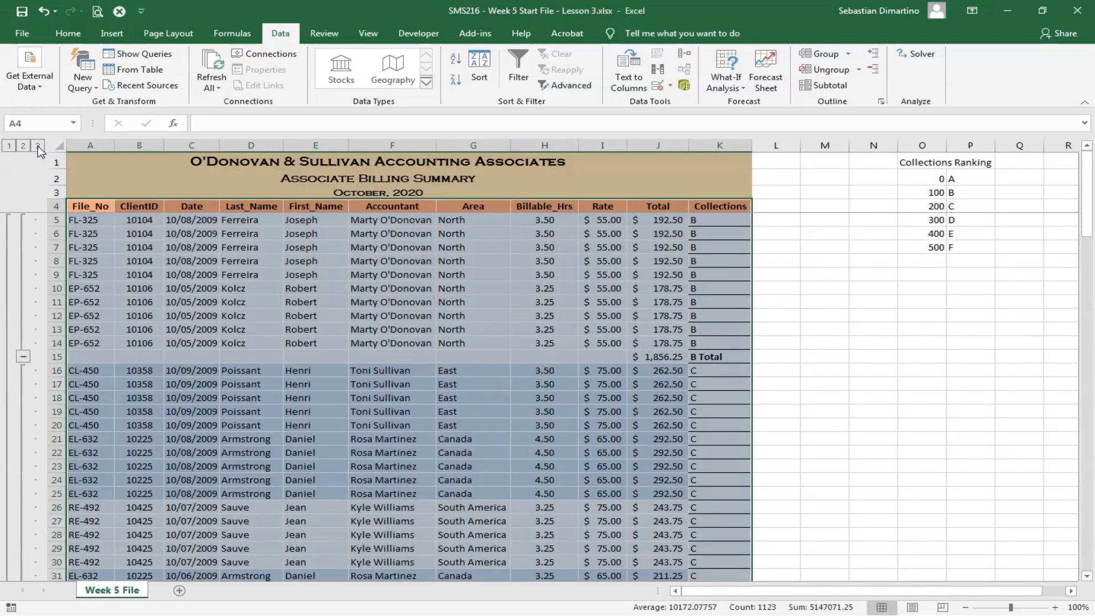
pyautogui.click(22, 147)
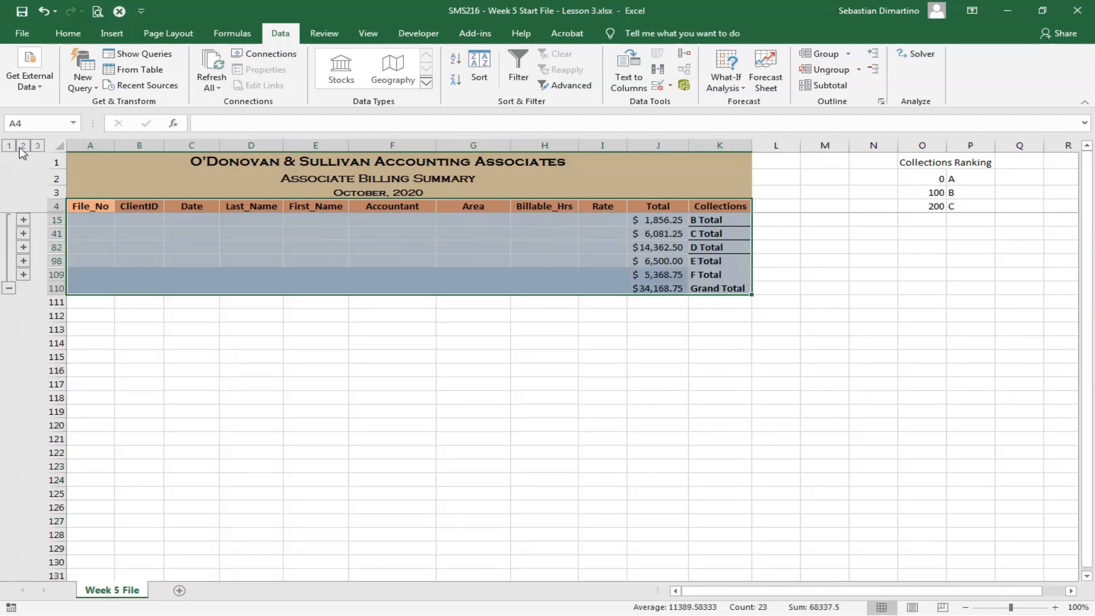
pyautogui.click(9, 146)
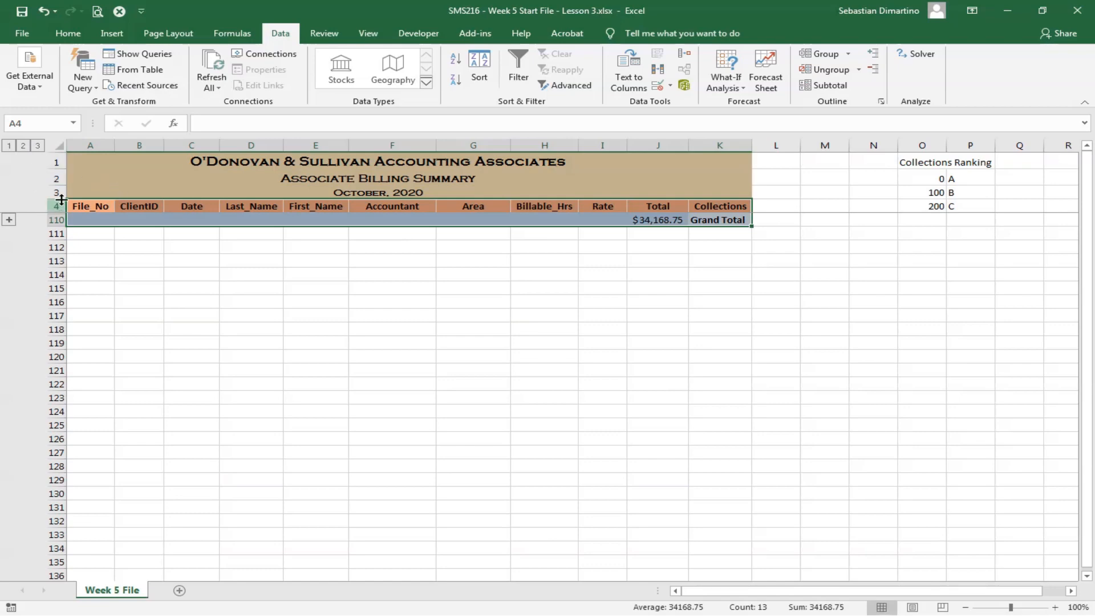
pyautogui.click(37, 146)
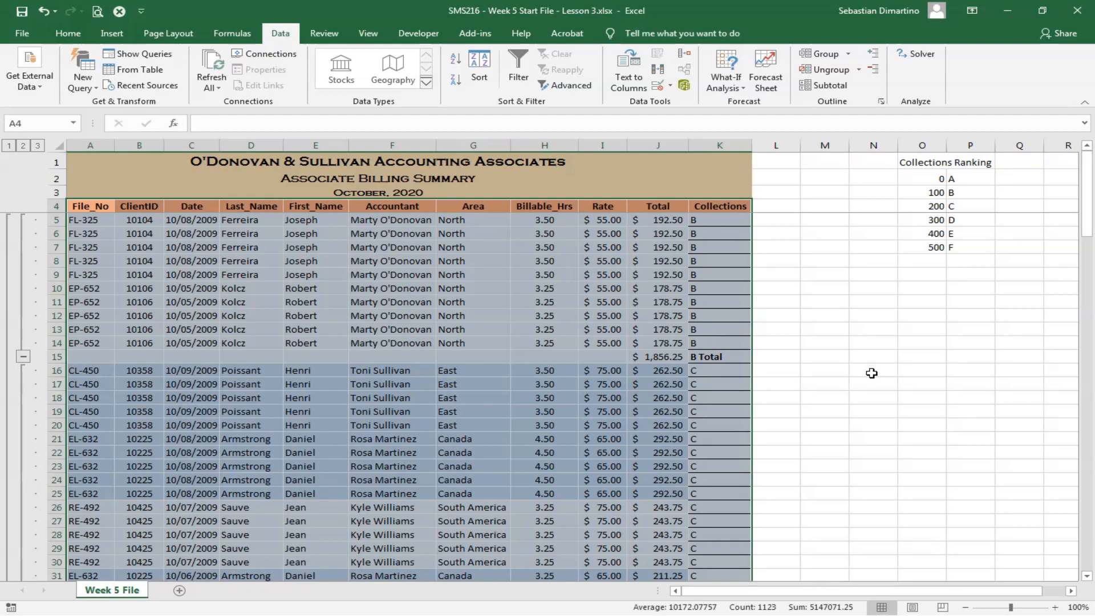
pyautogui.scroll(-5, 837, 427)
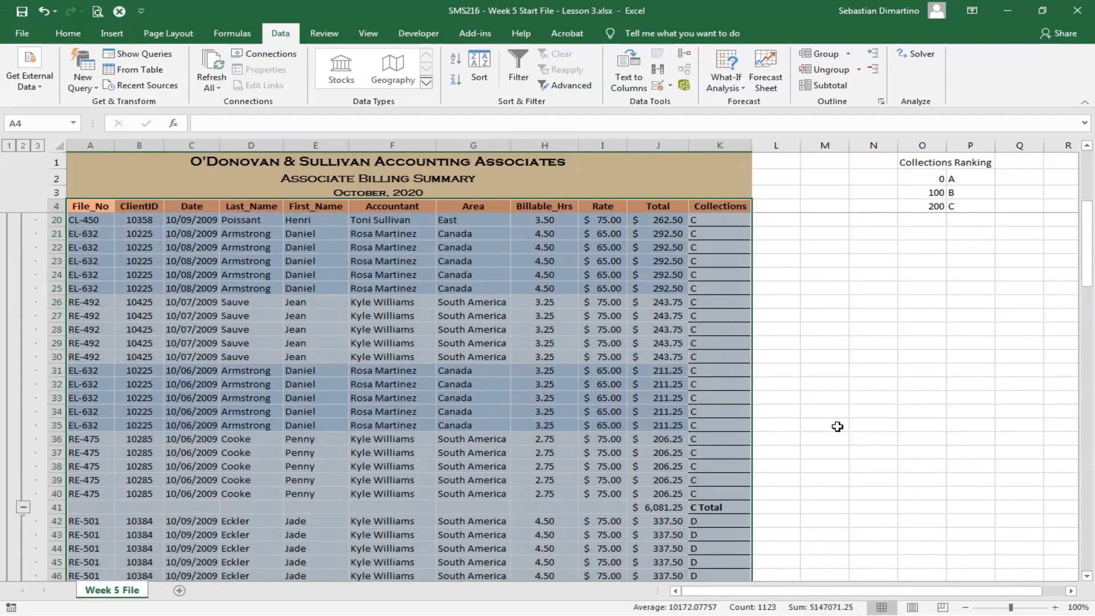
pyautogui.scroll(-3, 837, 427)
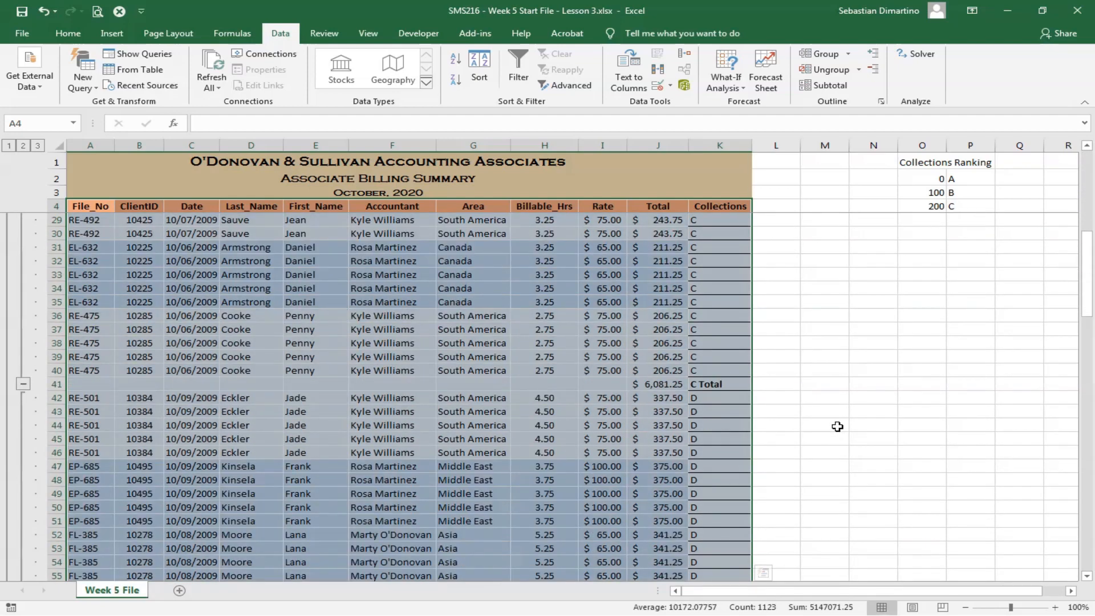
pyautogui.scroll(-2, 838, 427)
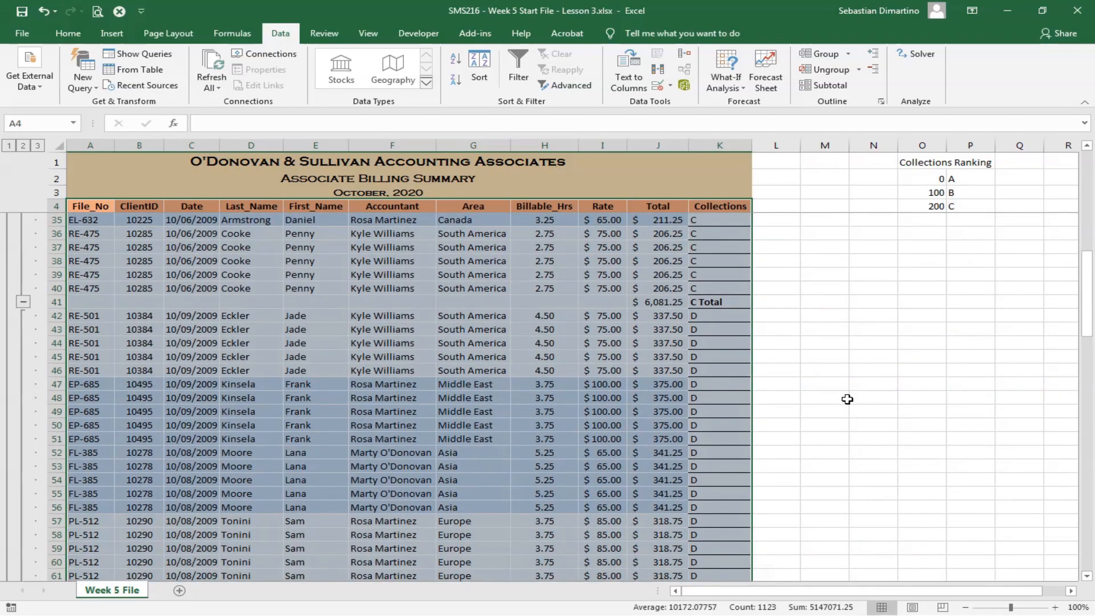
pyautogui.scroll(10, 848, 432)
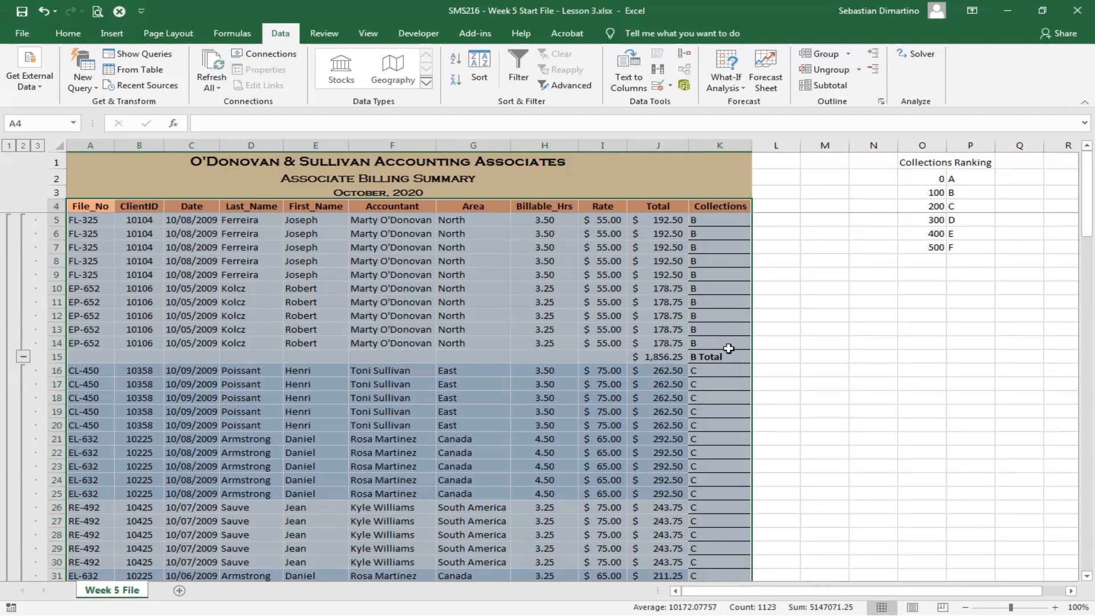
# Select the whole worksheet and remove all subtotals, accepting the first row as column labels.
pyautogui.click(833, 257)
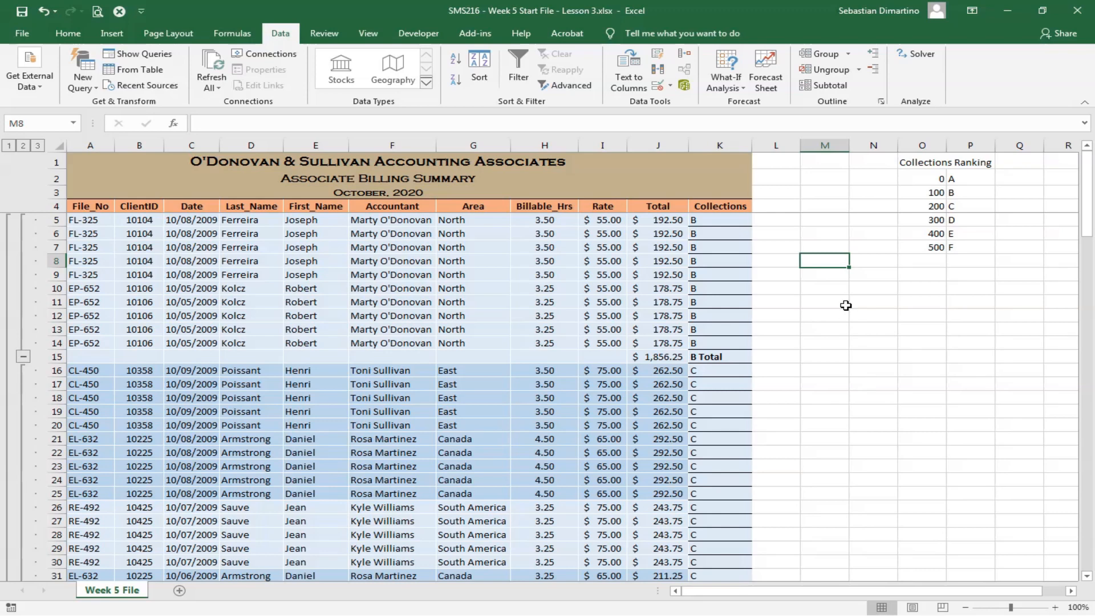
pyautogui.hotkey('ctrl', 'a')
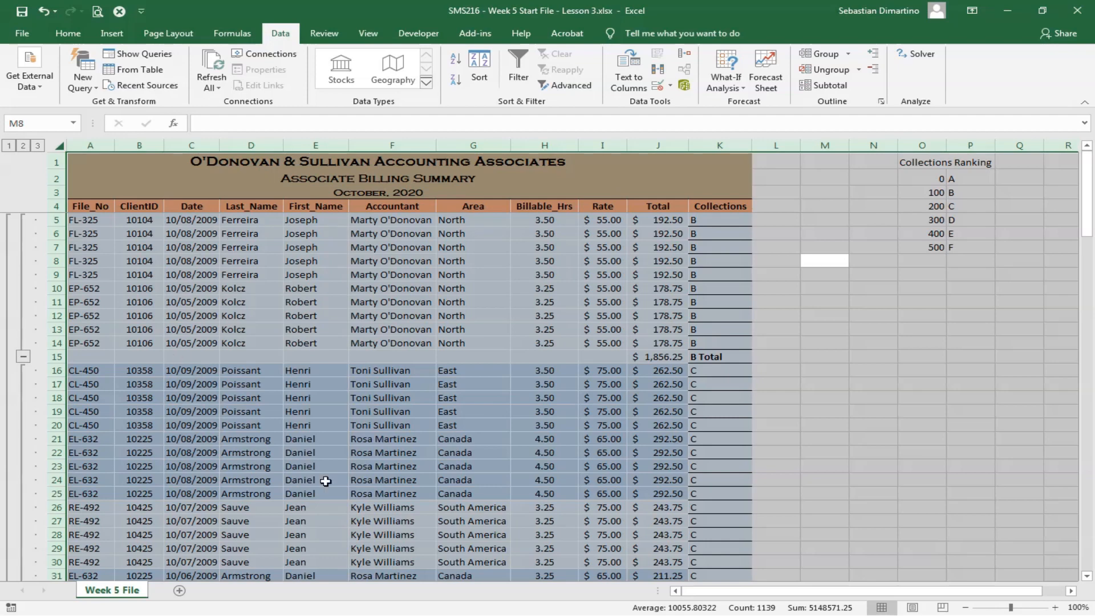
pyautogui.click(806, 274)
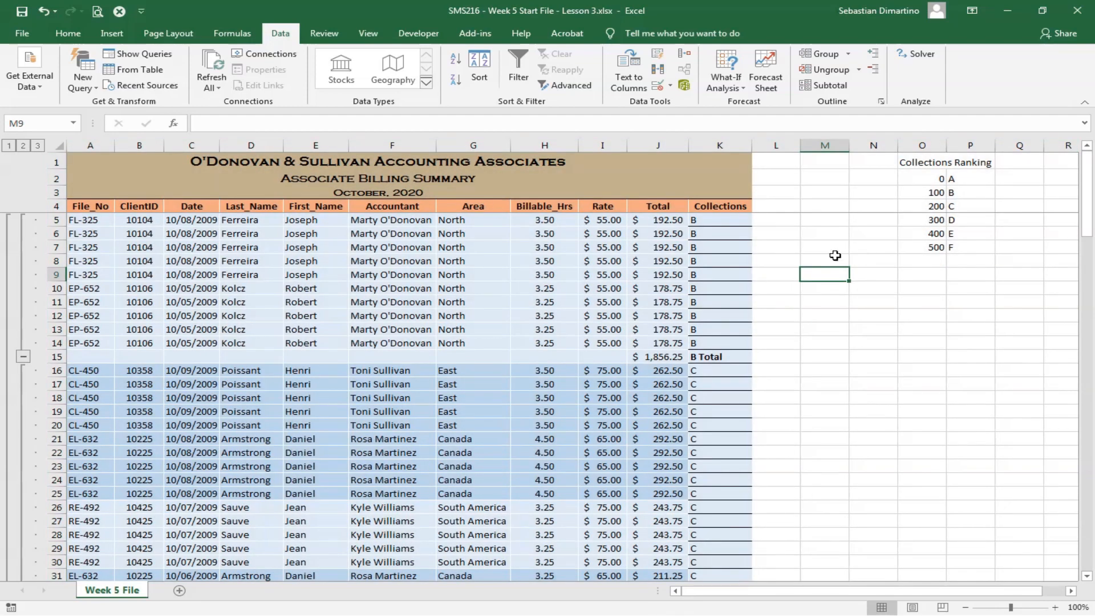
pyautogui.click(836, 257)
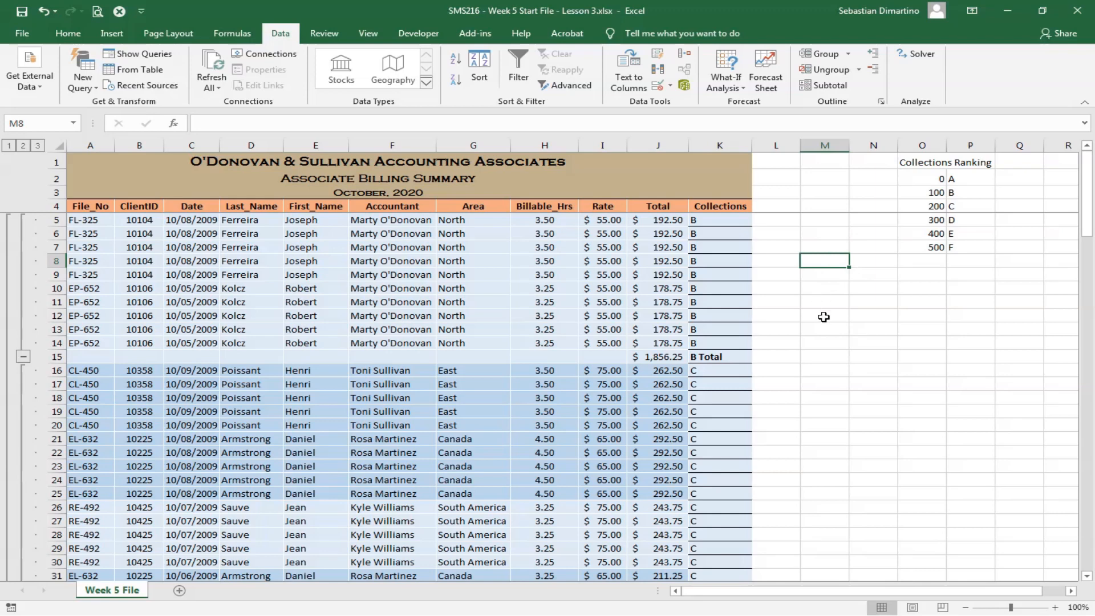
pyautogui.hotkey('ctrl', 'a')
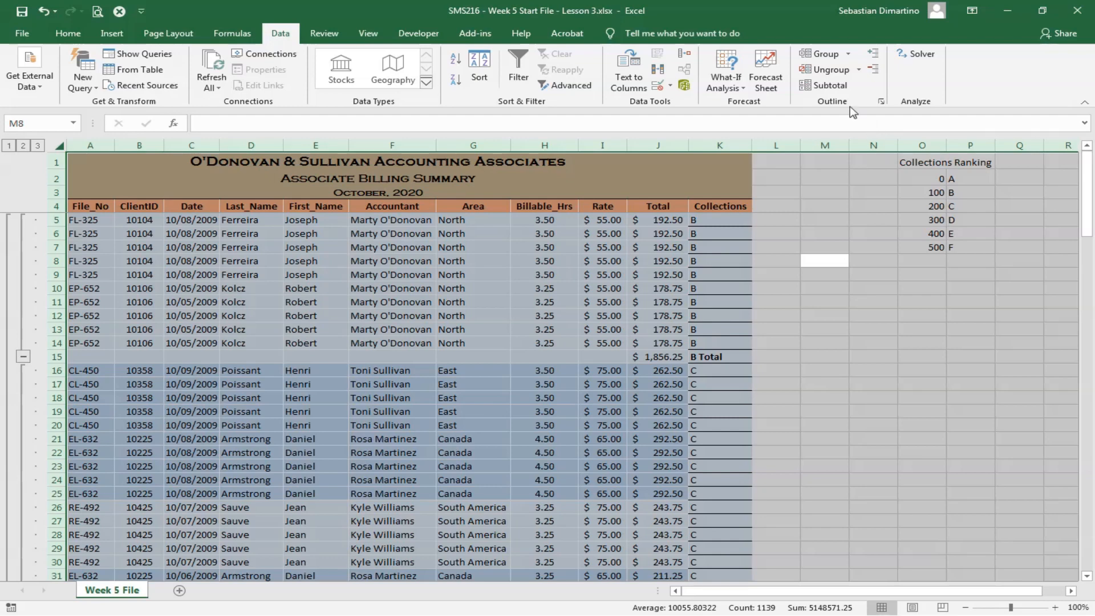
pyautogui.click(820, 87)
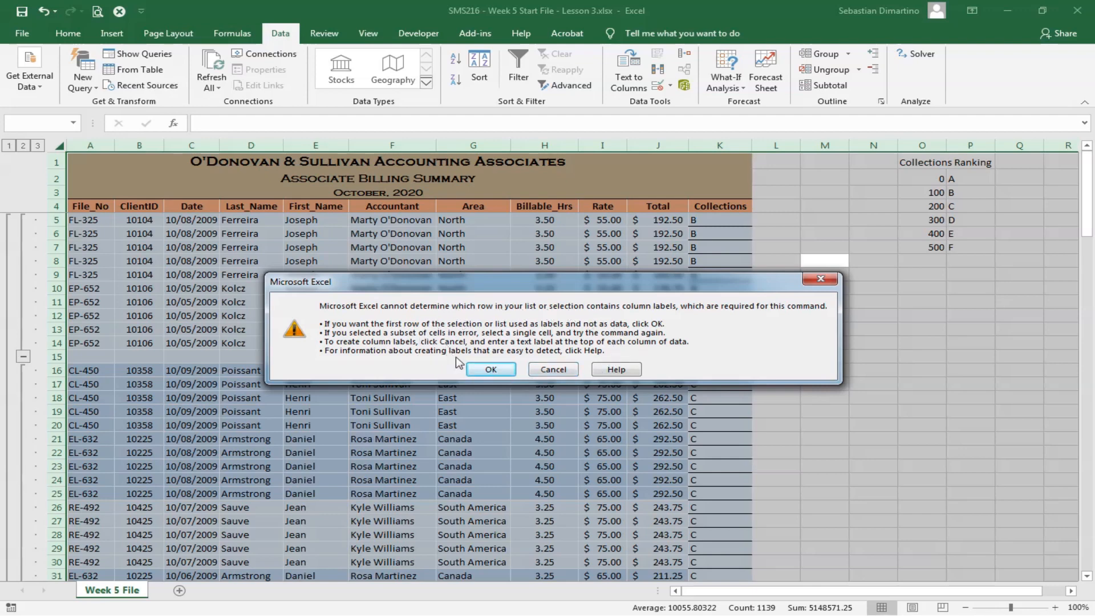
pyautogui.click(492, 370)
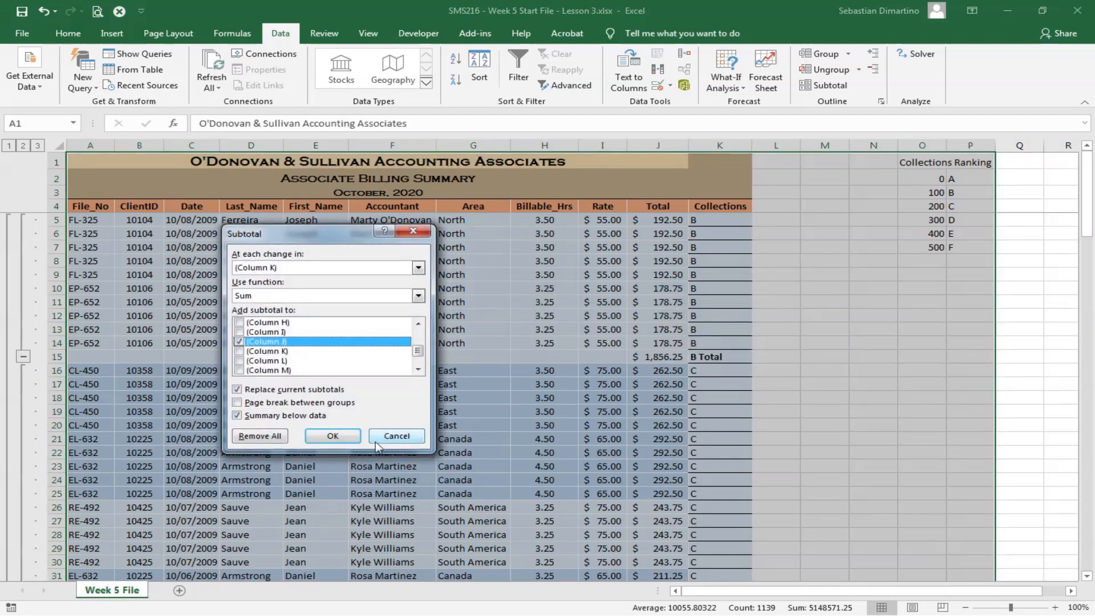
pyautogui.click(260, 437)
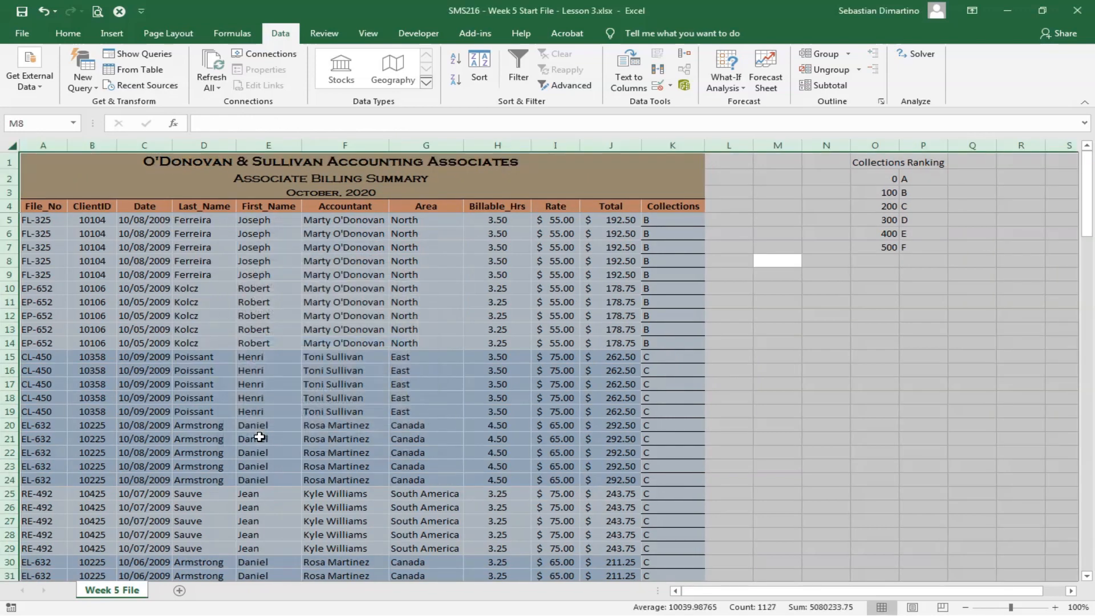
# Check the billing rows down to the end of the table for leftover subtotal rows.
pyautogui.click(773, 346)
pyautogui.scroll(-20, 764, 354)
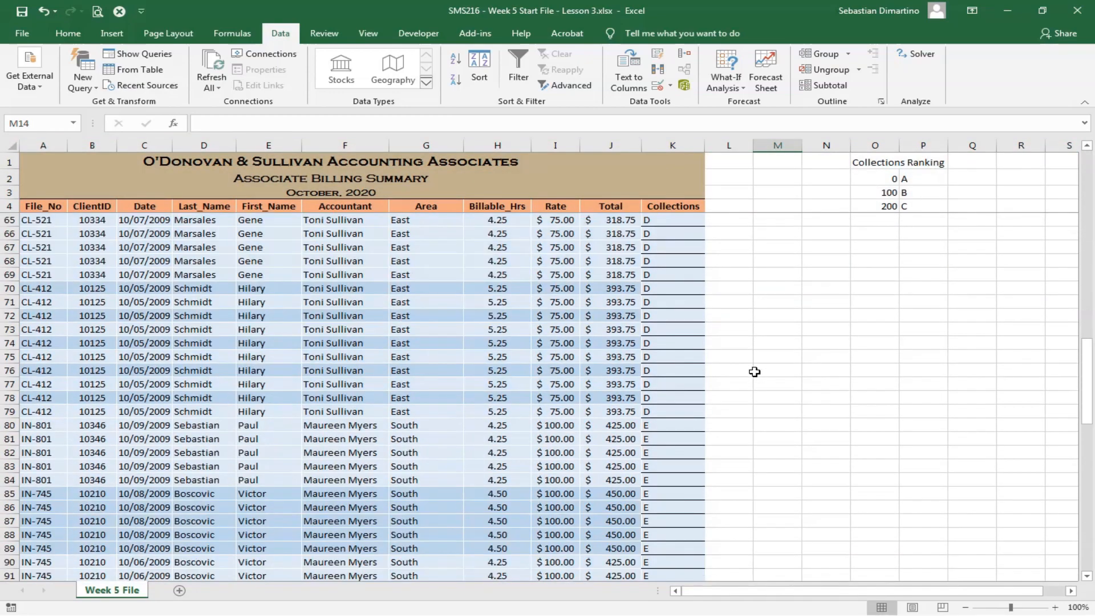
pyautogui.scroll(-5, 753, 376)
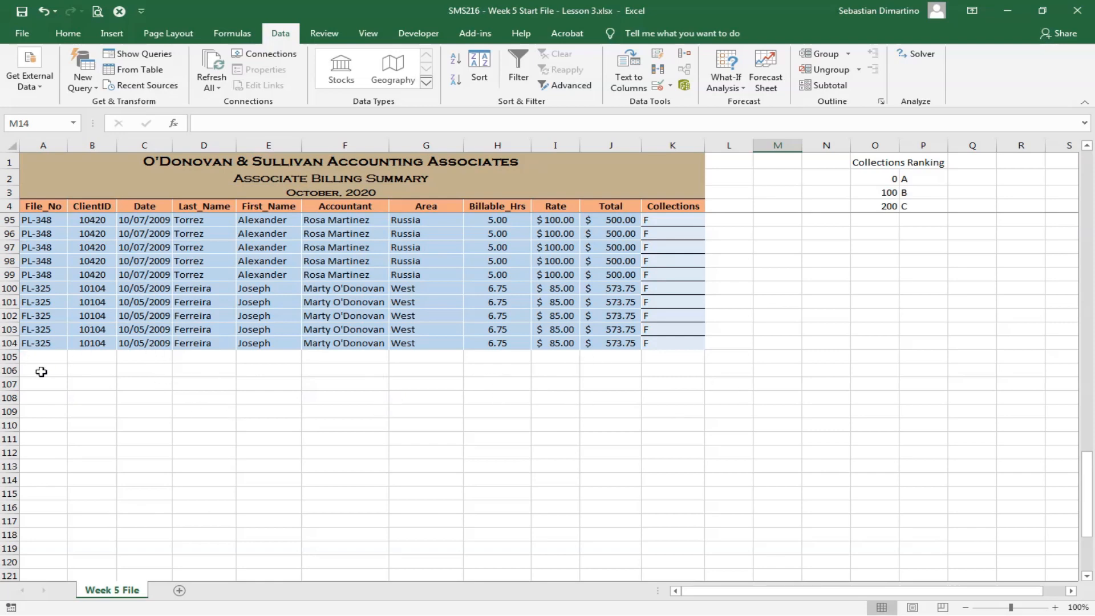
pyautogui.scroll(11, 913, 376)
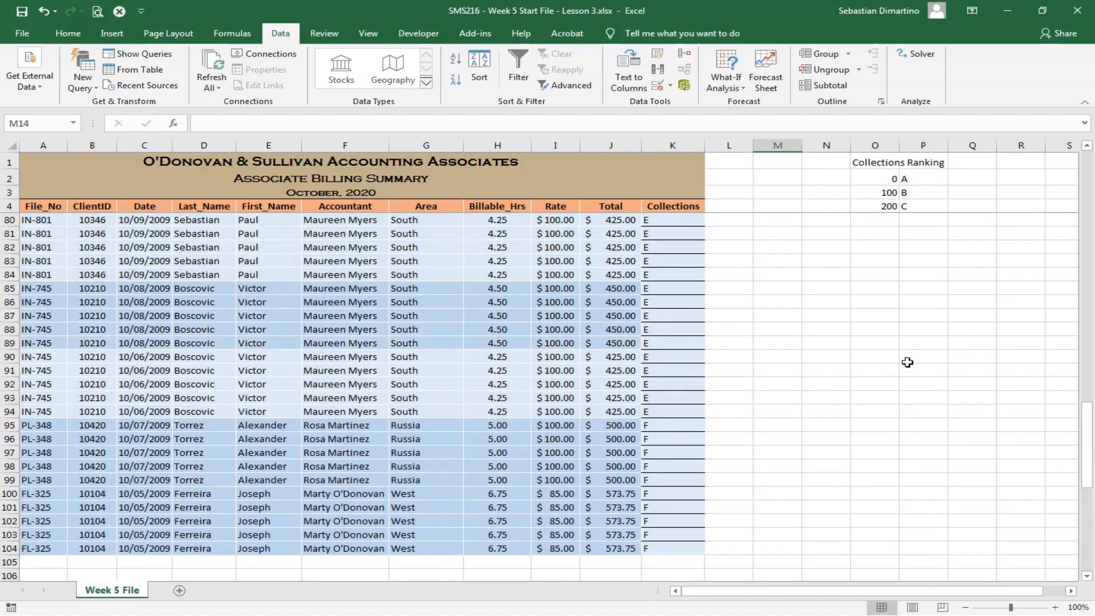
pyautogui.scroll(19, 902, 347)
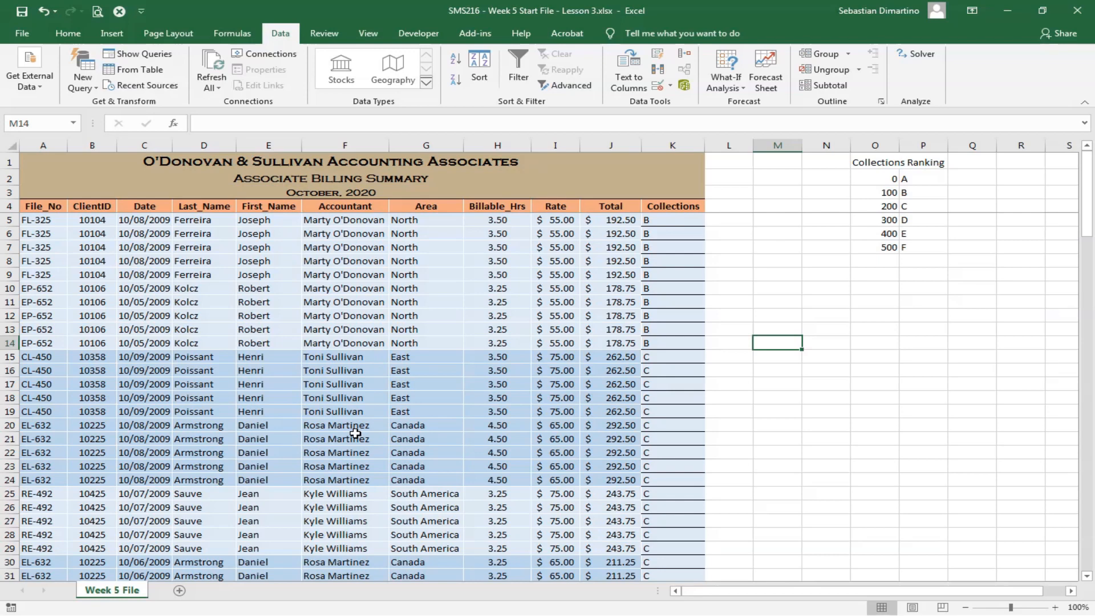
# Sort the billing table from the header row down by Accountant, on cell values from A to Z.
pyautogui.click(35, 205)
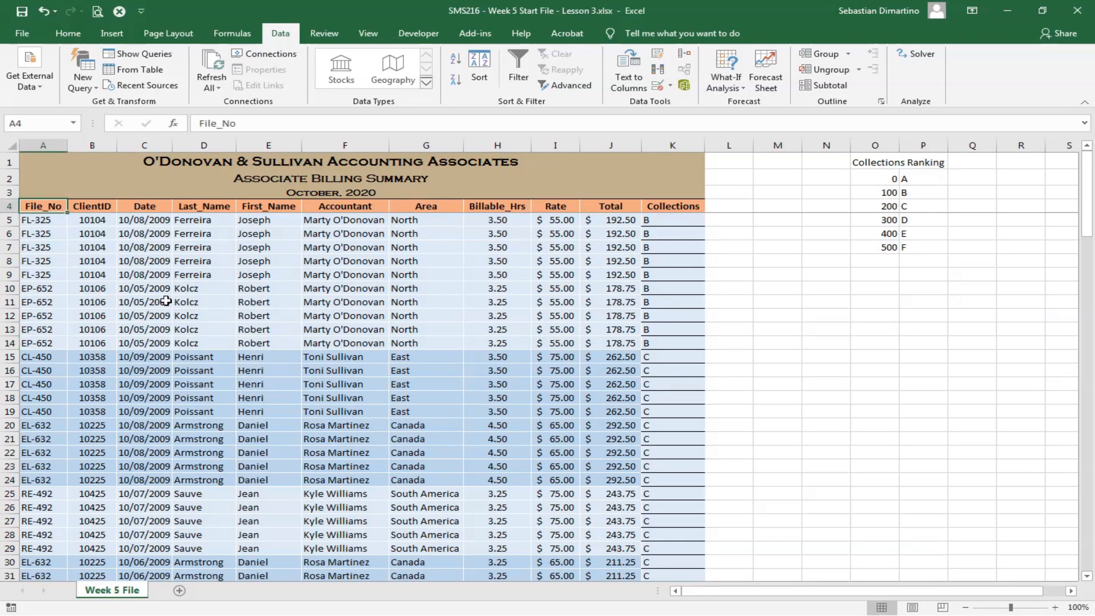
pyautogui.hotkey('ctrl', 'shift', 'Down')
pyautogui.hotkey('ctrl', 'shift', 'Right')
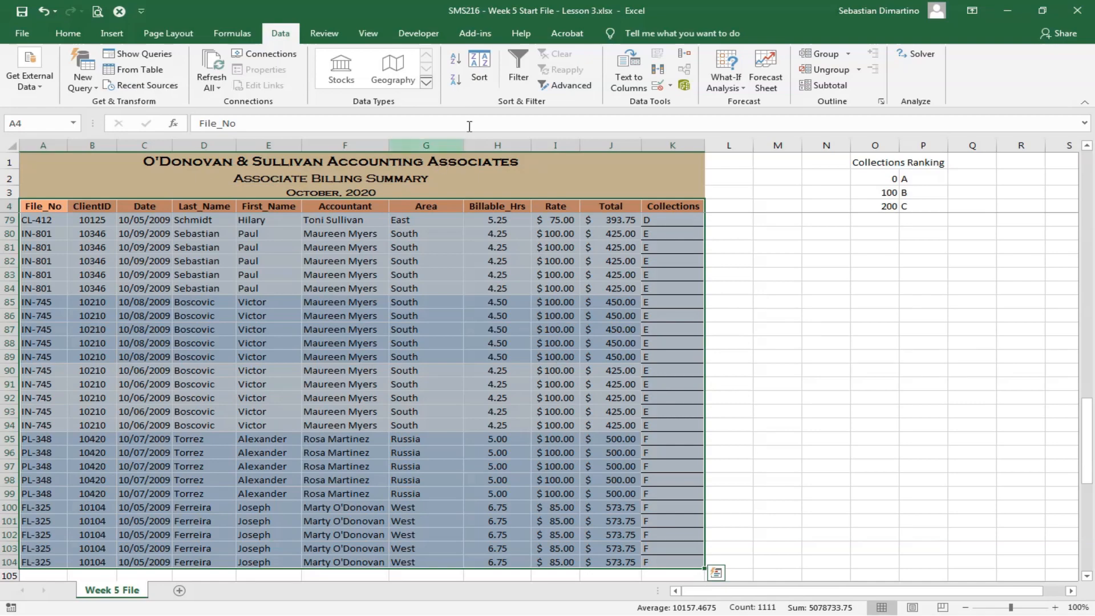
pyautogui.click(485, 60)
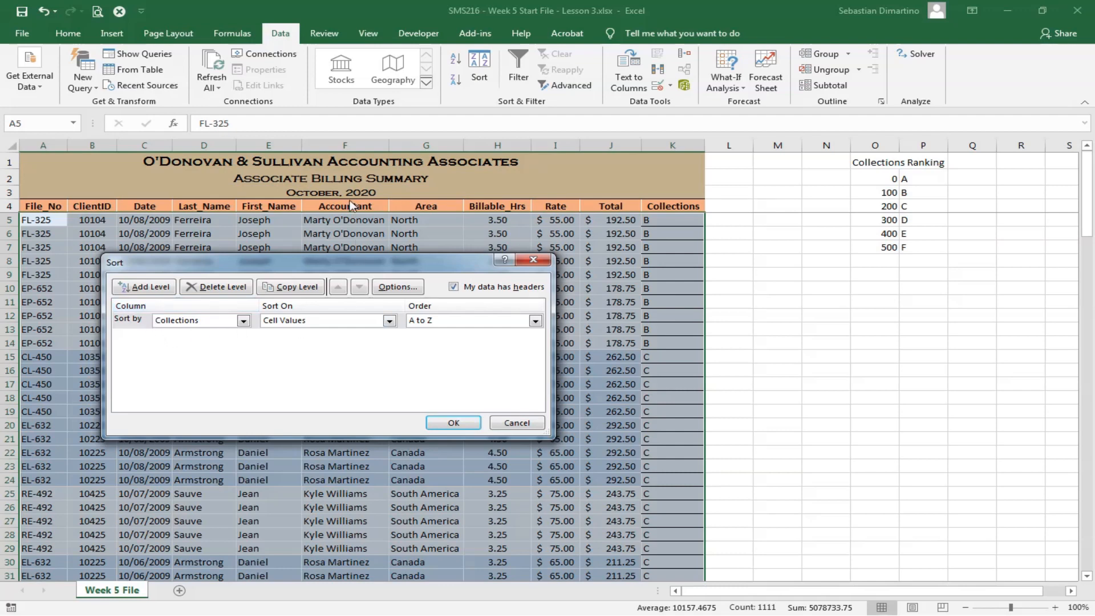
pyautogui.click(244, 321)
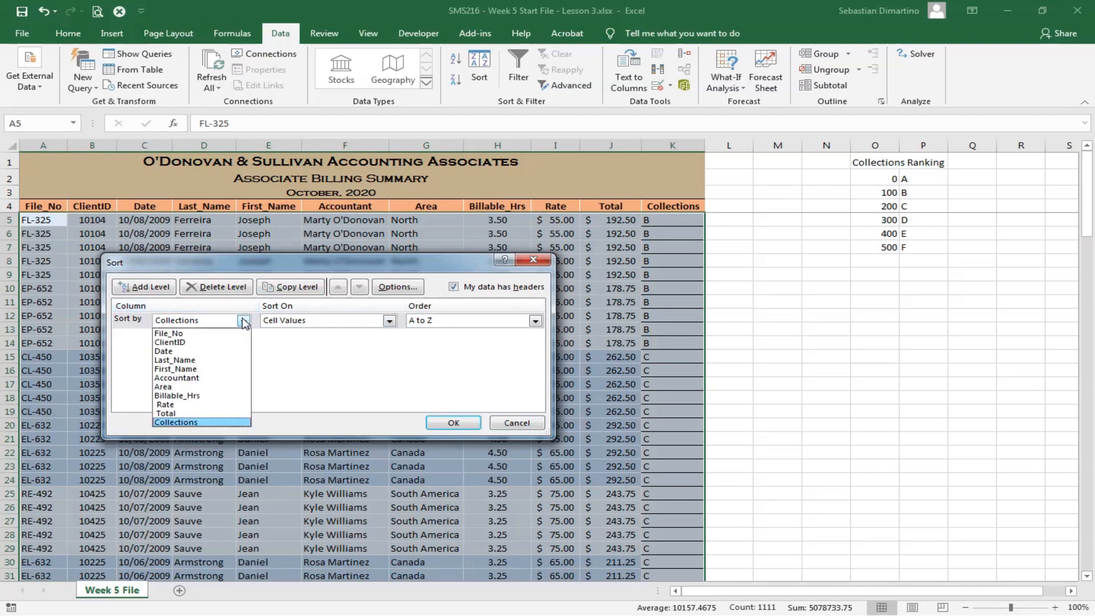
pyautogui.click(191, 378)
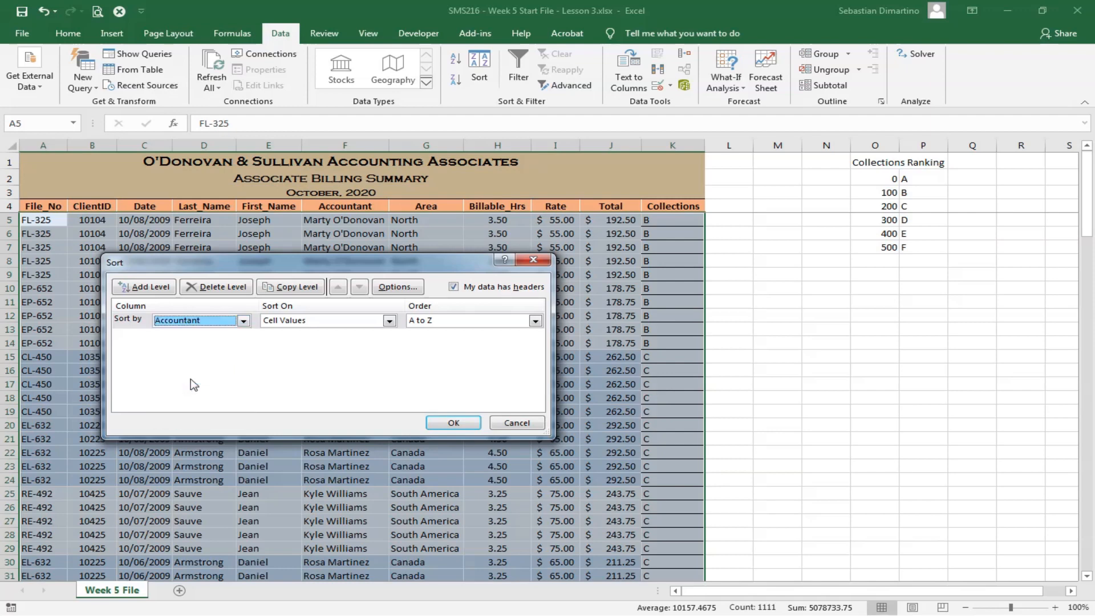
pyautogui.click(452, 425)
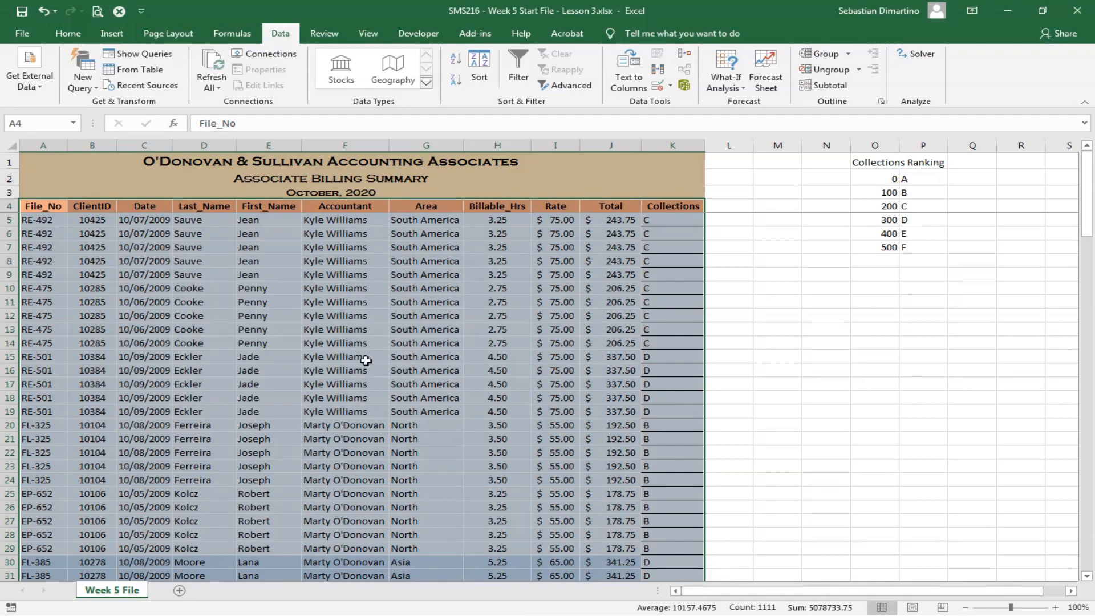
# Add subtotals to the sorted table at each change in Accountant, using Average on Billable_Hrs only instead of Total.
pyautogui.scroll(-2, 396, 440)
pyautogui.scroll(-4, 392, 447)
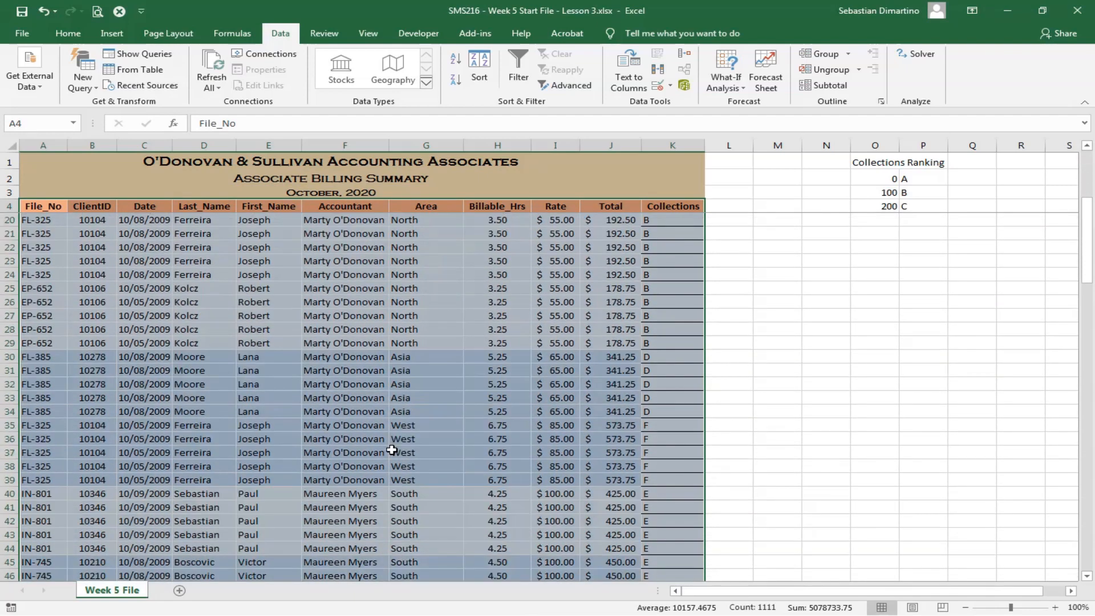
pyautogui.scroll(-1, 366, 456)
pyautogui.scroll(3, 411, 491)
pyautogui.scroll(4, 448, 499)
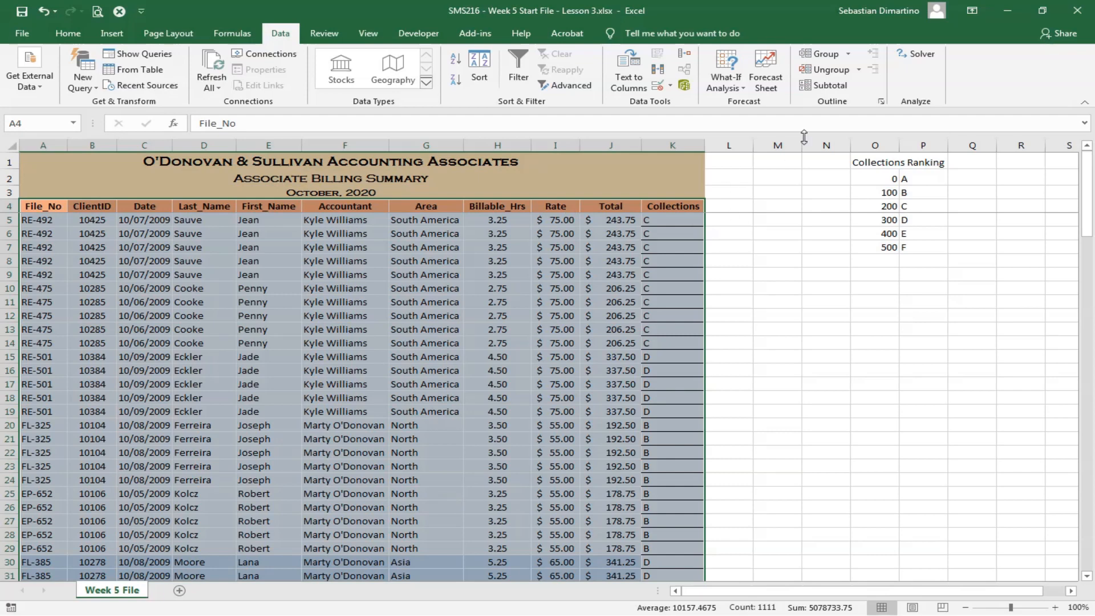
pyautogui.click(833, 87)
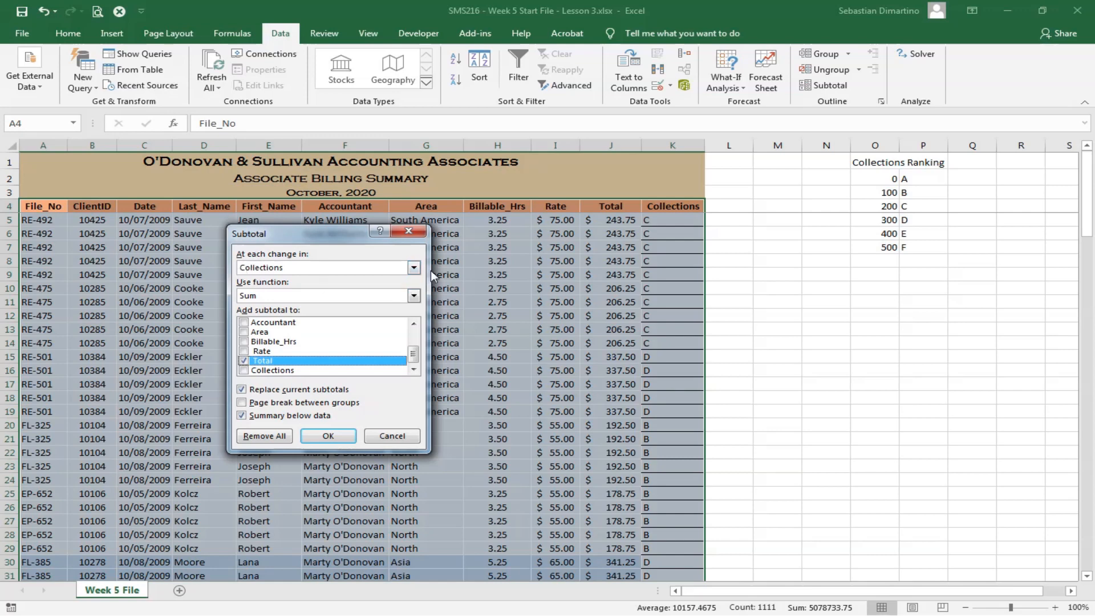
pyautogui.click(414, 268)
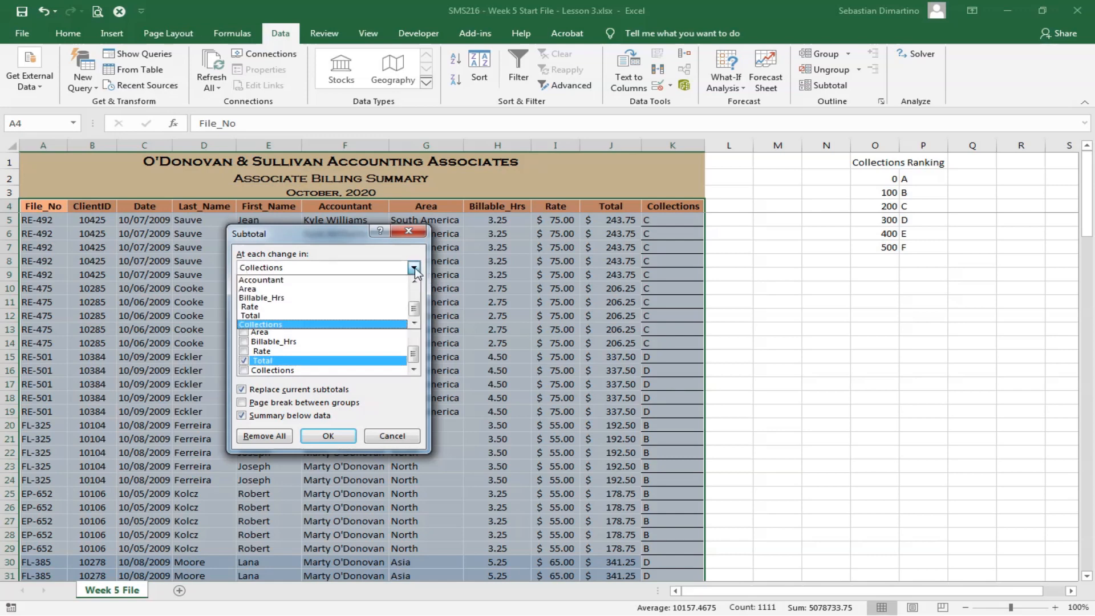
pyautogui.click(319, 280)
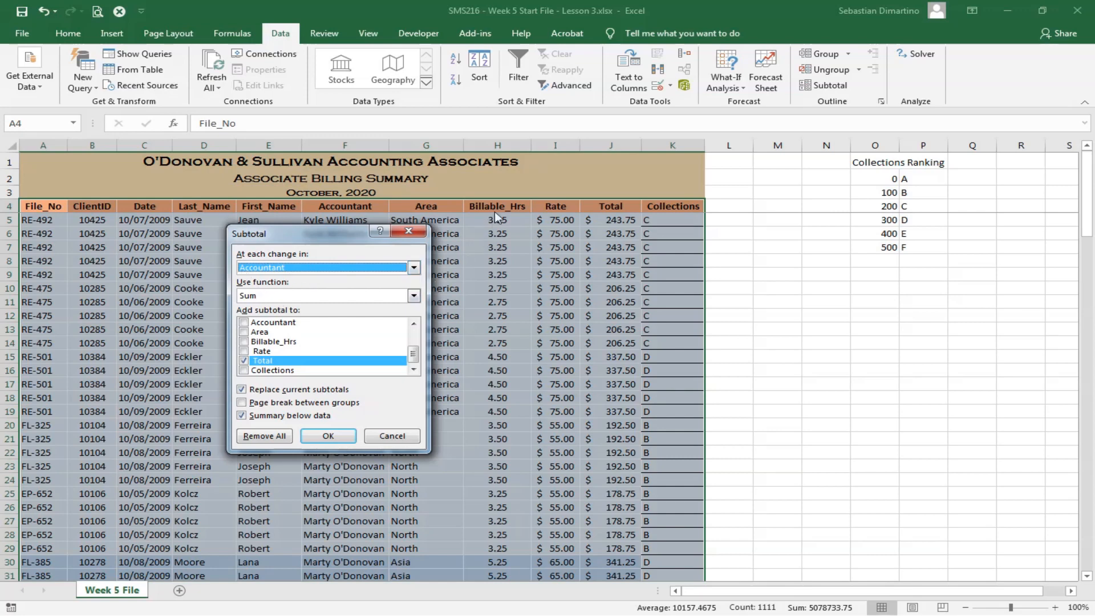
pyautogui.click(414, 296)
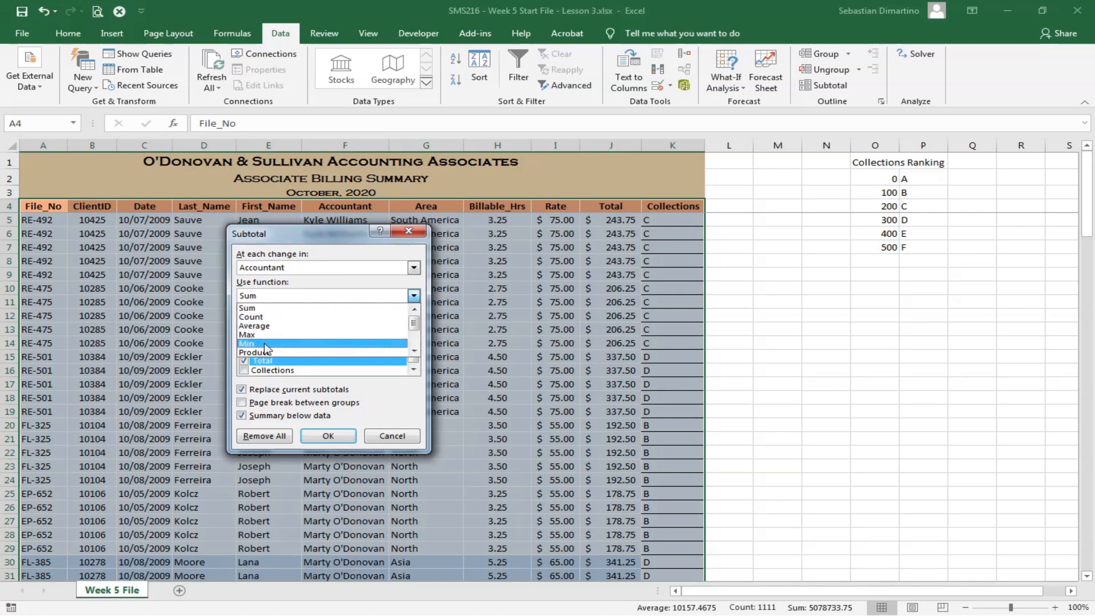
pyautogui.click(276, 327)
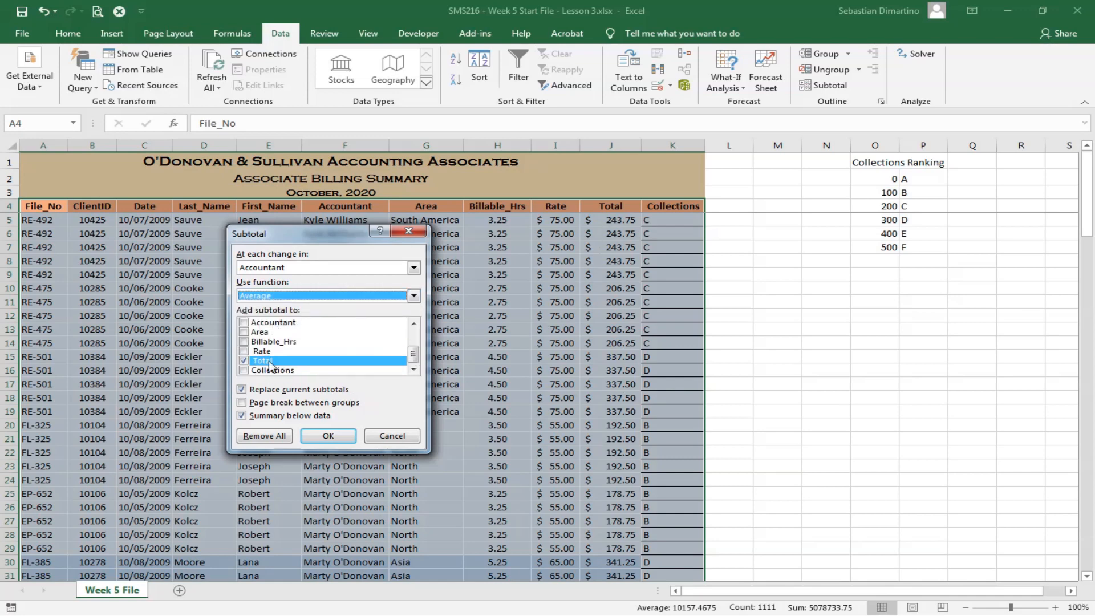
pyautogui.click(245, 362)
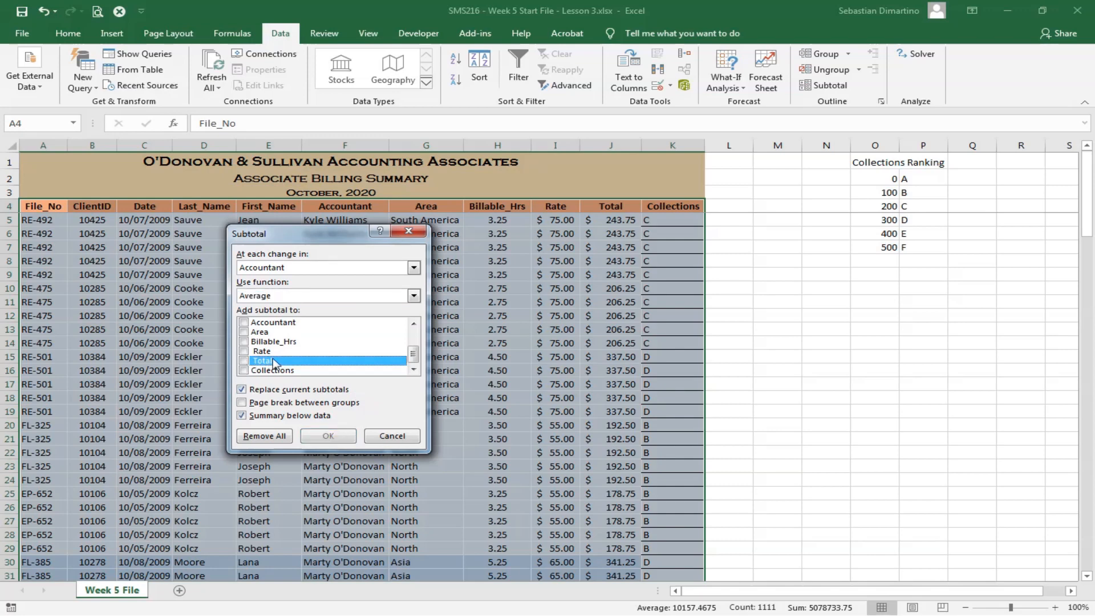
pyautogui.click(244, 343)
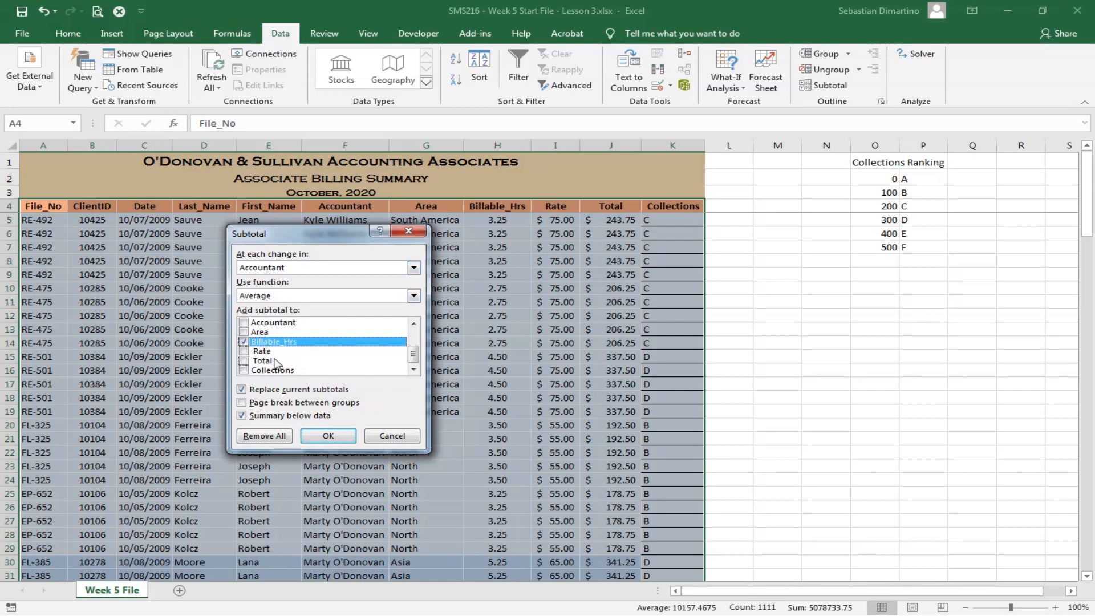
pyautogui.click(330, 436)
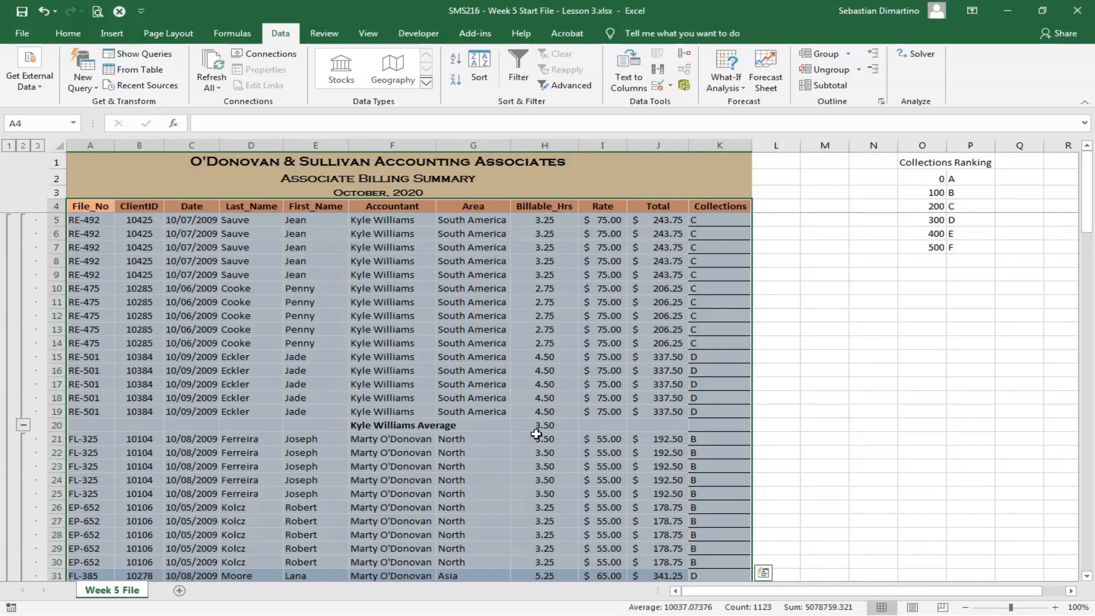
# Review each accountant's average billable hours, collapsing the outline to the accountant averages and finally to the grand average only.
pyautogui.scroll(-3, 537, 434)
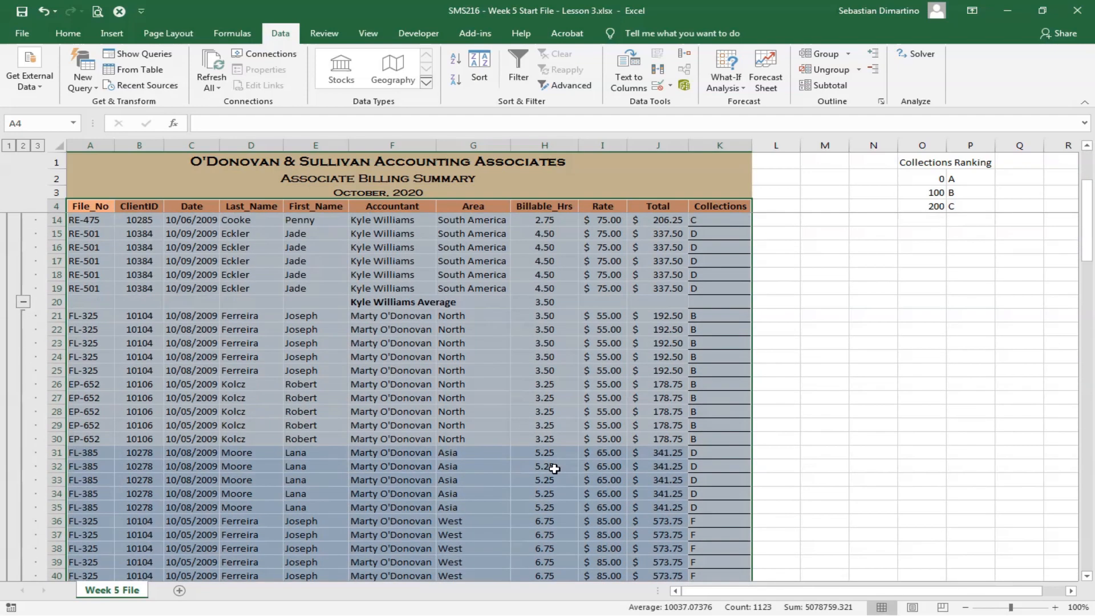
pyautogui.scroll(-2, 465, 494)
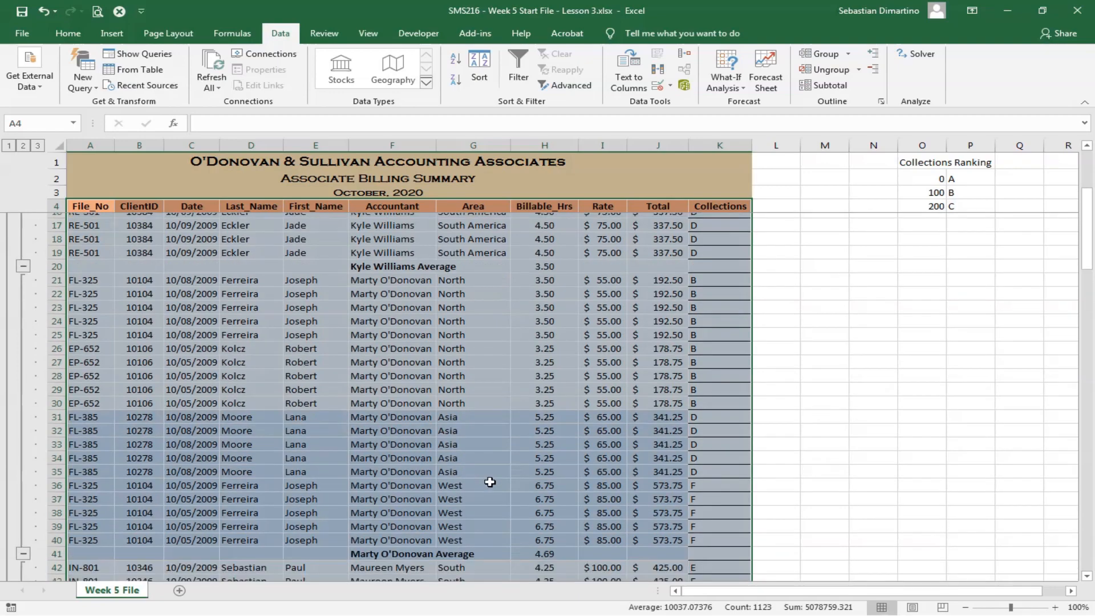
pyautogui.scroll(-3, 468, 482)
pyautogui.scroll(4, 495, 496)
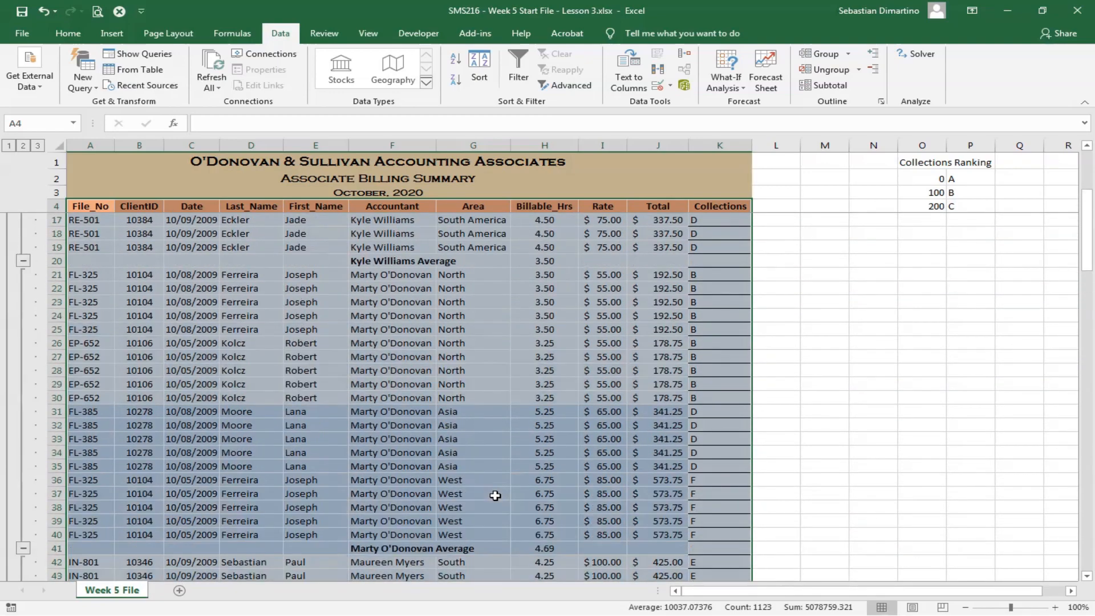
pyautogui.scroll(-1, 498, 527)
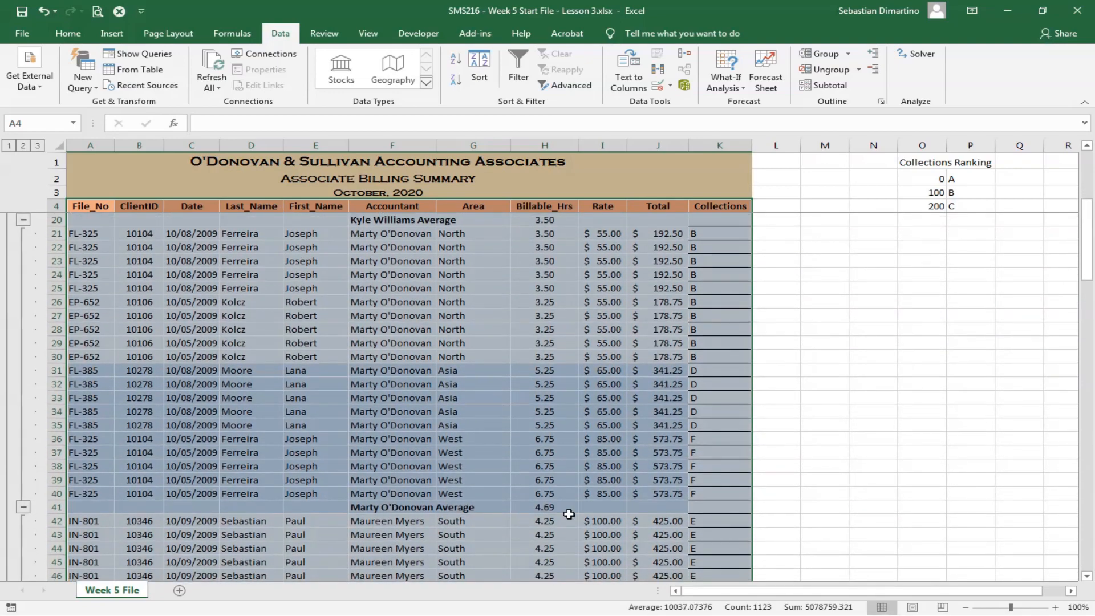
pyautogui.scroll(-6, 570, 514)
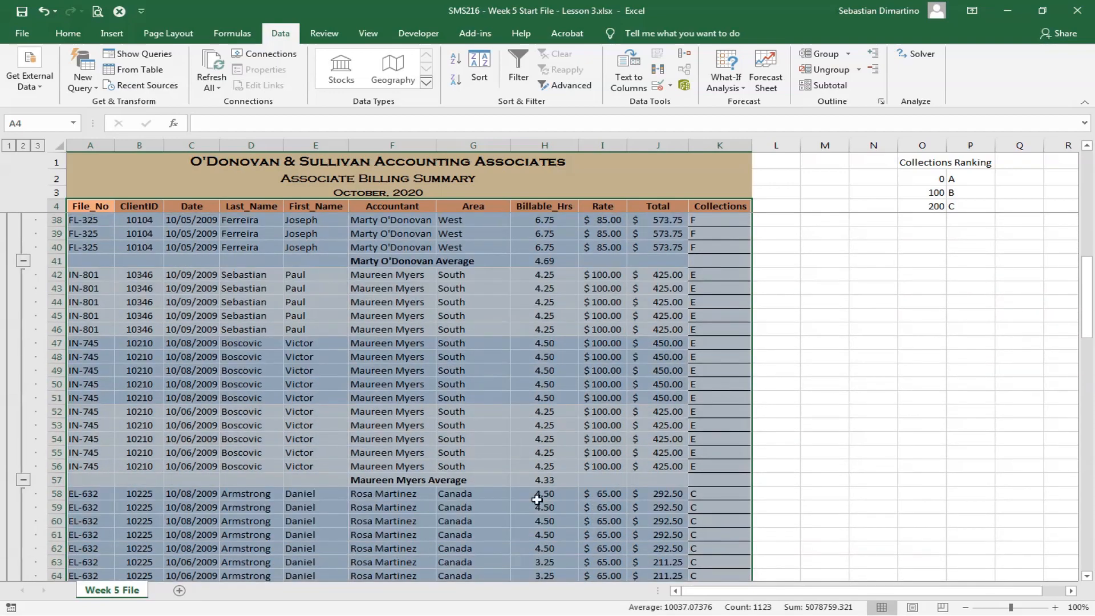
pyautogui.scroll(11, 571, 494)
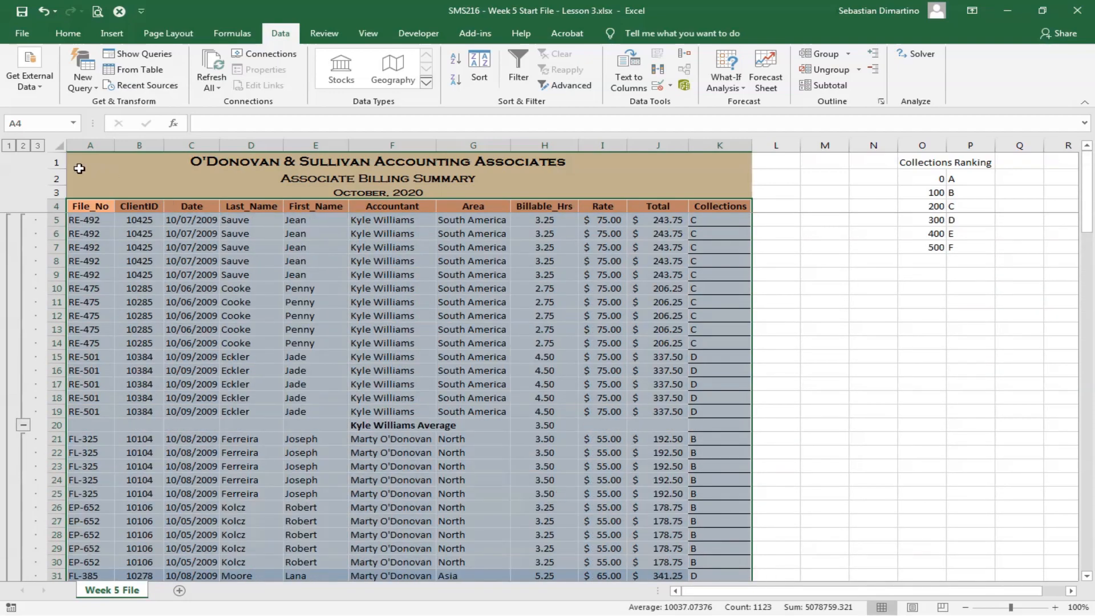
pyautogui.click(23, 145)
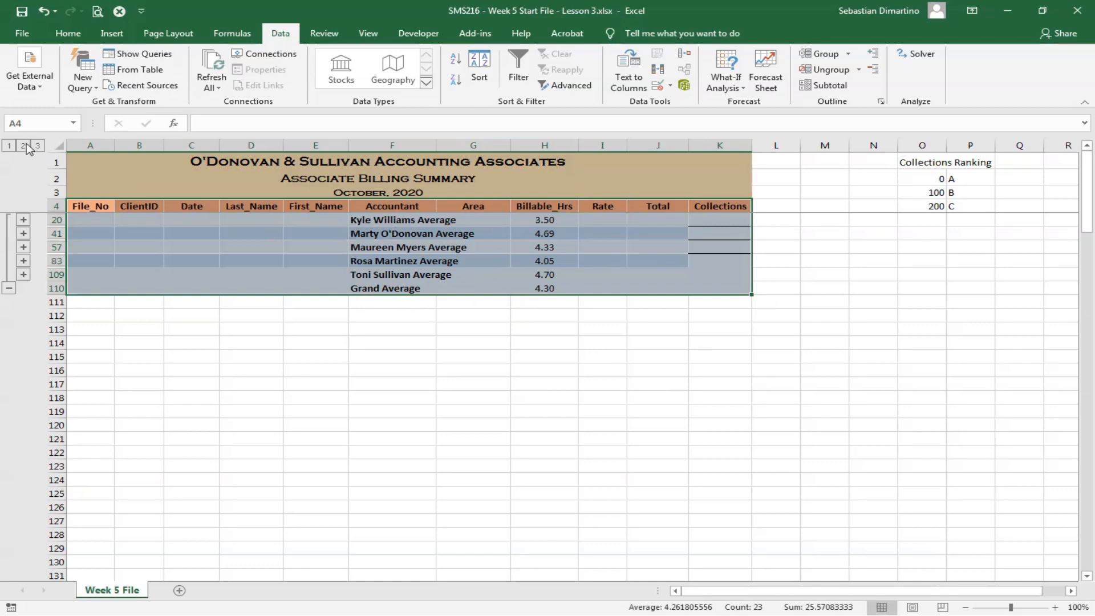
pyautogui.click(8, 146)
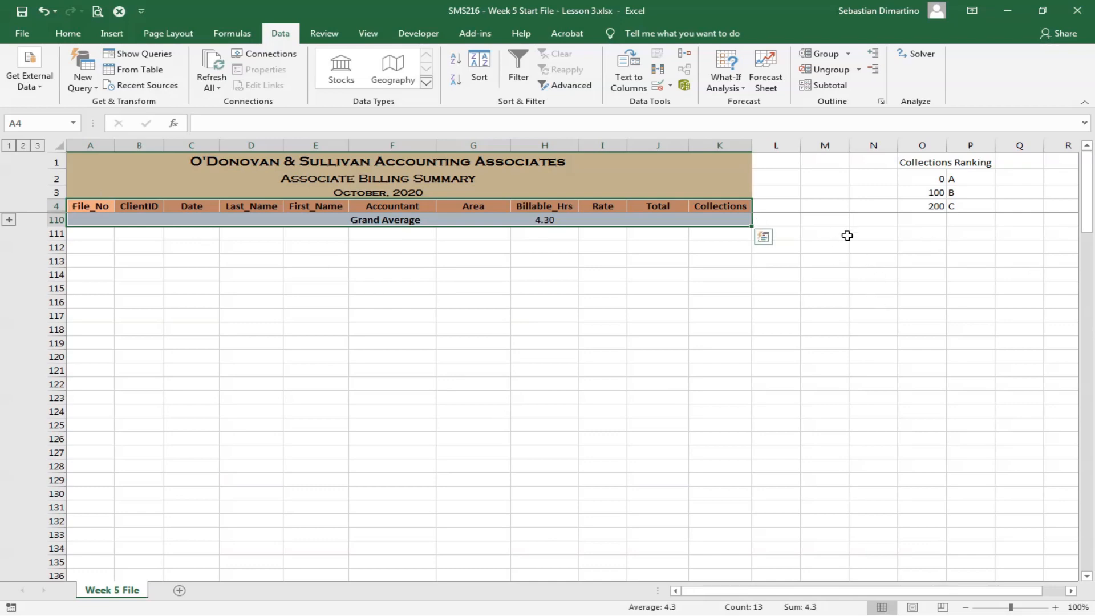
# Select the whole worksheet and remove all average subtotals, accepting the first row as column labels.
pyautogui.click(844, 237)
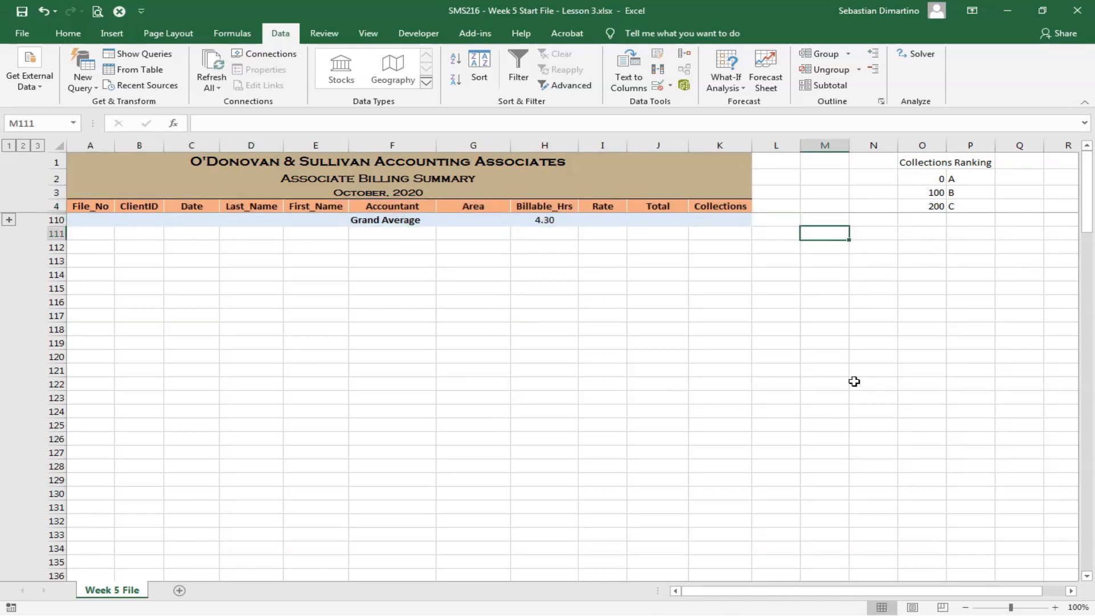
pyautogui.hotkey('ctrl', 'a')
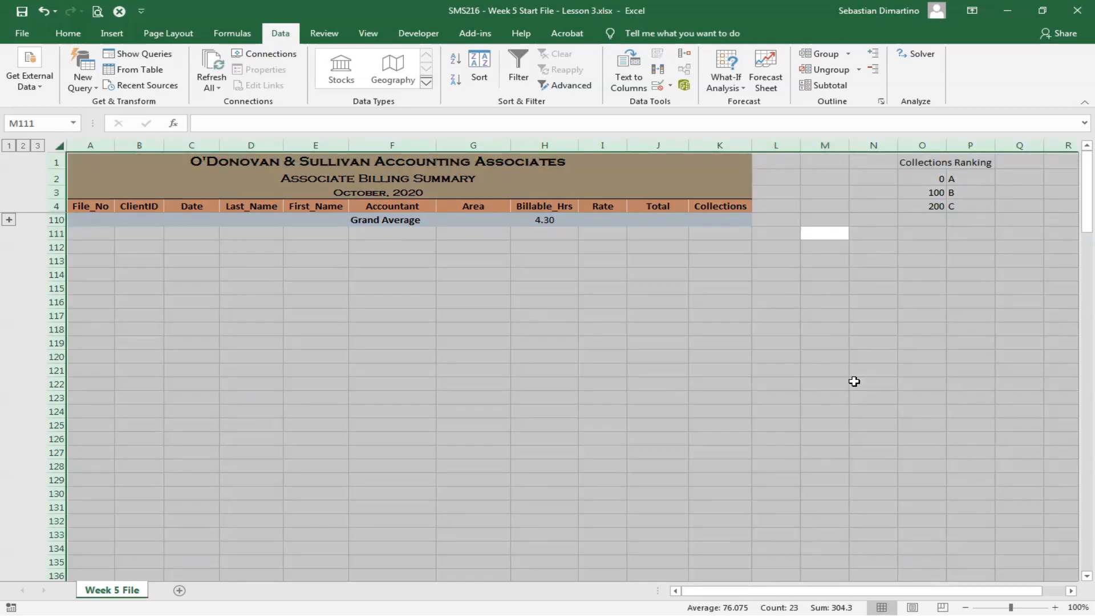
pyautogui.click(820, 87)
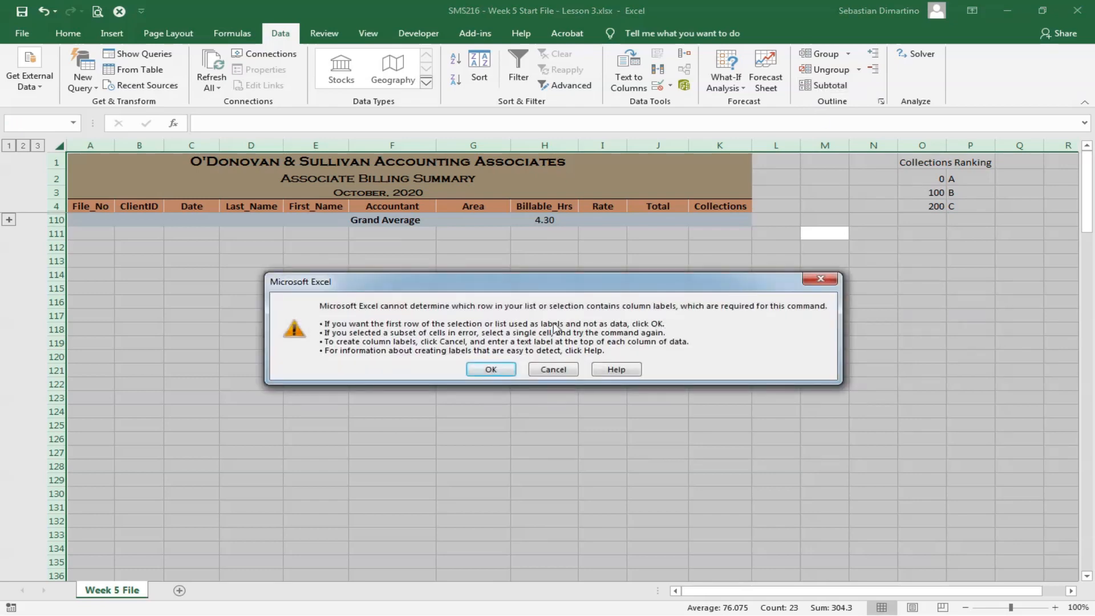
pyautogui.click(492, 369)
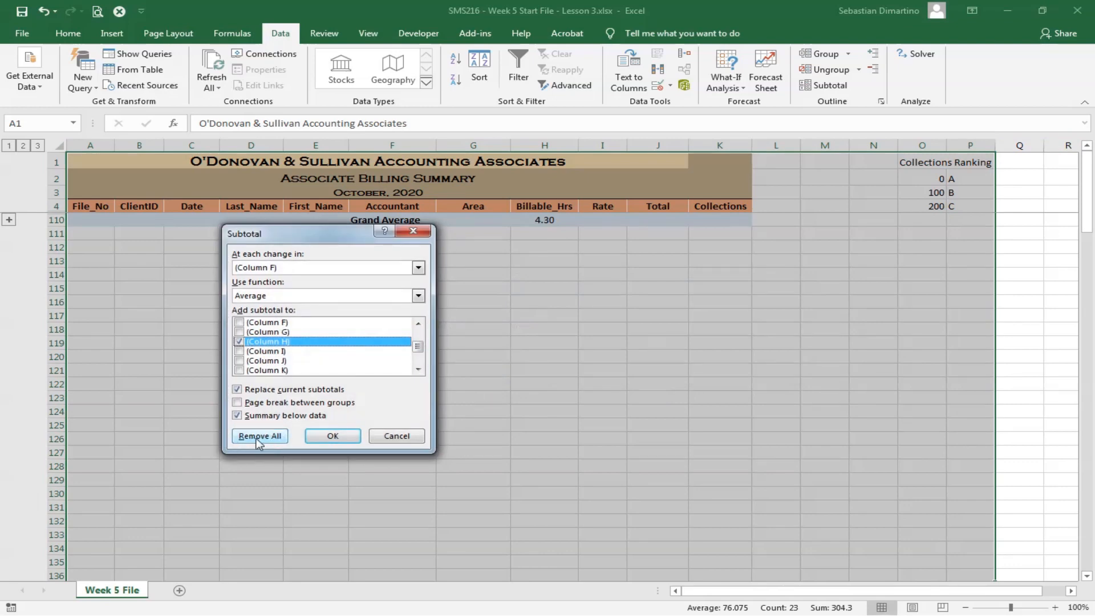
pyautogui.click(259, 437)
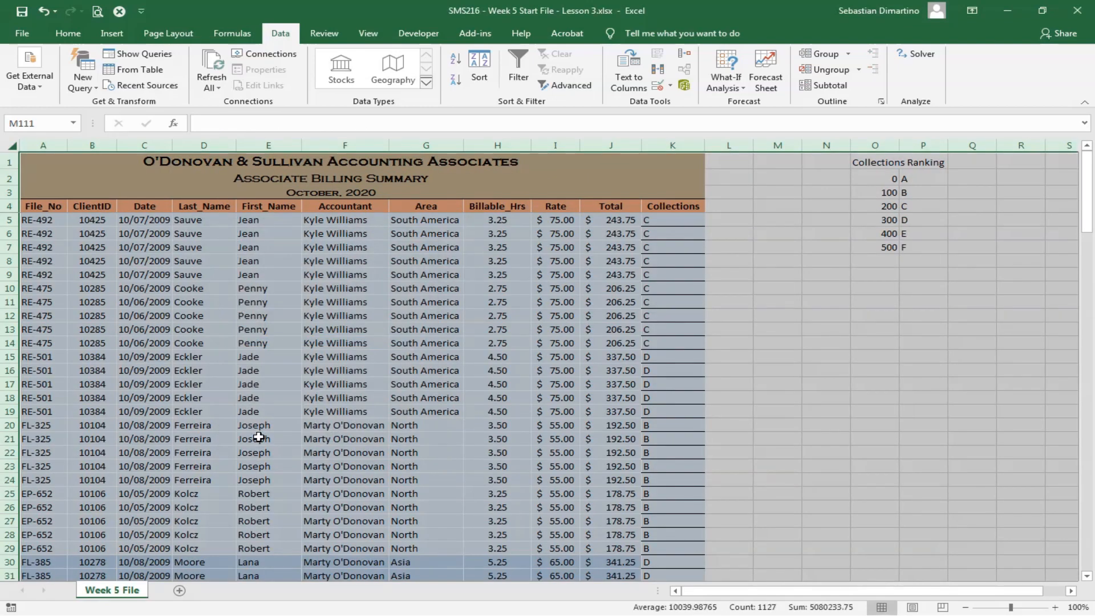
pyautogui.click(774, 316)
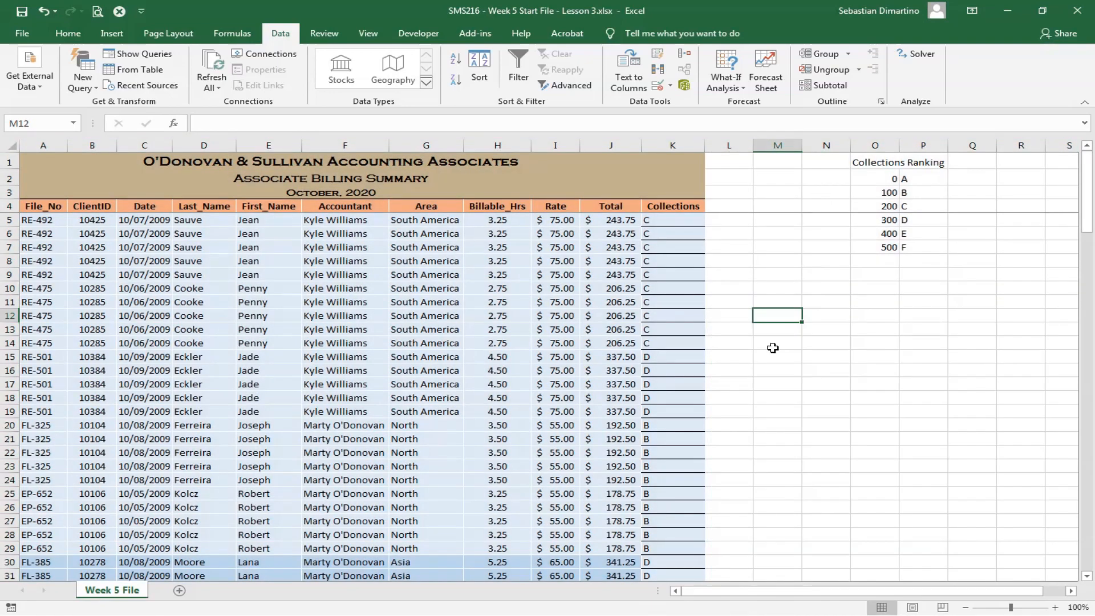
pyautogui.scroll(-4, 773, 348)
pyautogui.scroll(4, 785, 386)
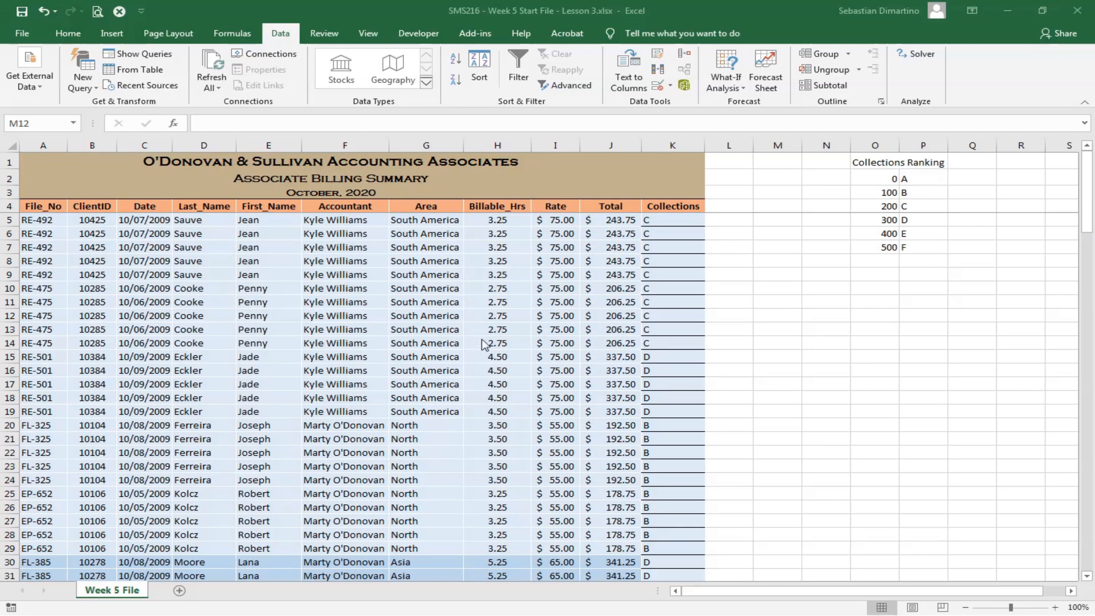
pyautogui.scroll(-7, 447, 359)
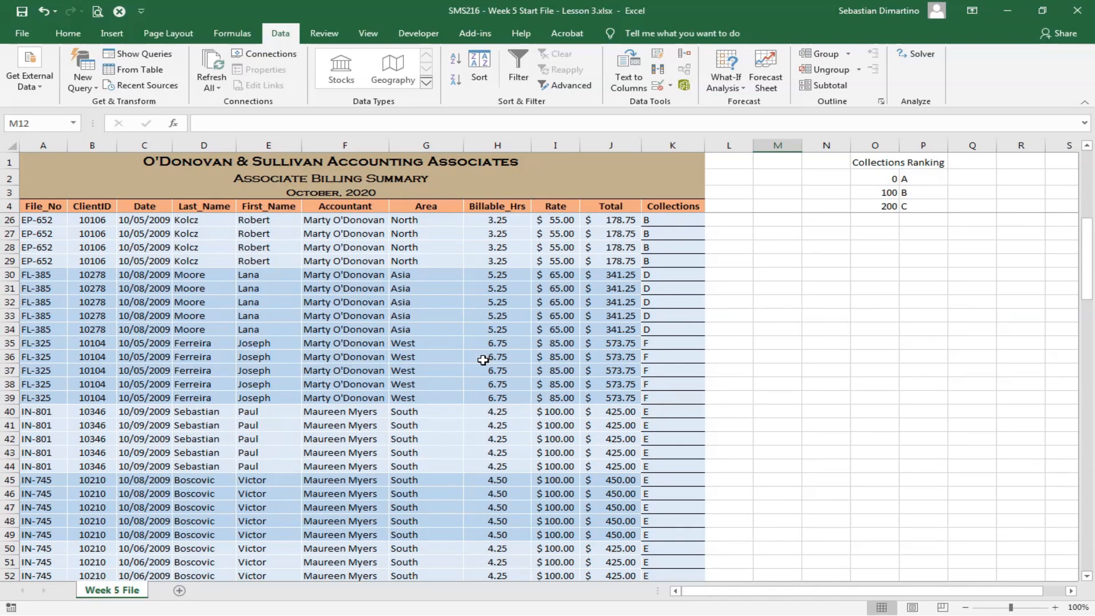
pyautogui.scroll(7, 483, 360)
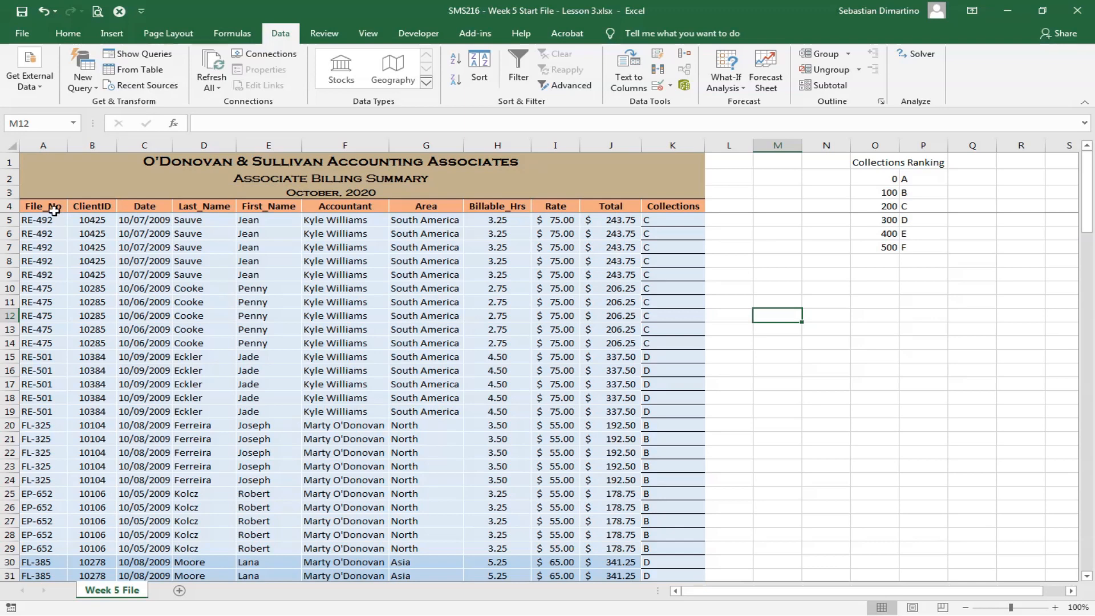
# Create a PivotTable on a new worksheet from the billing table's header row through its last record, A4:K104.
pyautogui.click(51, 208)
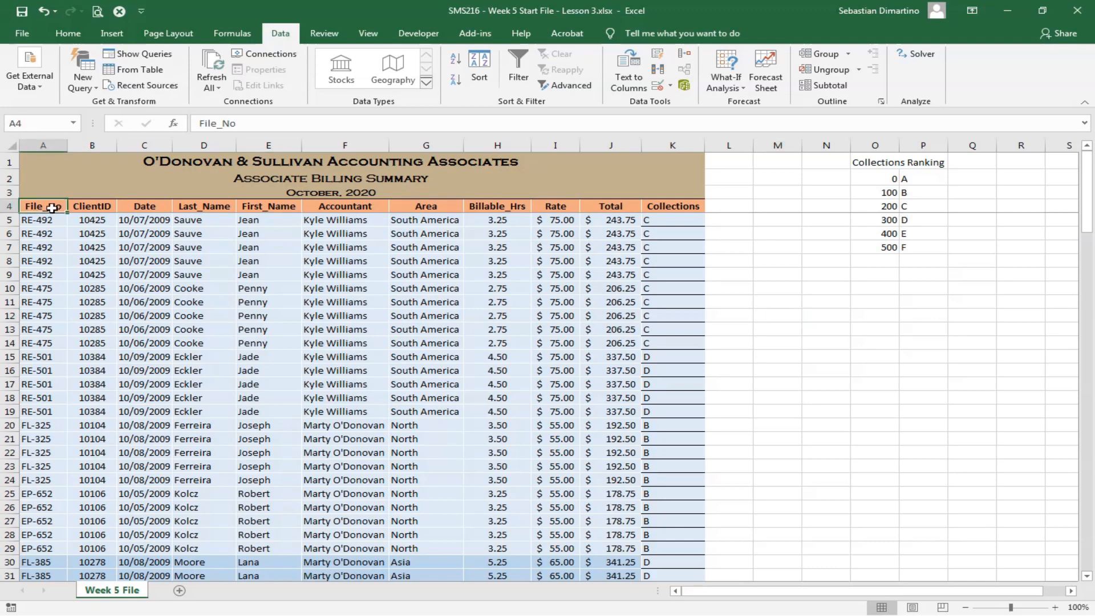
pyautogui.hotkey('ctrl', 'a')
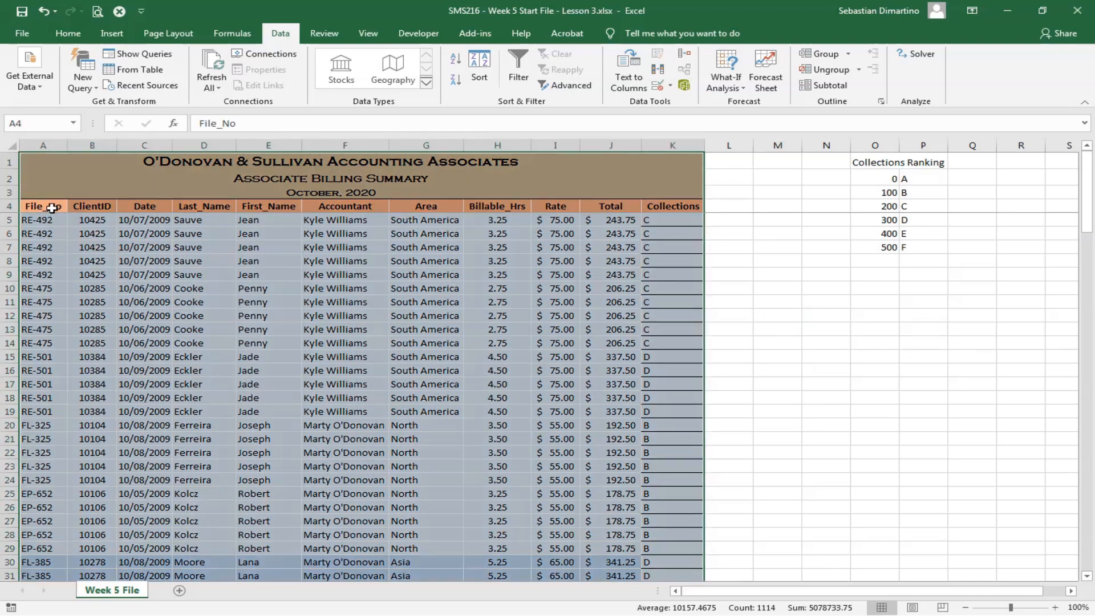
pyautogui.click(52, 204)
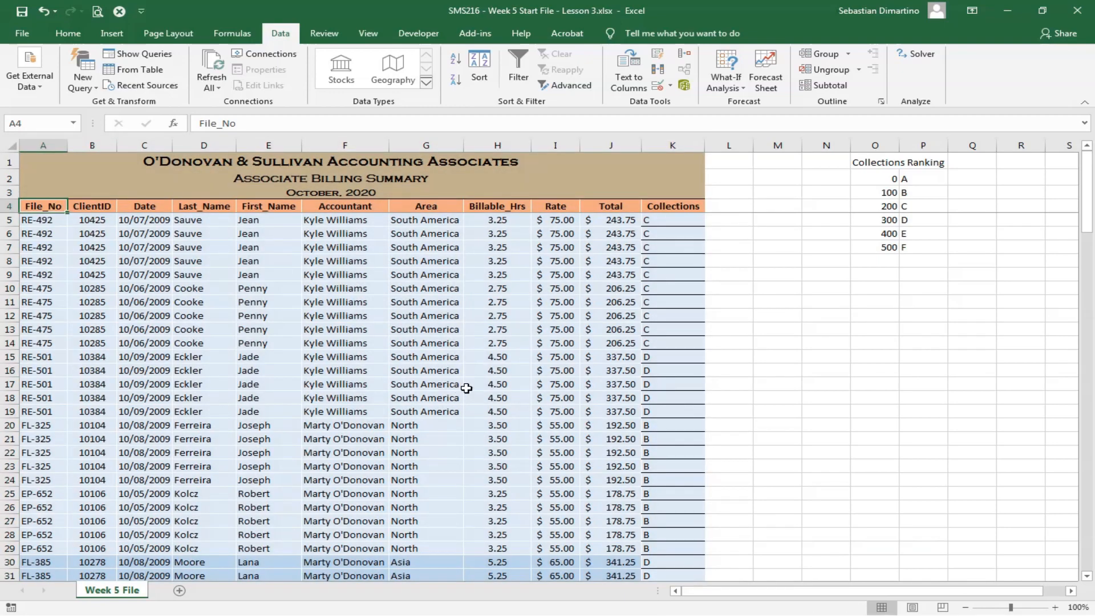
pyautogui.scroll(-5, 606, 404)
pyautogui.scroll(4, 516, 371)
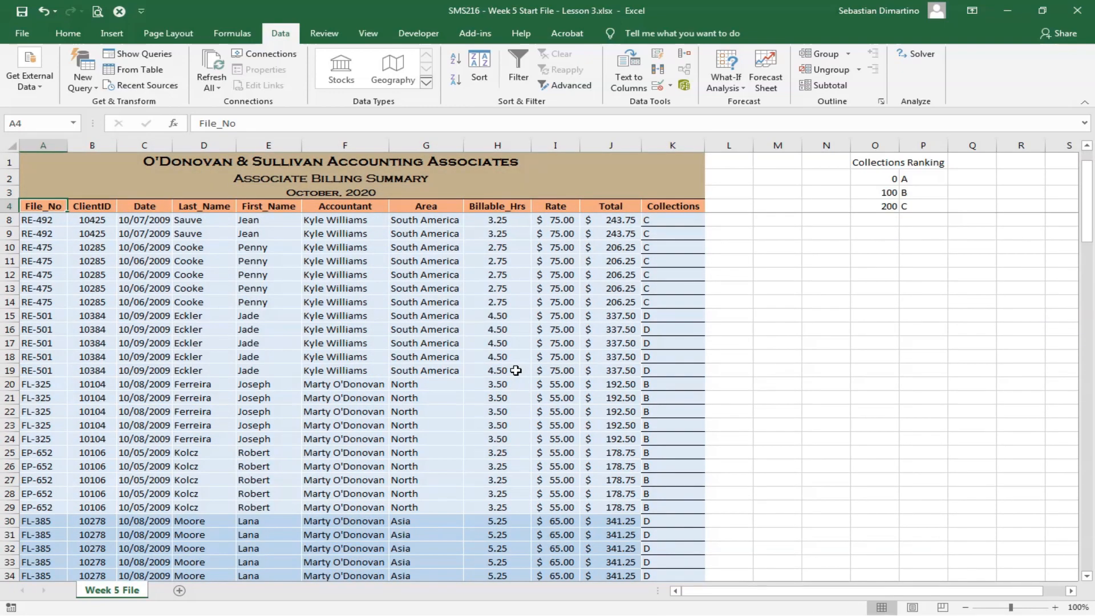
pyautogui.hotkey('ctrl', 'shift', 'End')
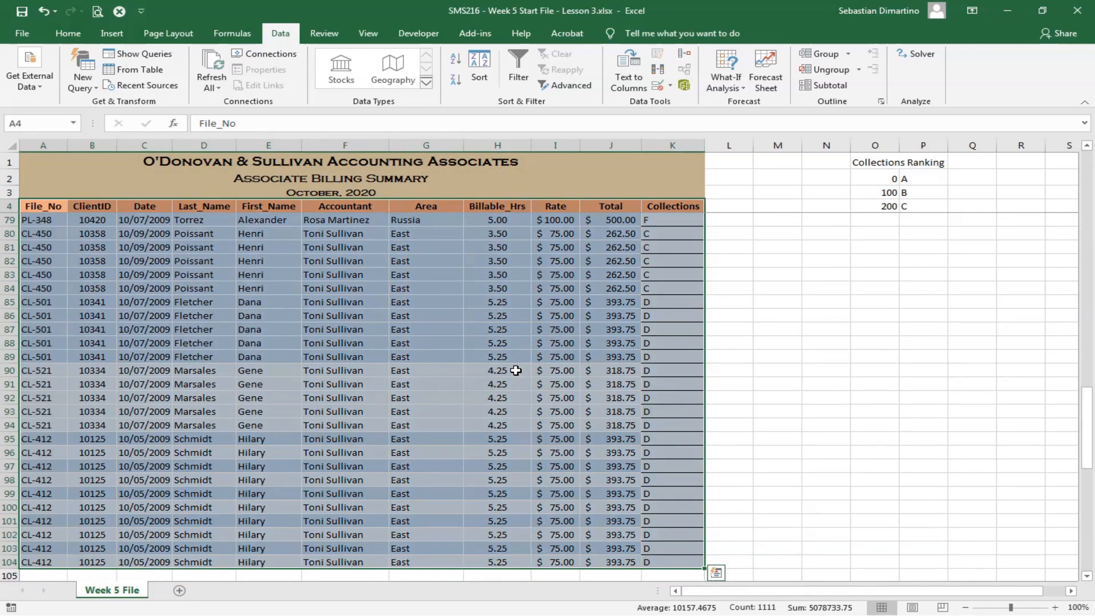
pyautogui.scroll(14, 496, 402)
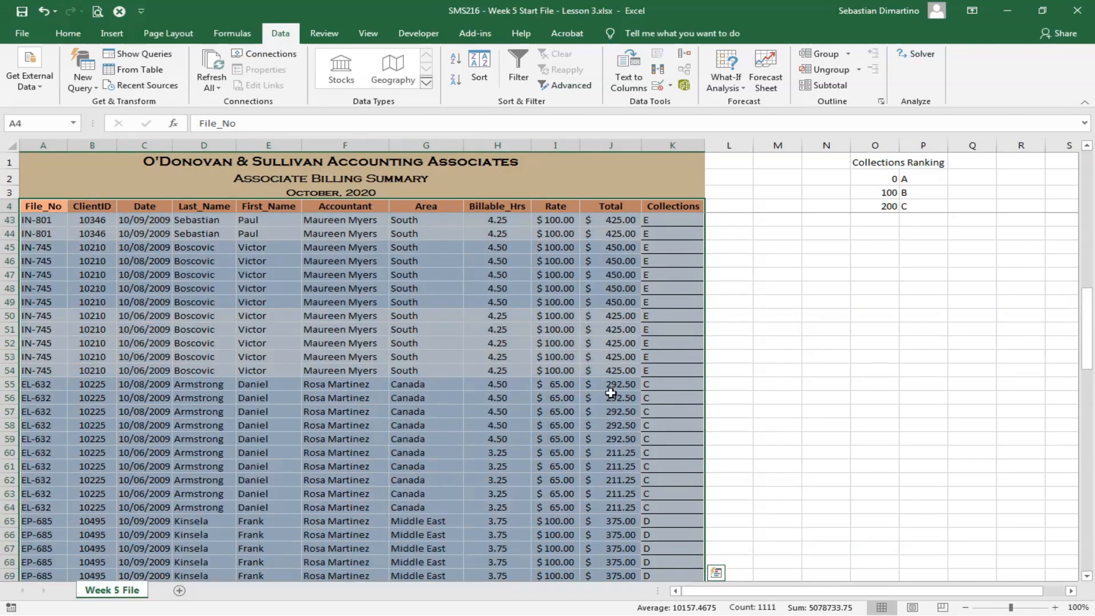
pyautogui.scroll(11, 674, 290)
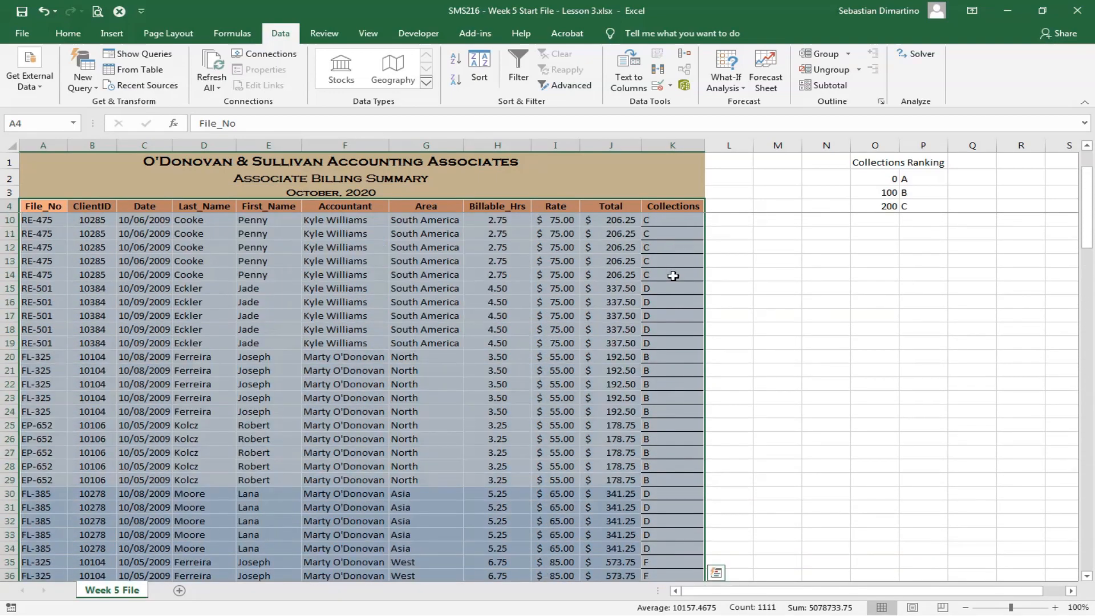
pyautogui.scroll(-8, 519, 391)
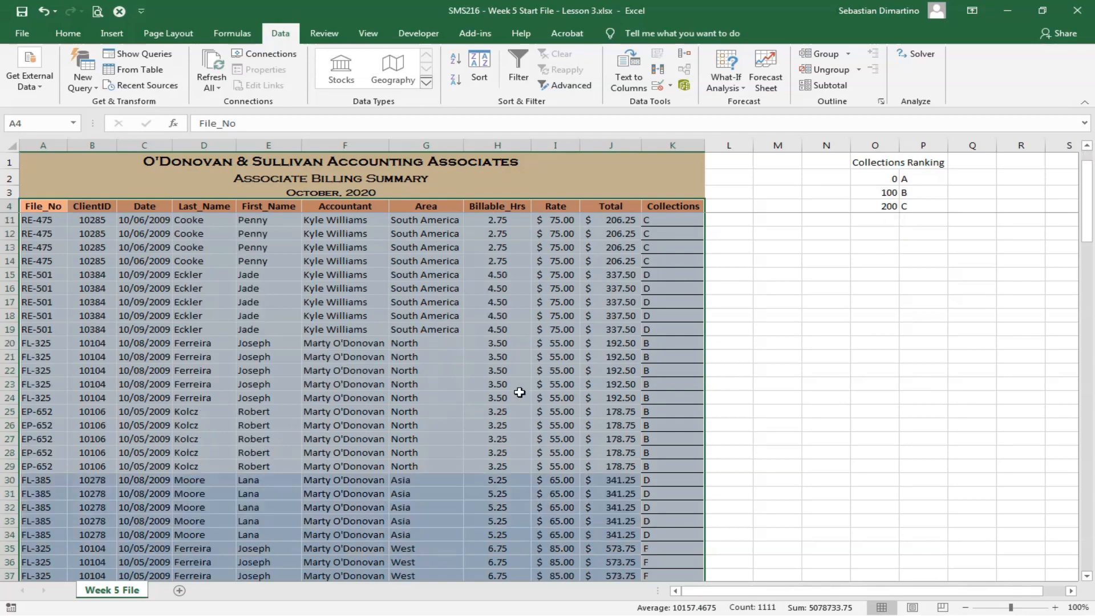
pyautogui.scroll(-17, 519, 392)
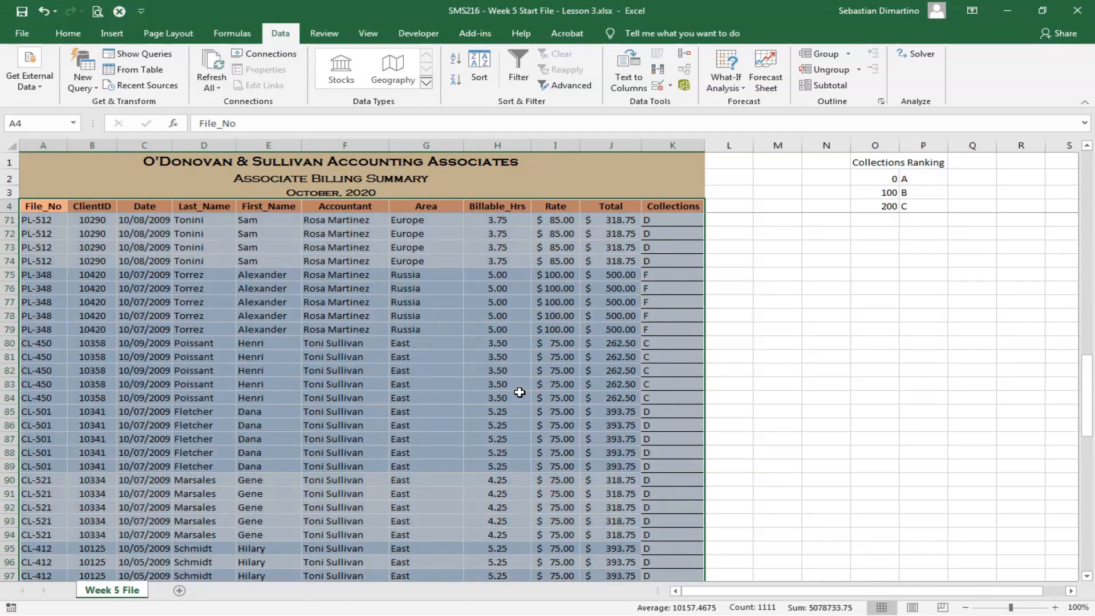
pyautogui.scroll(20, 518, 391)
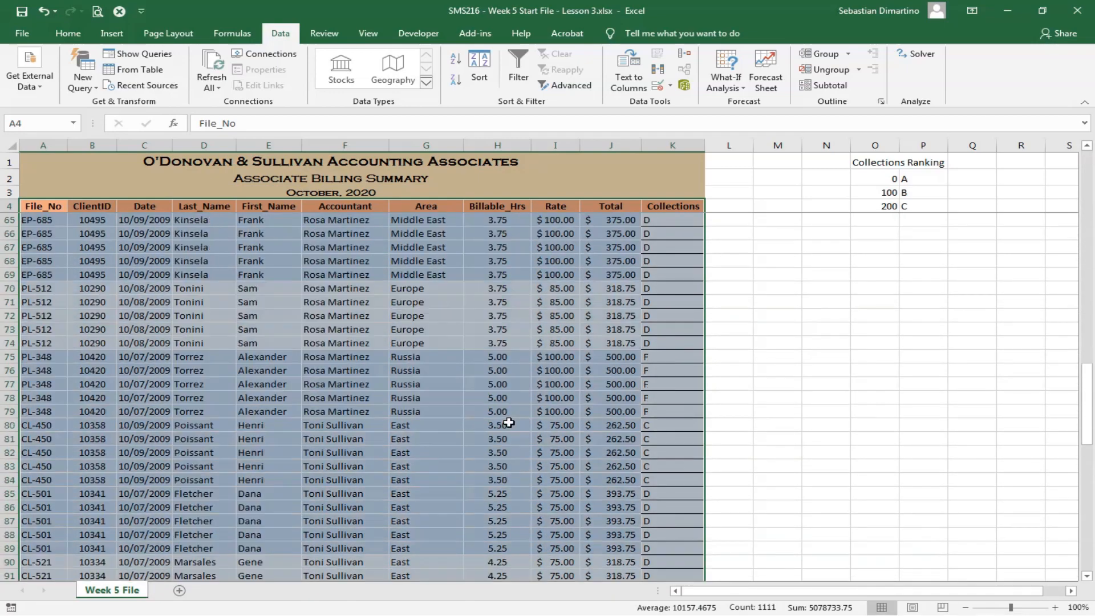
pyautogui.scroll(3, 506, 409)
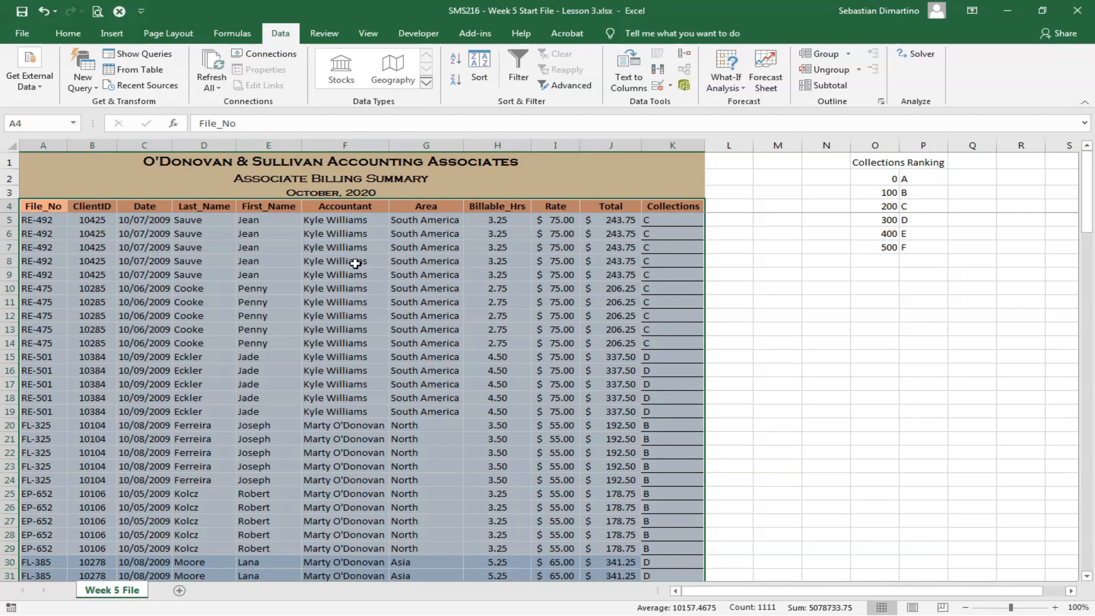
pyautogui.click(112, 34)
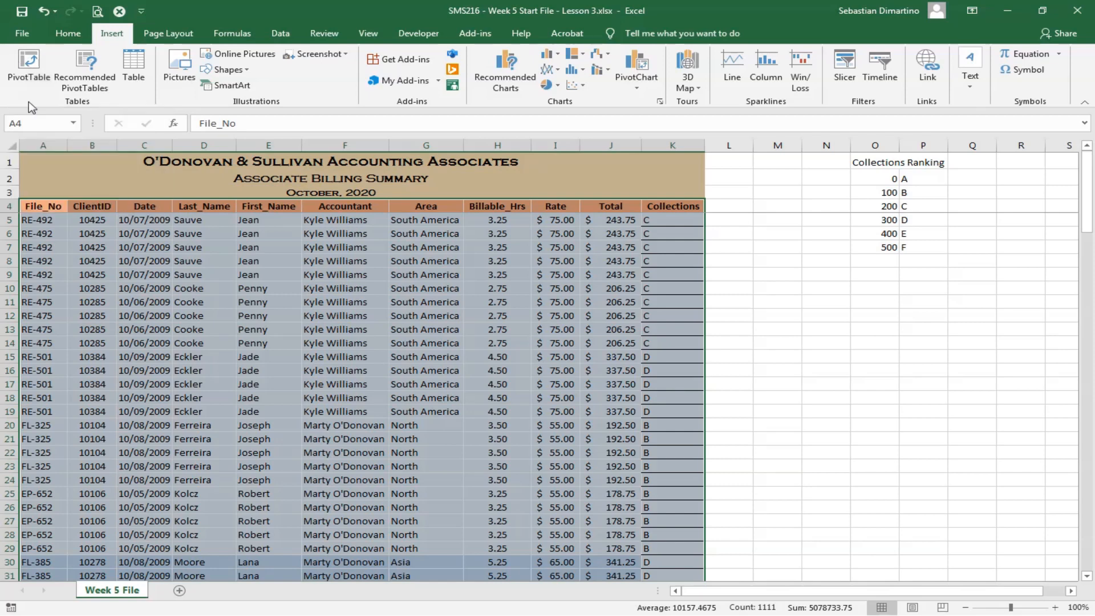
pyautogui.click(38, 62)
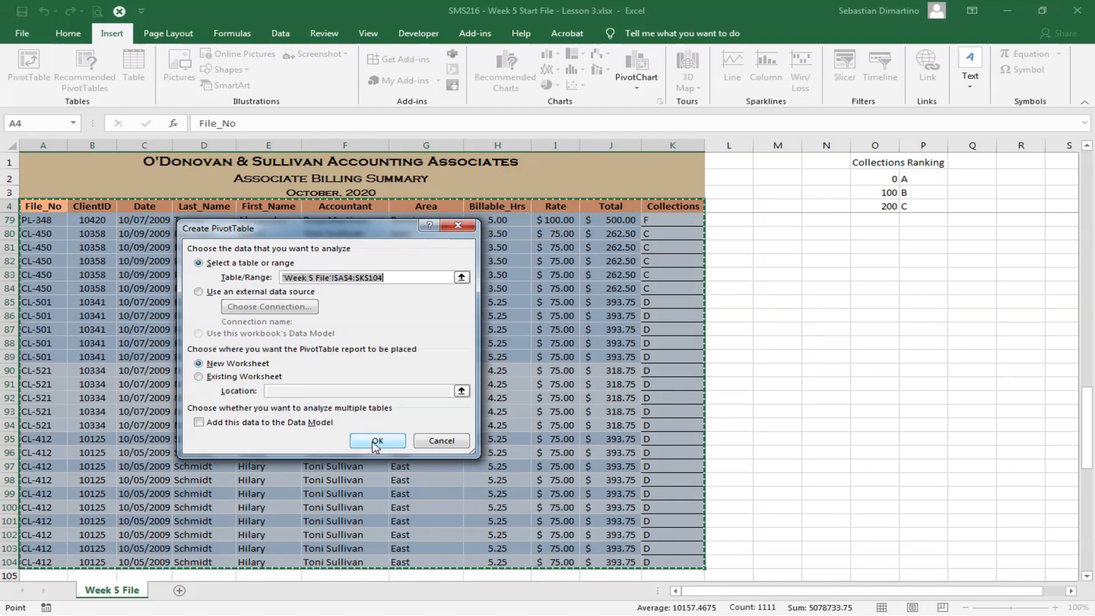
pyautogui.click(373, 442)
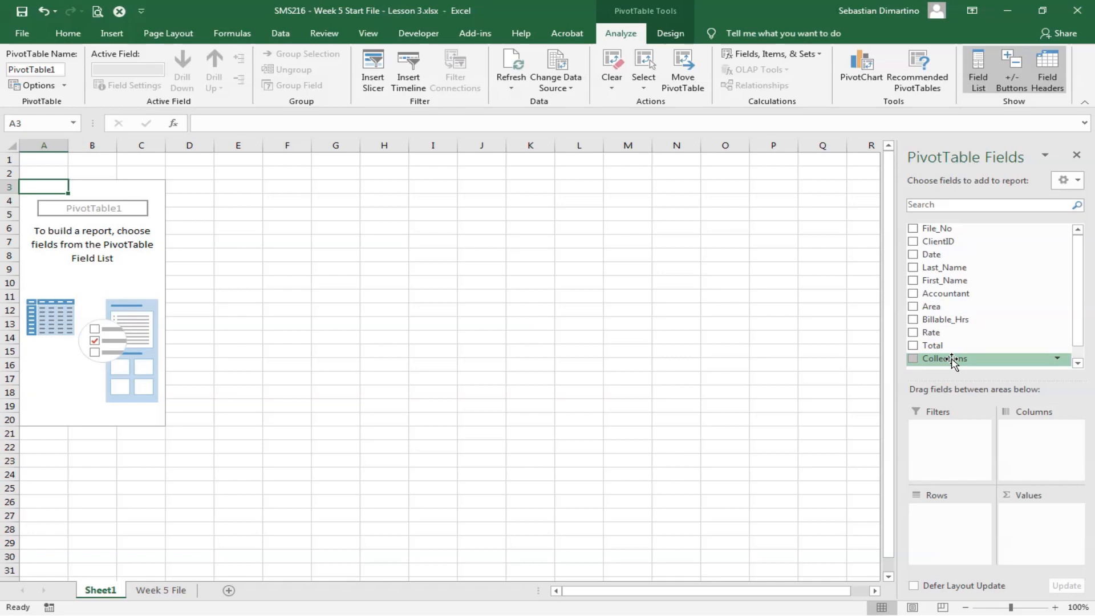
# Summarize the sum of Total by Collections ranking in rows, and clear both fields from the PivotTable.
pyautogui.moveTo(951, 360); pyautogui.dragTo(944, 530)
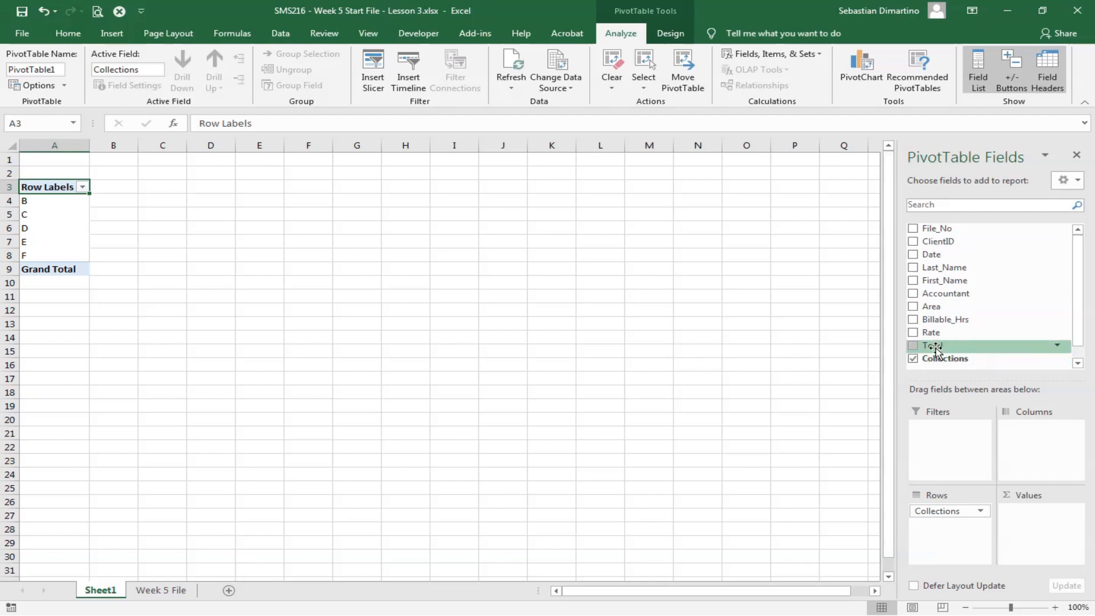
pyautogui.moveTo(936, 349); pyautogui.dragTo(1046, 542)
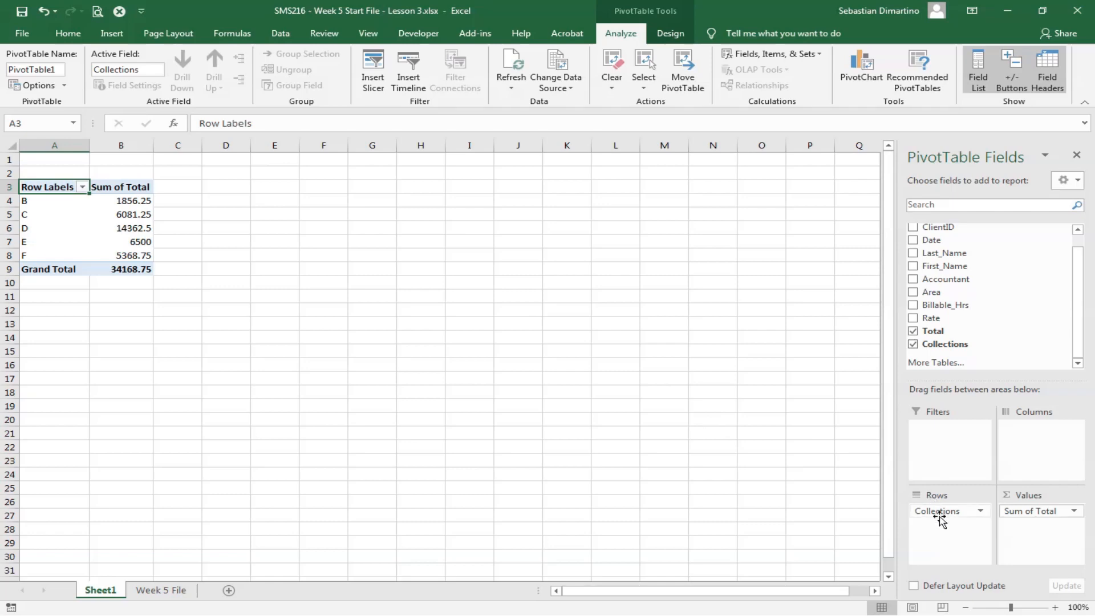
pyautogui.moveTo(949, 511); pyautogui.dragTo(720, 499)
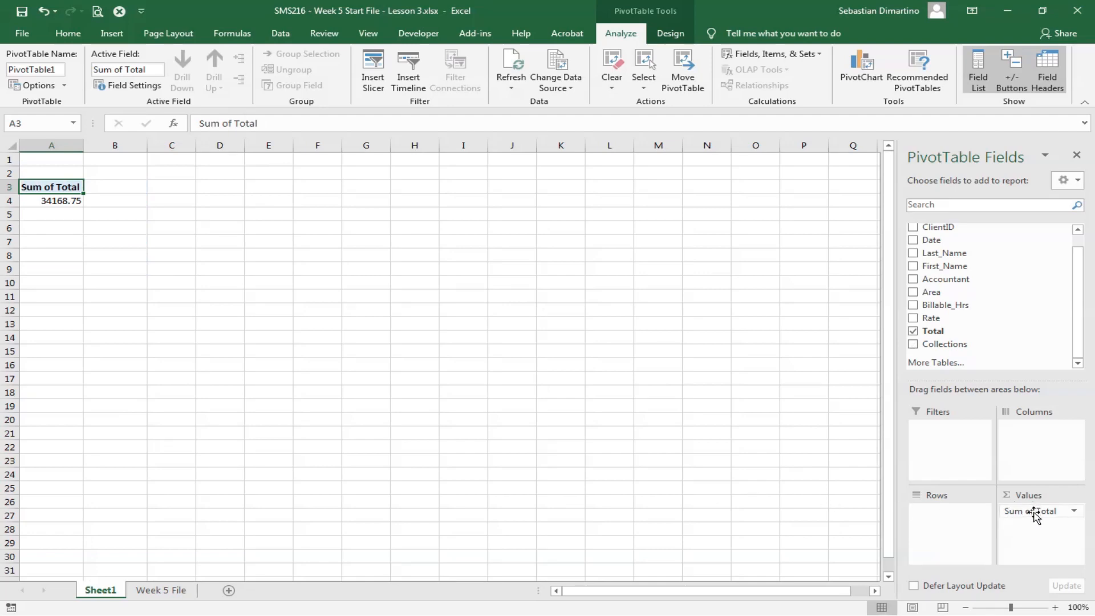
pyautogui.moveTo(1036, 516); pyautogui.dragTo(575, 437)
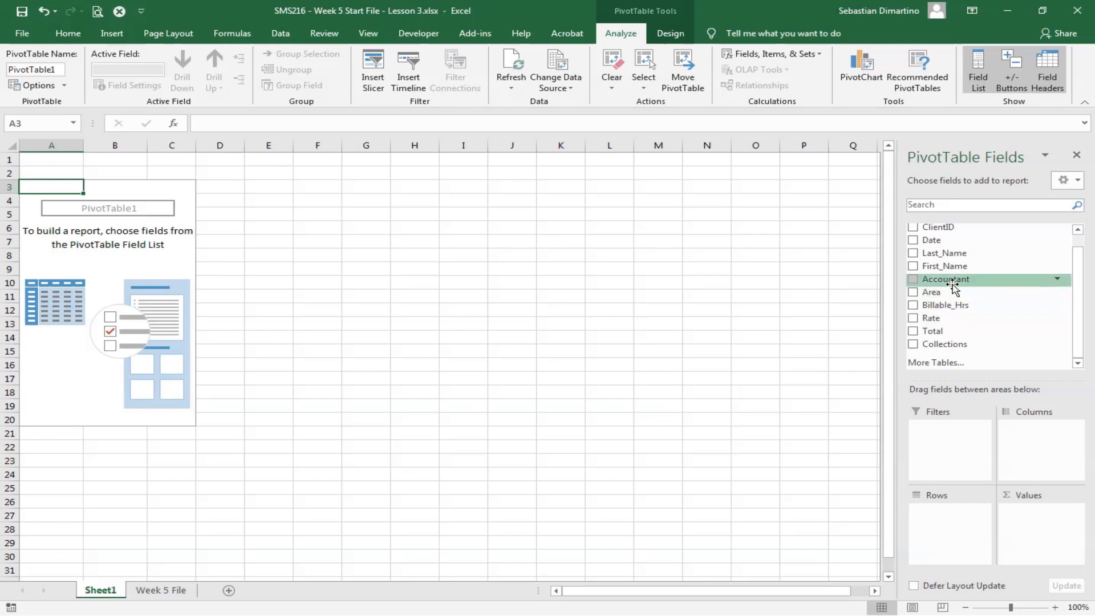
# Summarize Billable_Hrs by Average for each Accountant in rows, and clear both fields from the PivotTable.
pyautogui.moveTo(954, 284); pyautogui.dragTo(947, 520)
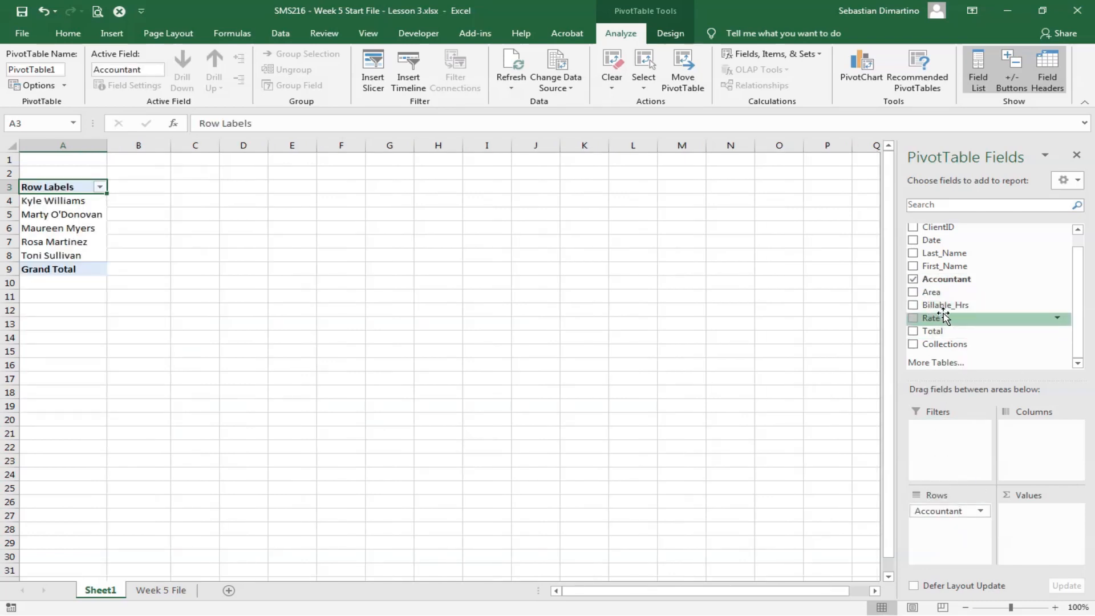
pyautogui.moveTo(944, 307); pyautogui.dragTo(1037, 532)
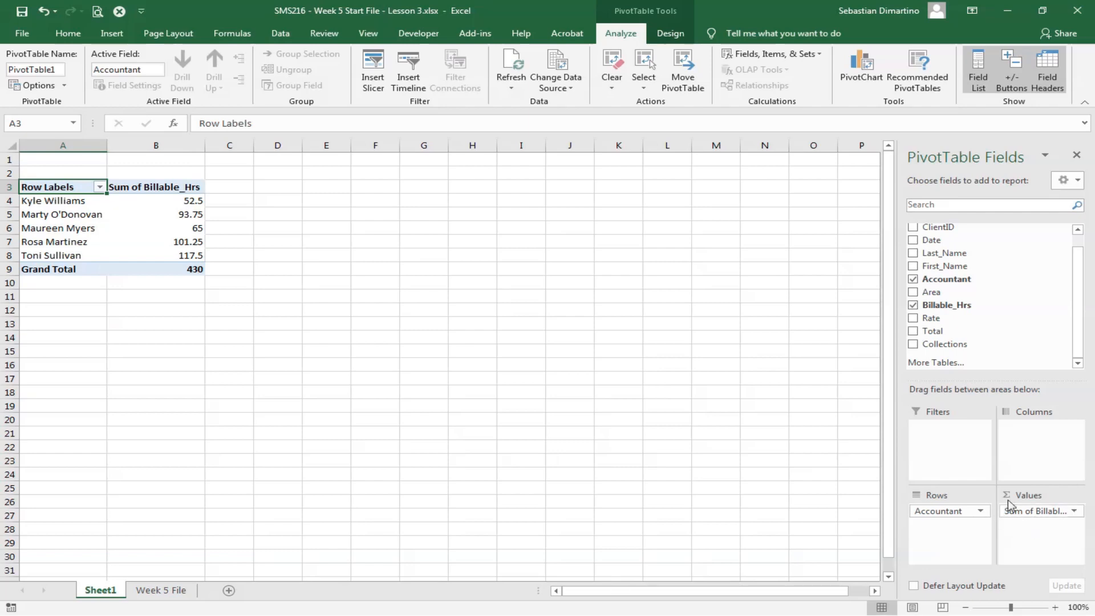
pyautogui.click(1075, 512)
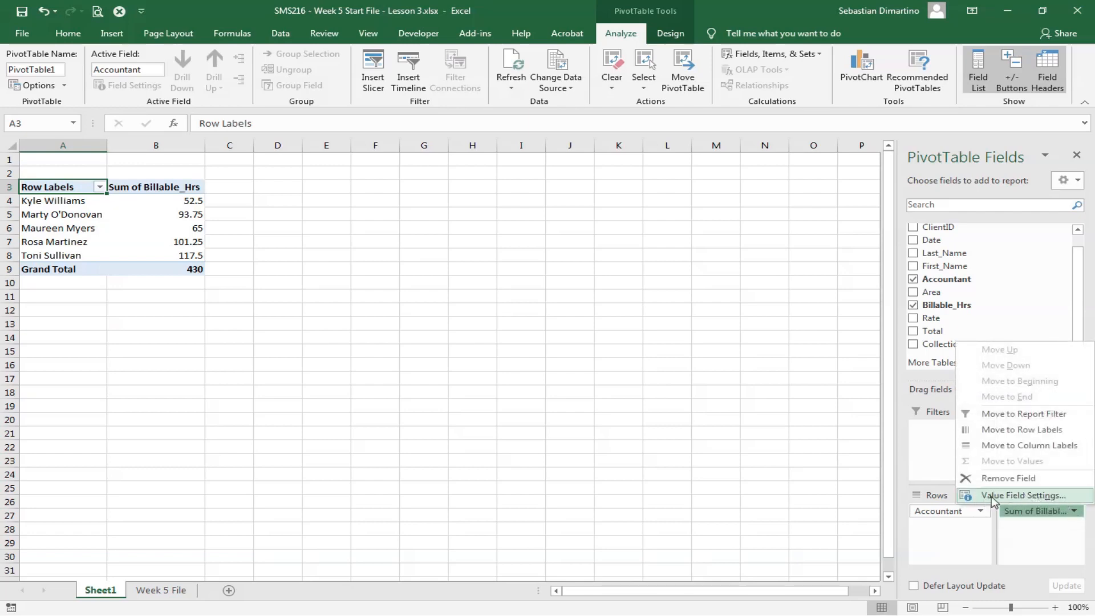
pyautogui.click(1050, 496)
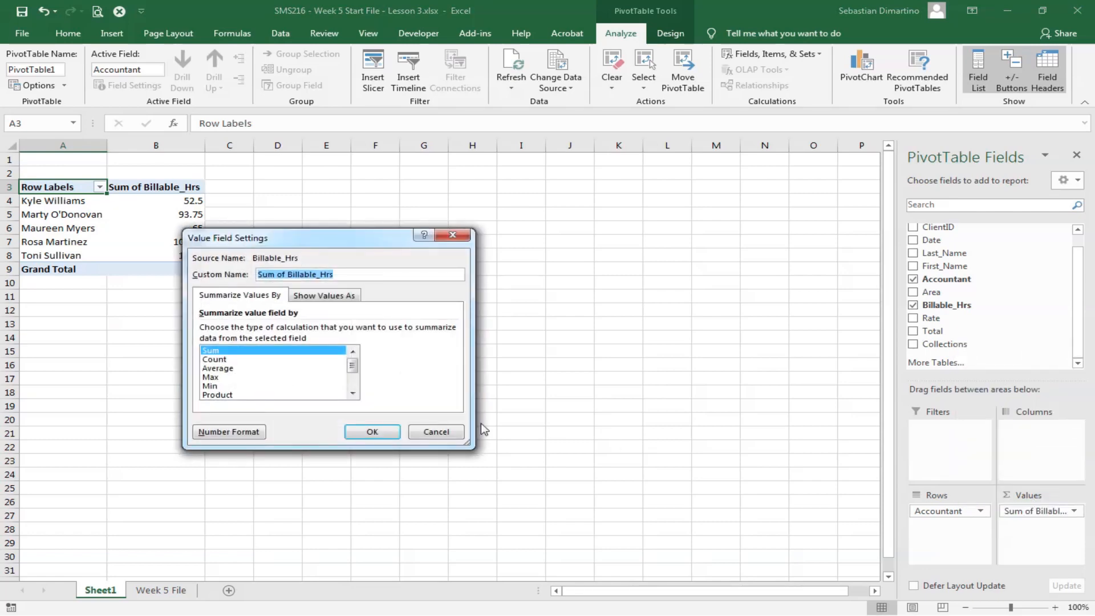
pyautogui.click(234, 368)
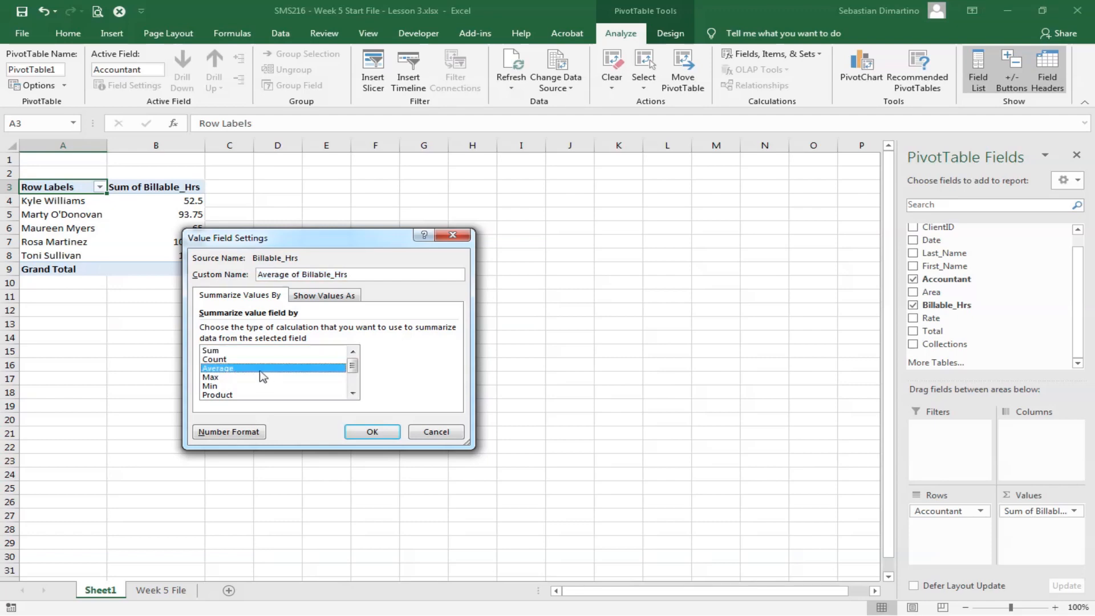
pyautogui.click(376, 432)
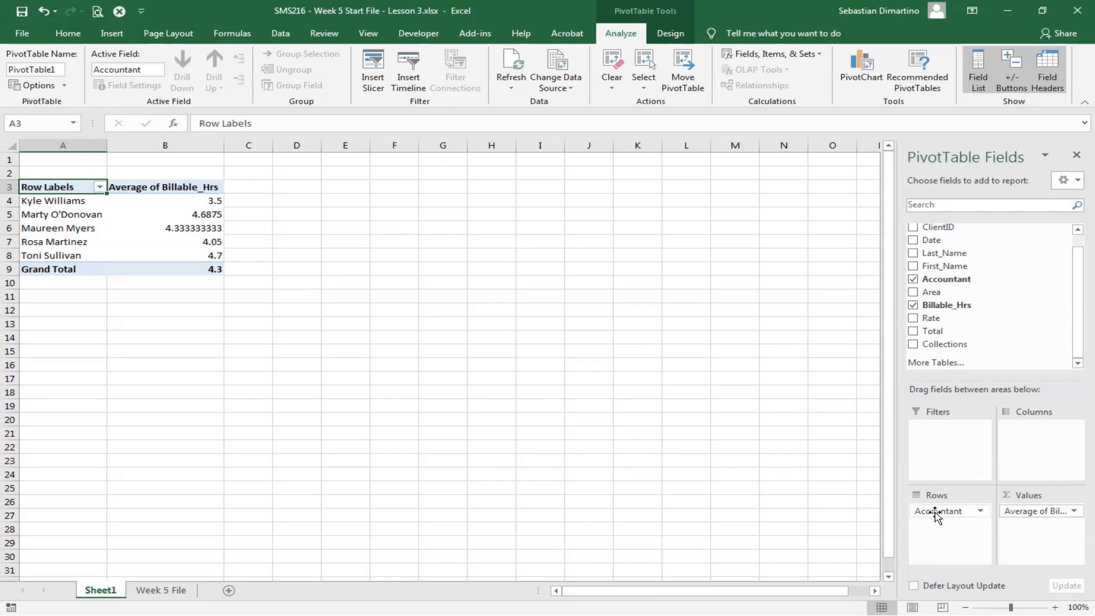
pyautogui.moveTo(936, 511); pyautogui.dragTo(650, 474)
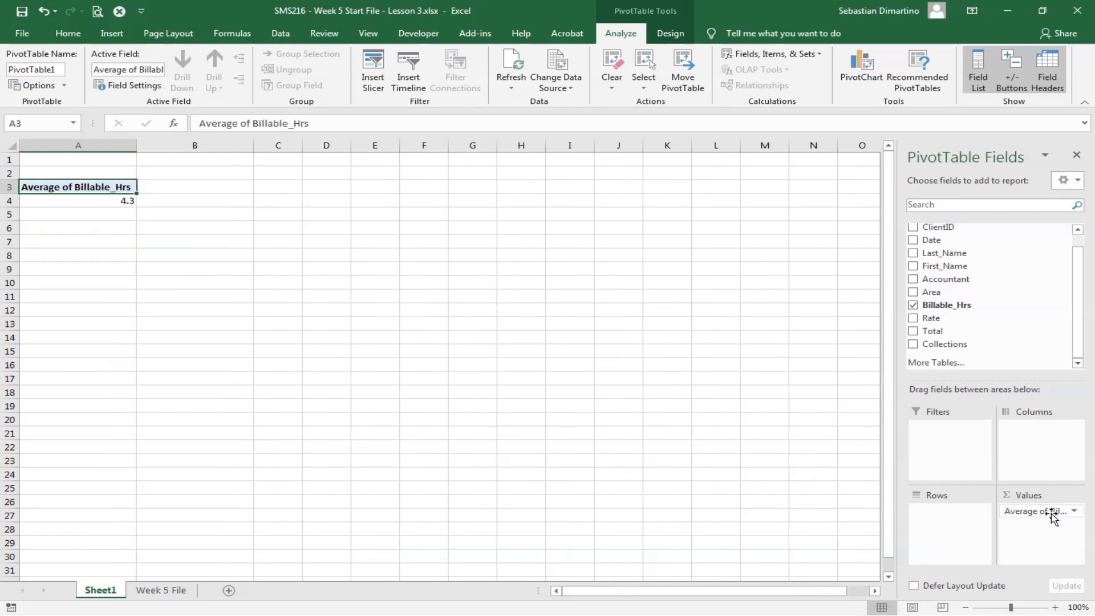
pyautogui.moveTo(1052, 516); pyautogui.dragTo(435, 401)
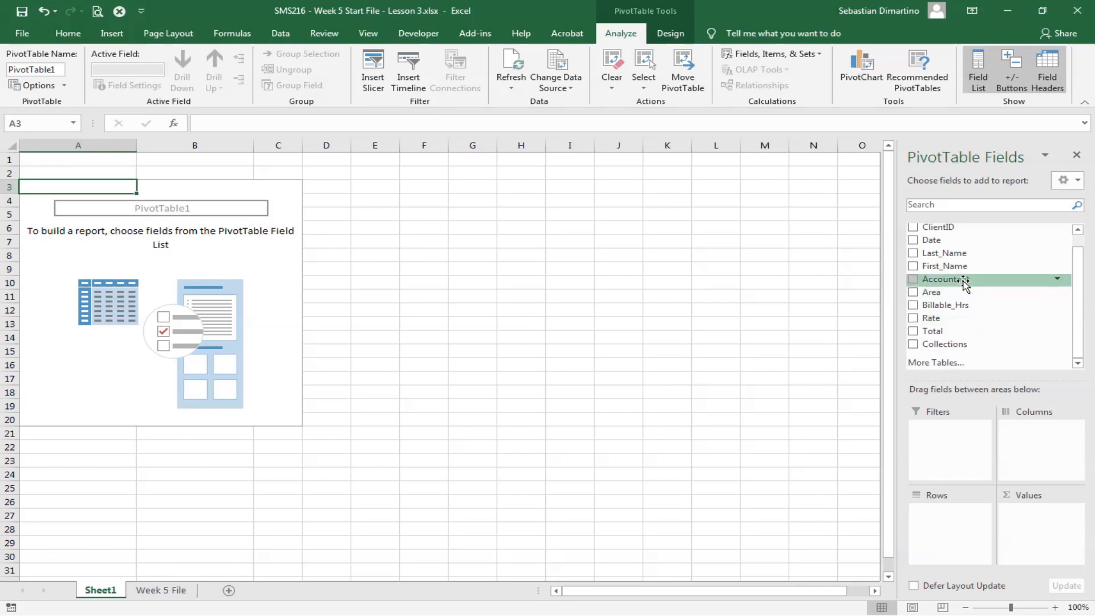
# Lay out the PivotTable with Accountant as the filter, Area as columns, Collections as rows and the sum of Total as values.
pyautogui.moveTo(963, 281); pyautogui.dragTo(945, 443)
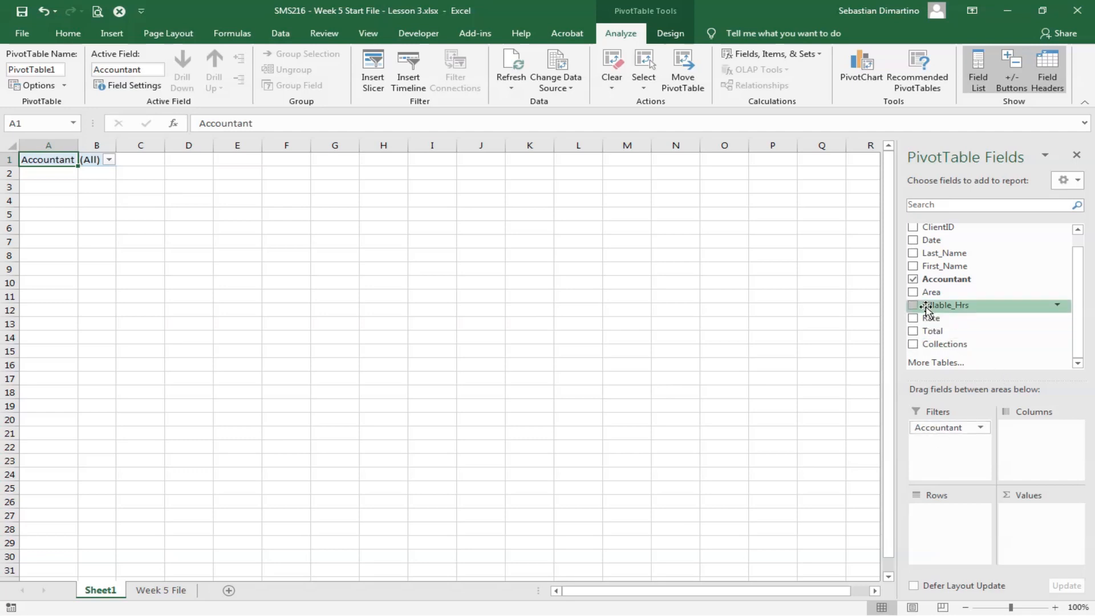
pyautogui.moveTo(924, 294); pyautogui.dragTo(1035, 446)
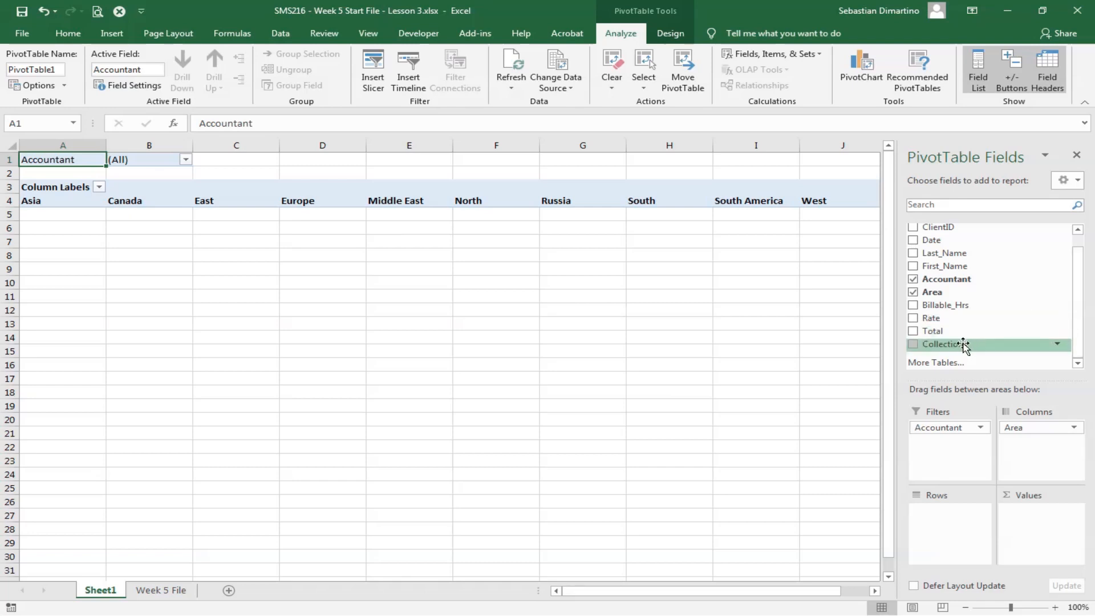
pyautogui.moveTo(967, 344); pyautogui.dragTo(940, 523)
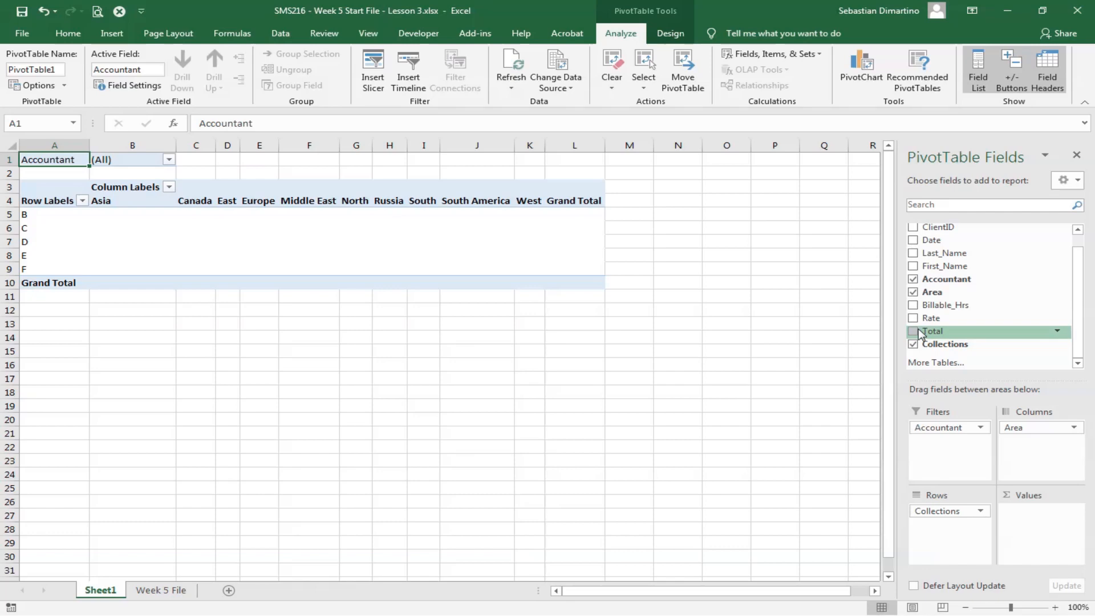
pyautogui.moveTo(919, 333); pyautogui.dragTo(1036, 535)
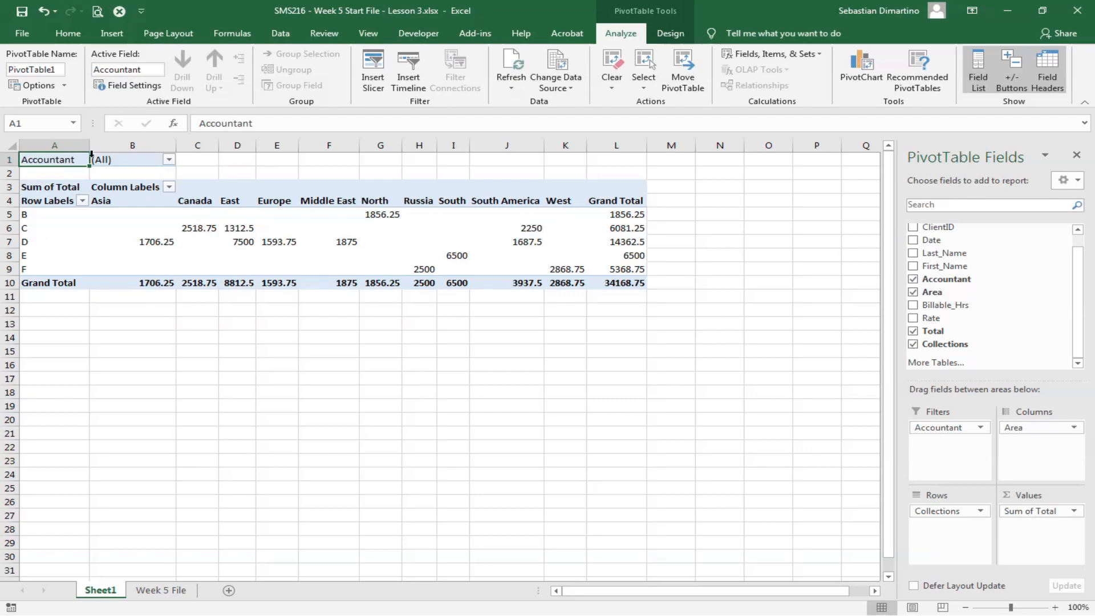
# Filter the PivotTable report to only the first accountant in the list.
pyautogui.click(168, 161)
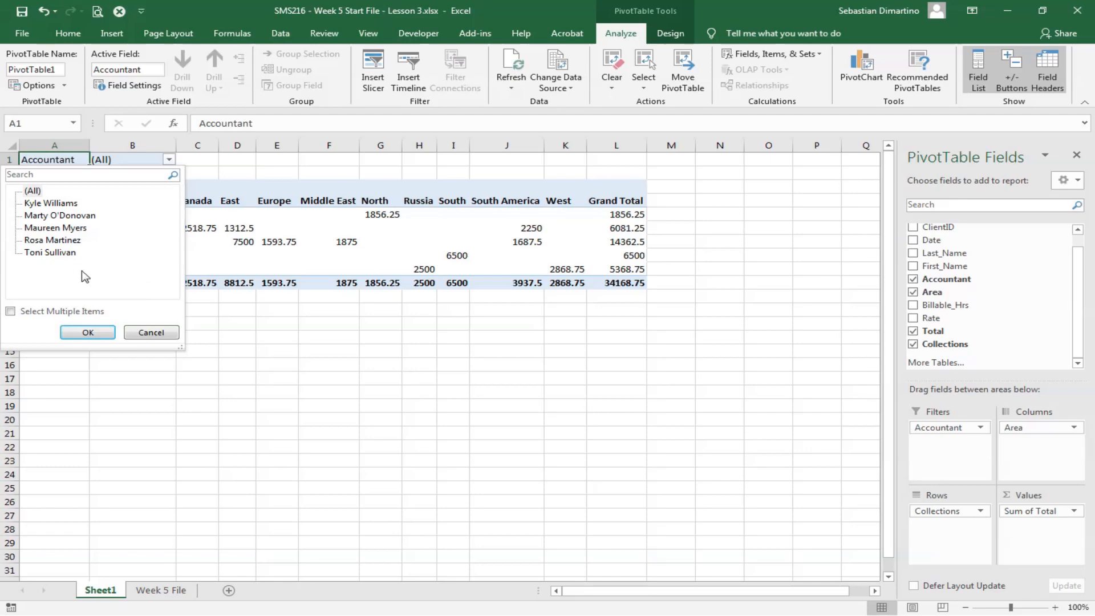
pyautogui.click(52, 203)
pyautogui.click(91, 332)
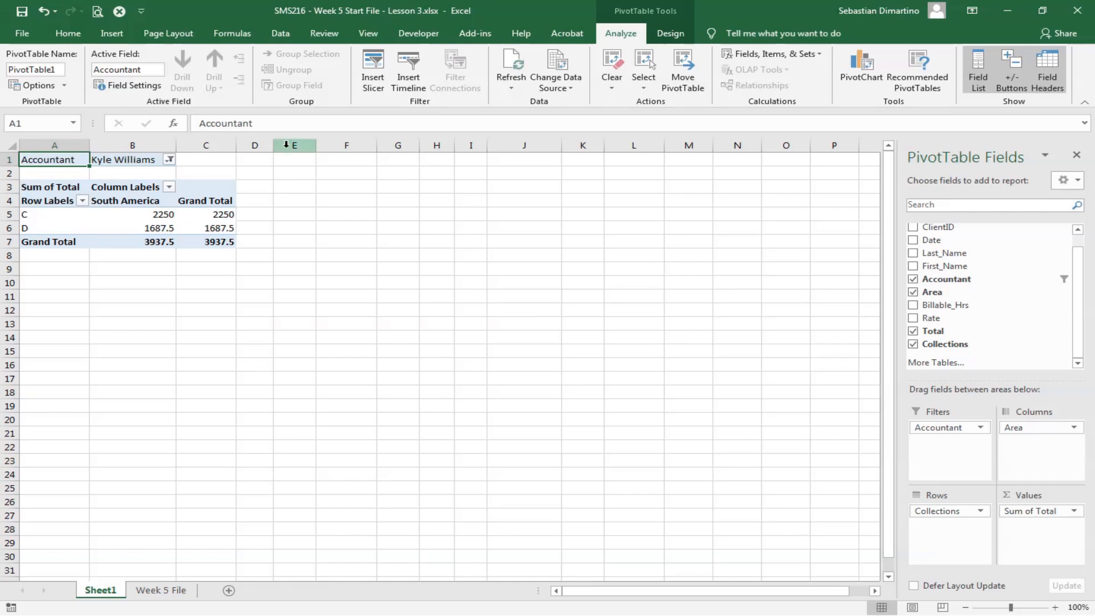
# Filter the PivotTable report to only the fourth accountant in the list.
pyautogui.click(170, 160)
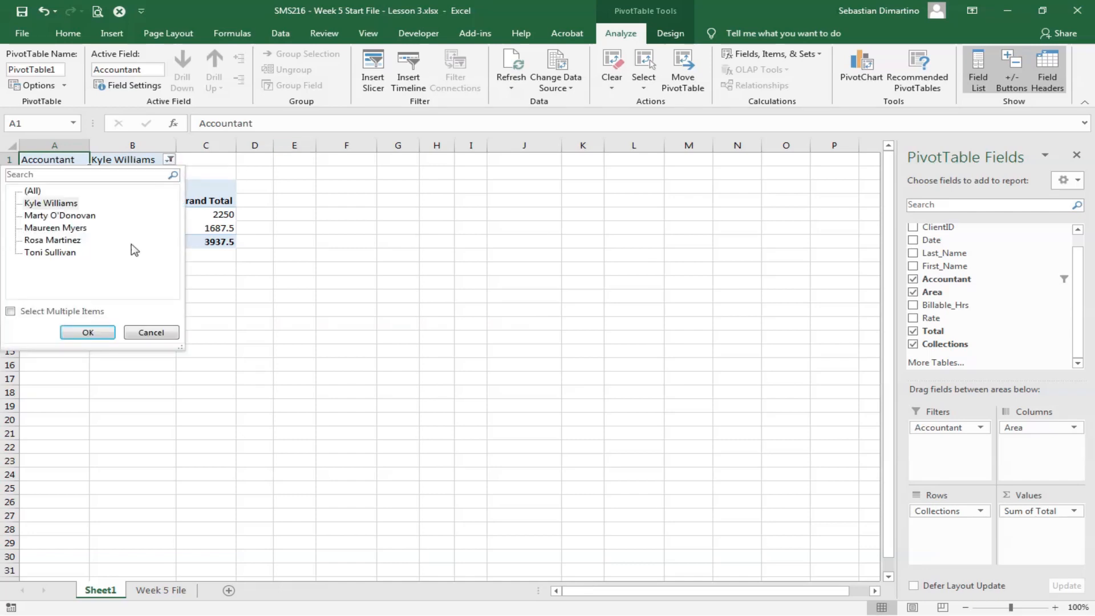
pyautogui.click(69, 242)
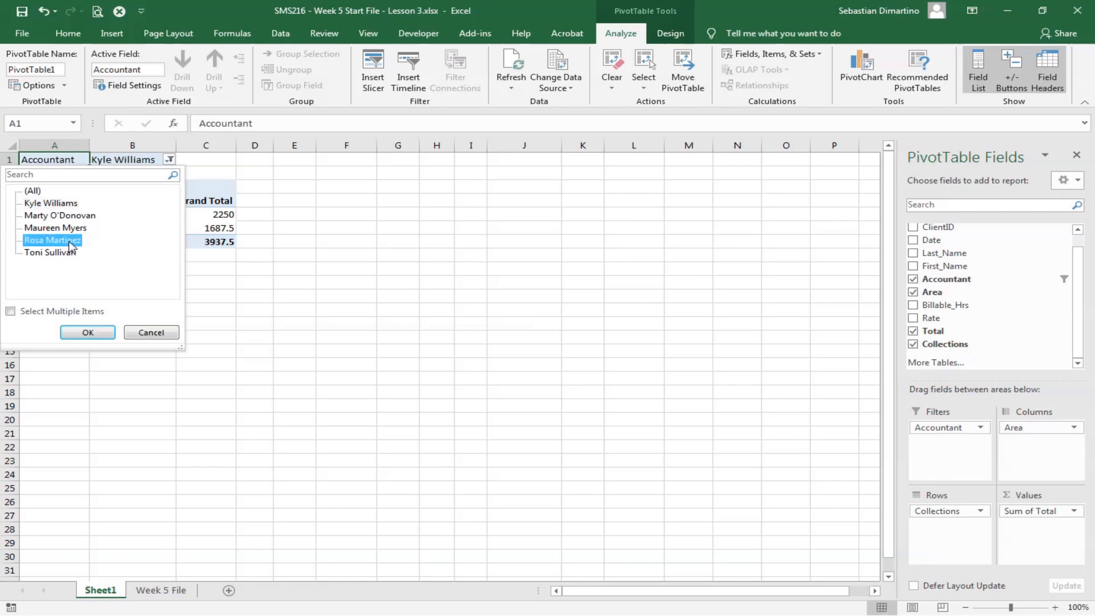
pyautogui.click(89, 333)
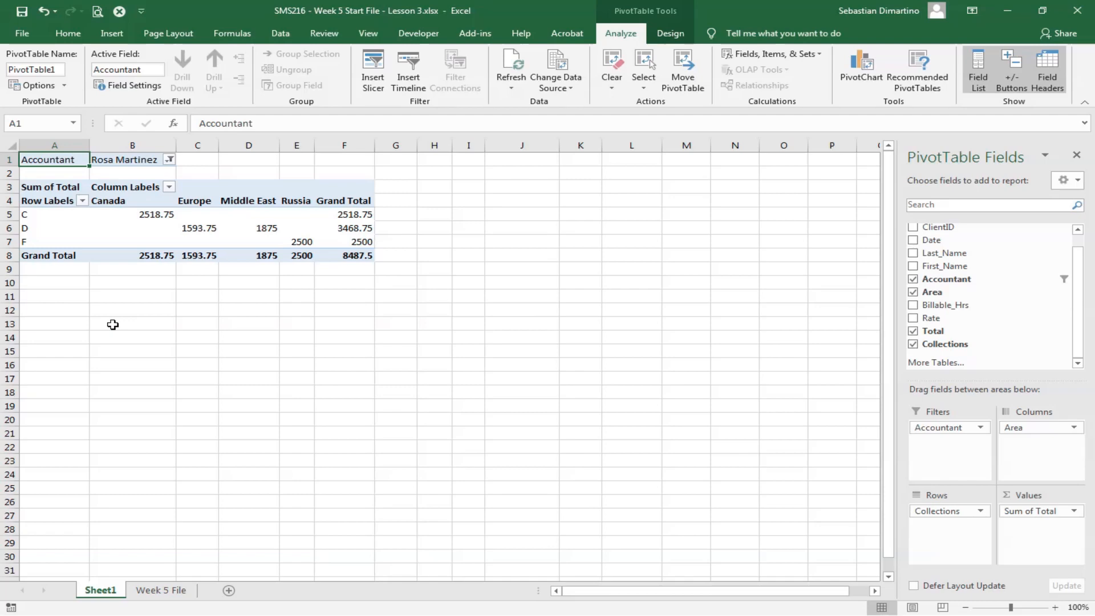
# Reset the PivotTable's Accountant filter to (All).
pyautogui.click(171, 160)
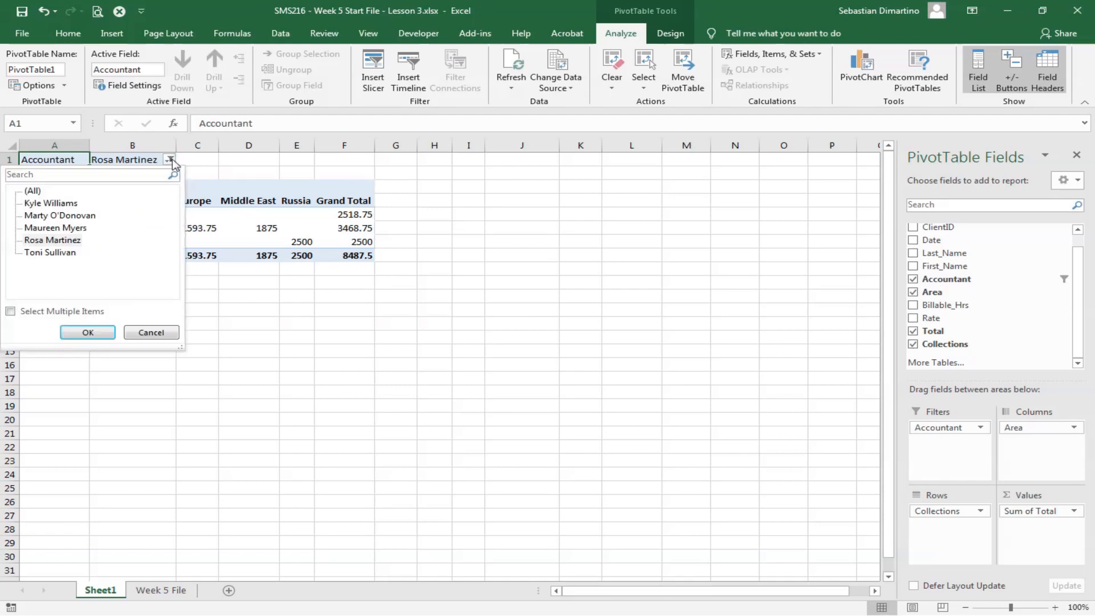
pyautogui.click(30, 191)
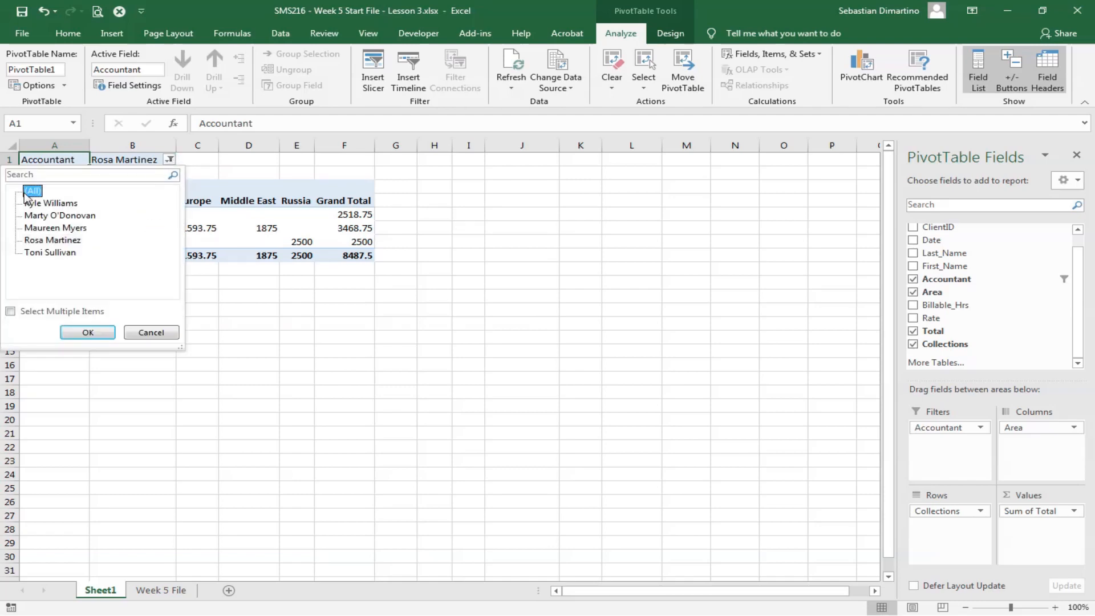
pyautogui.click(88, 334)
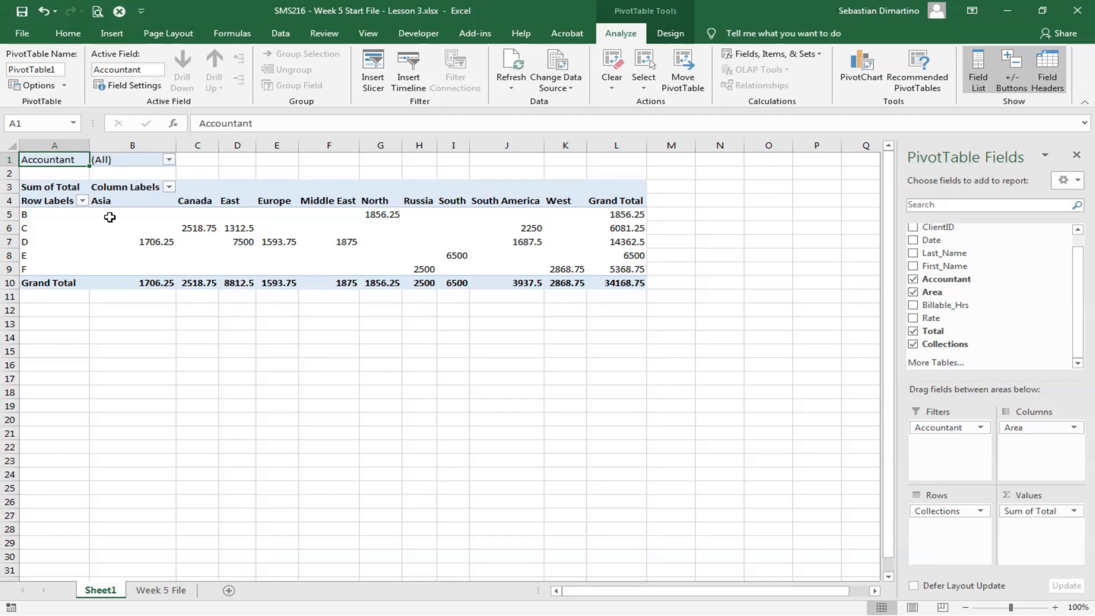
# Apply the Accounting number format with dollar signs to the PivotTable values and grand totals in B5:L10.
pyautogui.moveTo(110, 215); pyautogui.dragTo(628, 280)
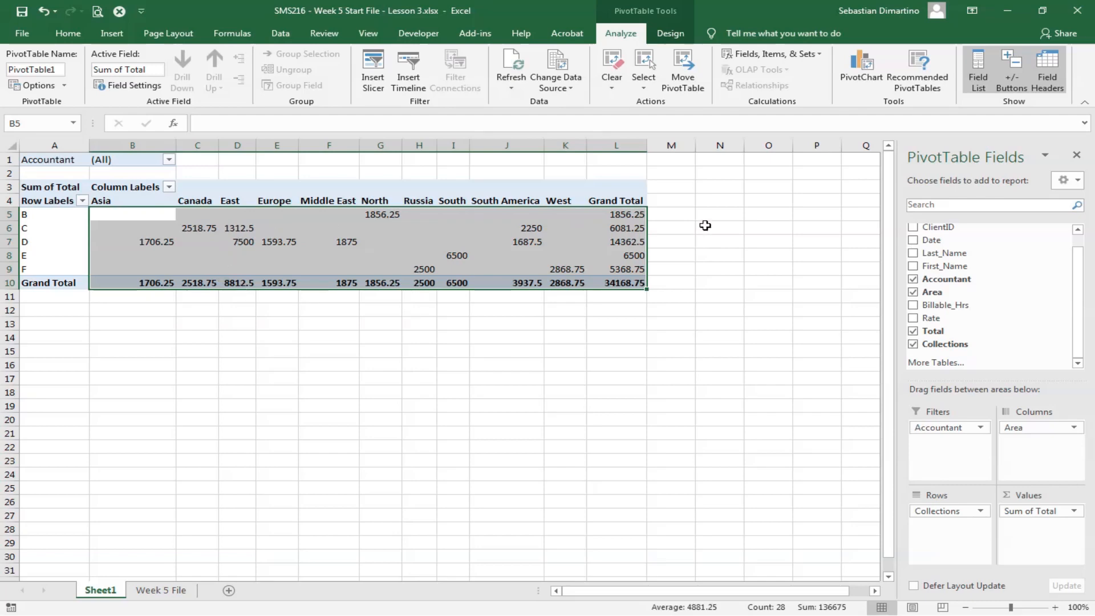
pyautogui.click(71, 35)
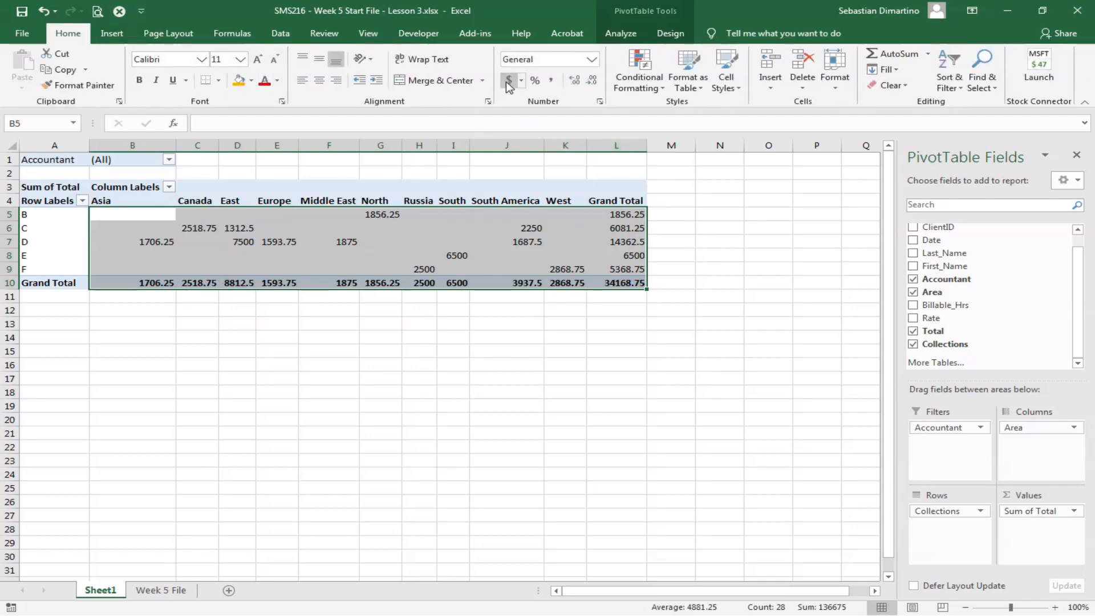
pyautogui.click(508, 83)
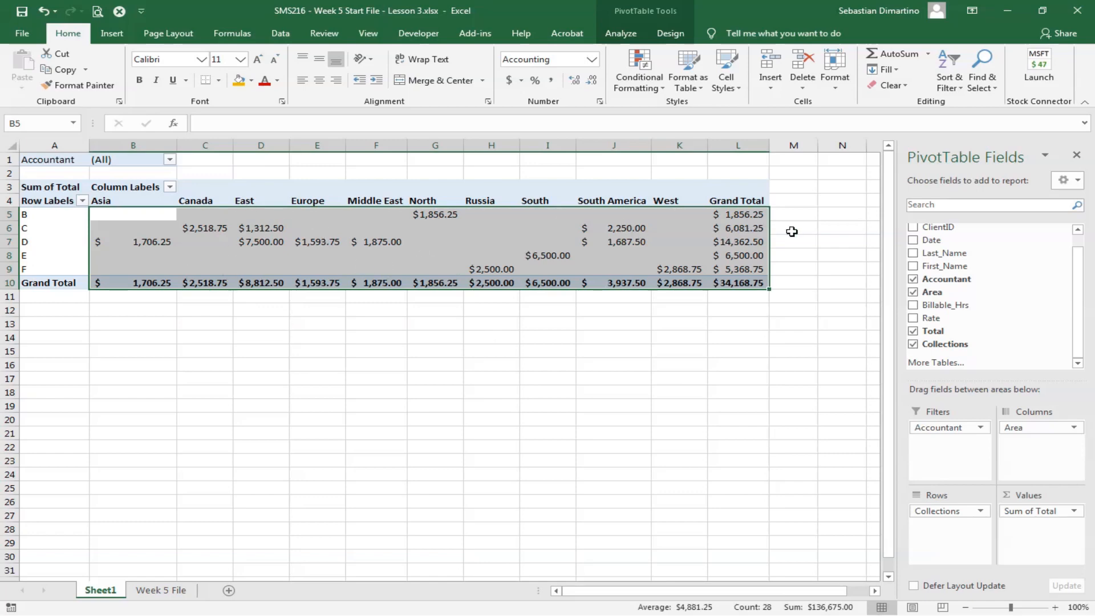
pyautogui.click(408, 312)
pyautogui.click(404, 229)
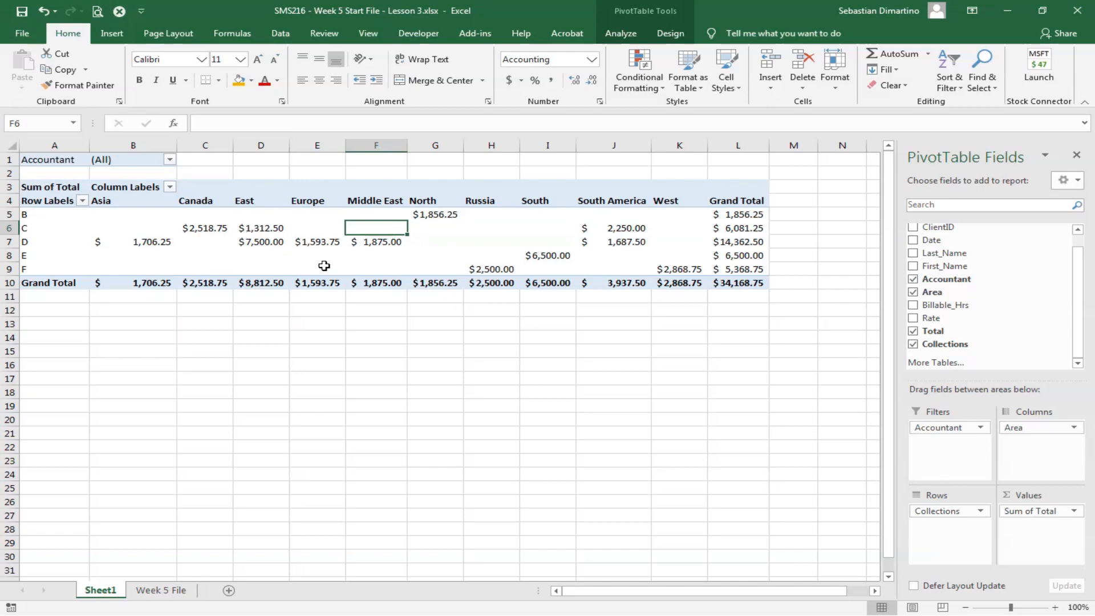
# Compare the tools available with cells outside and inside the PivotTable selected, and examine the analysis, design and insert options.
pyautogui.moveTo(324, 266)
pyautogui.click(453, 336)
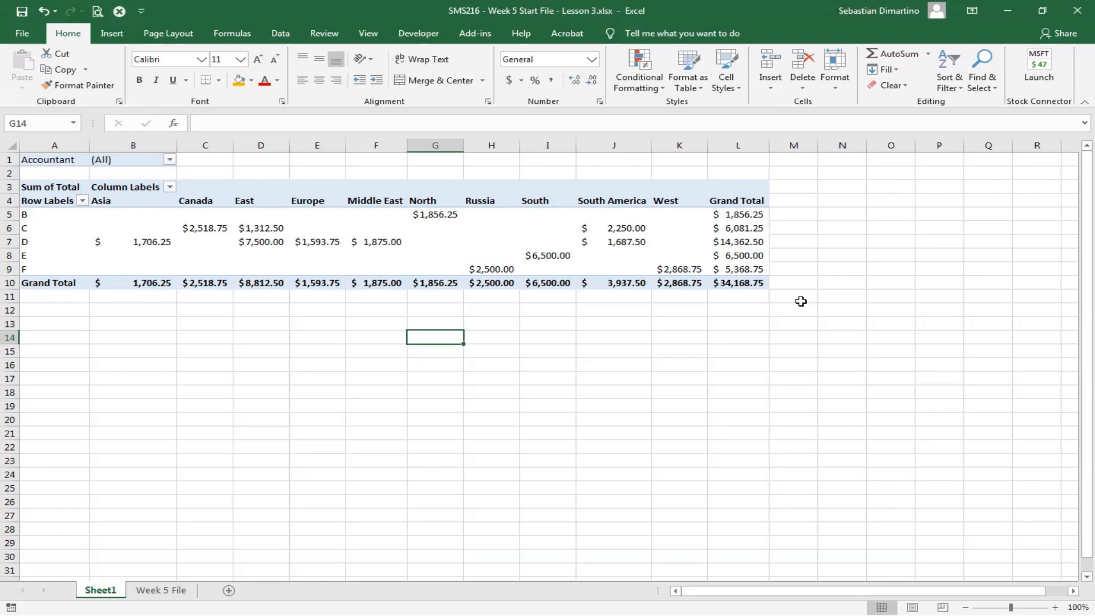
pyautogui.click(433, 241)
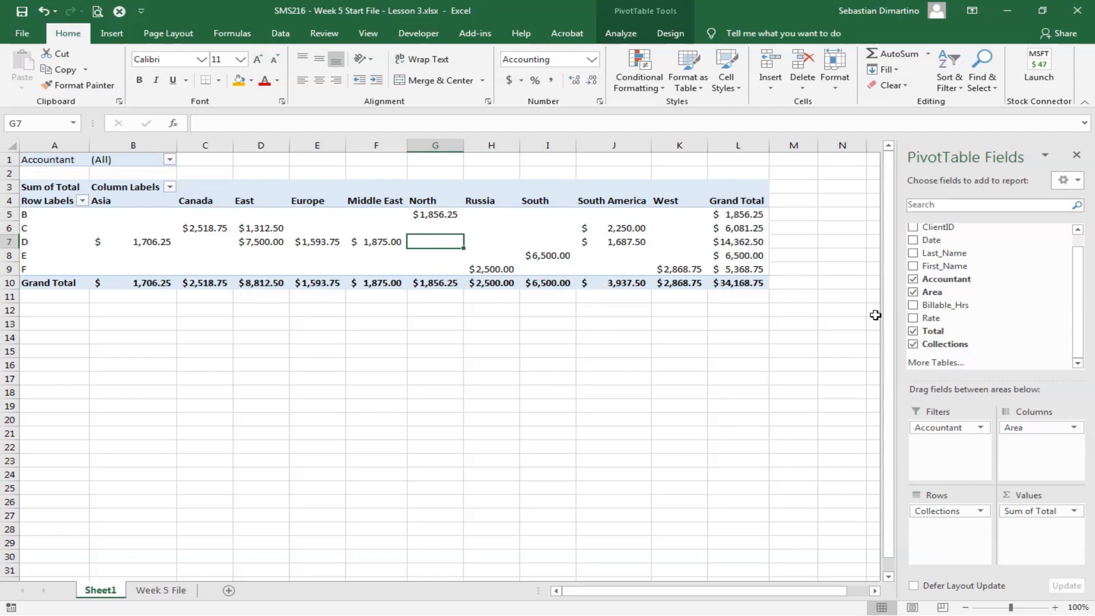
pyautogui.click(569, 363)
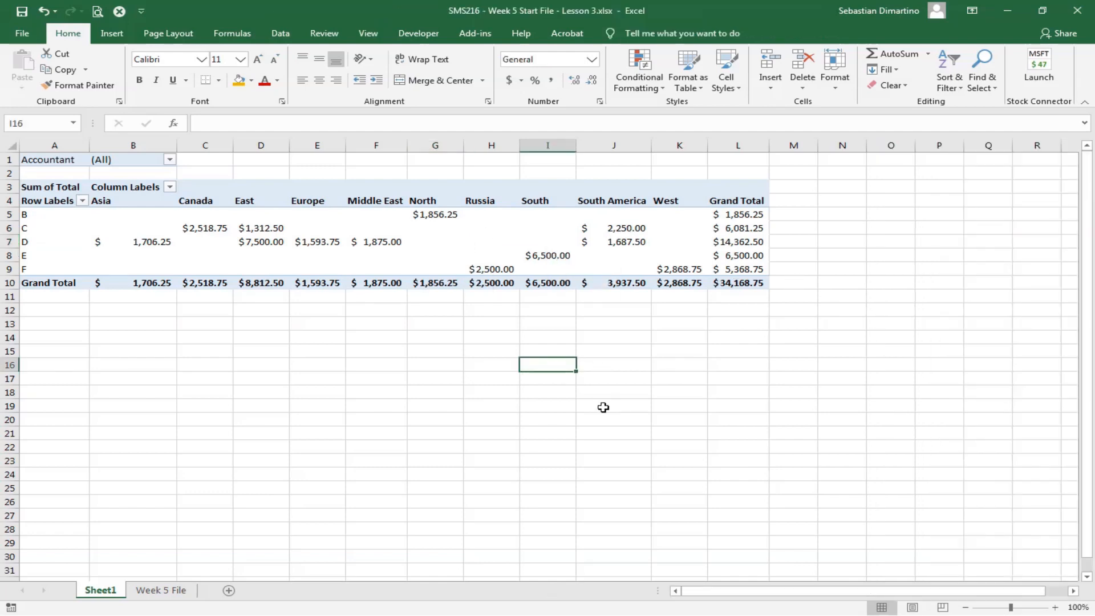
pyautogui.click(401, 240)
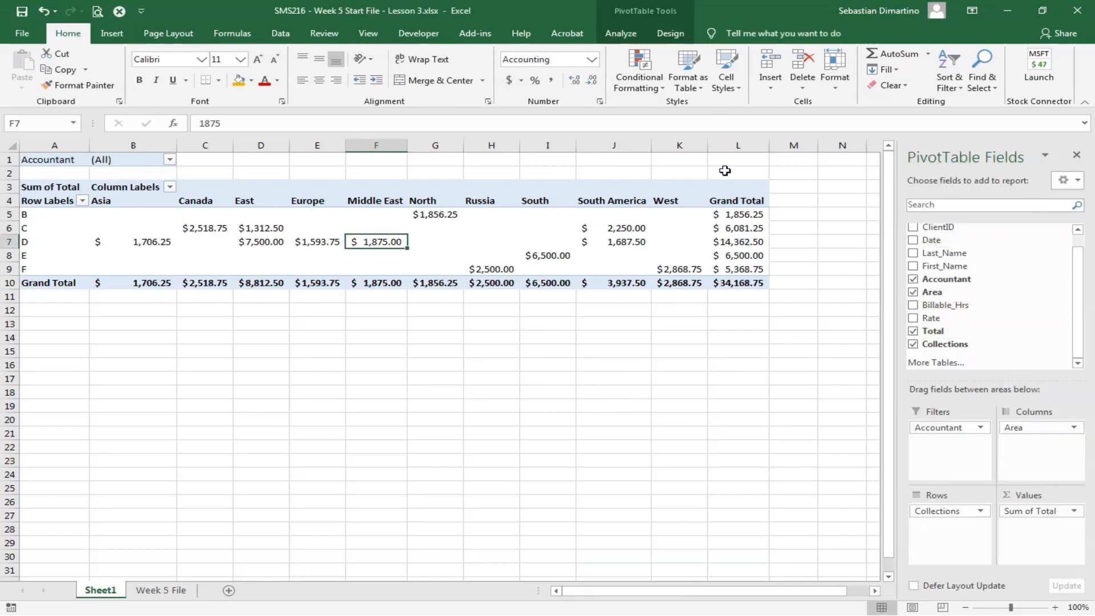
pyautogui.click(621, 33)
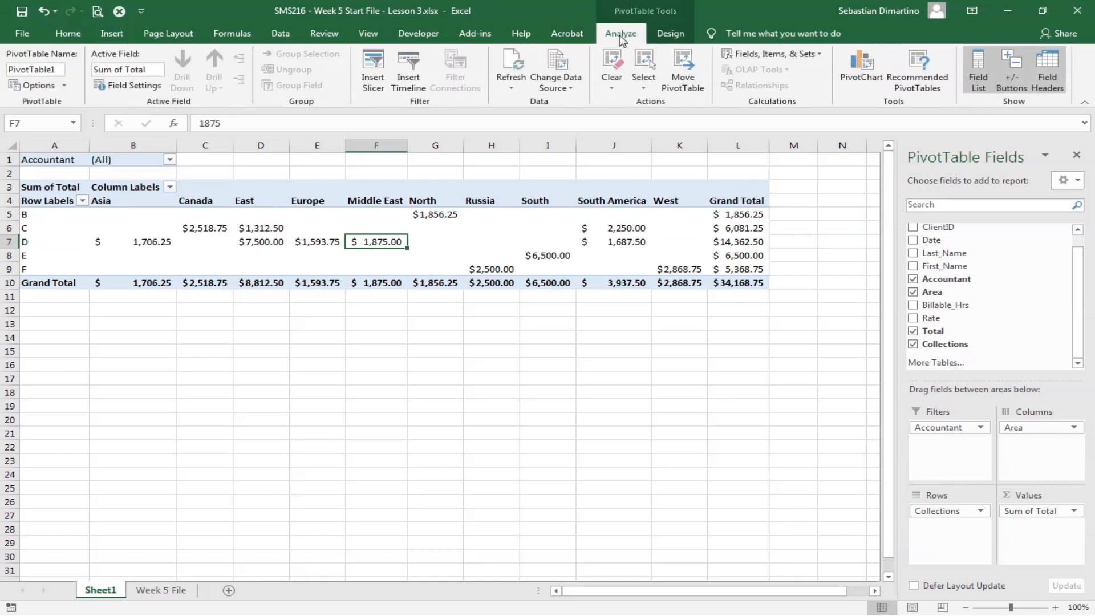
pyautogui.click(679, 34)
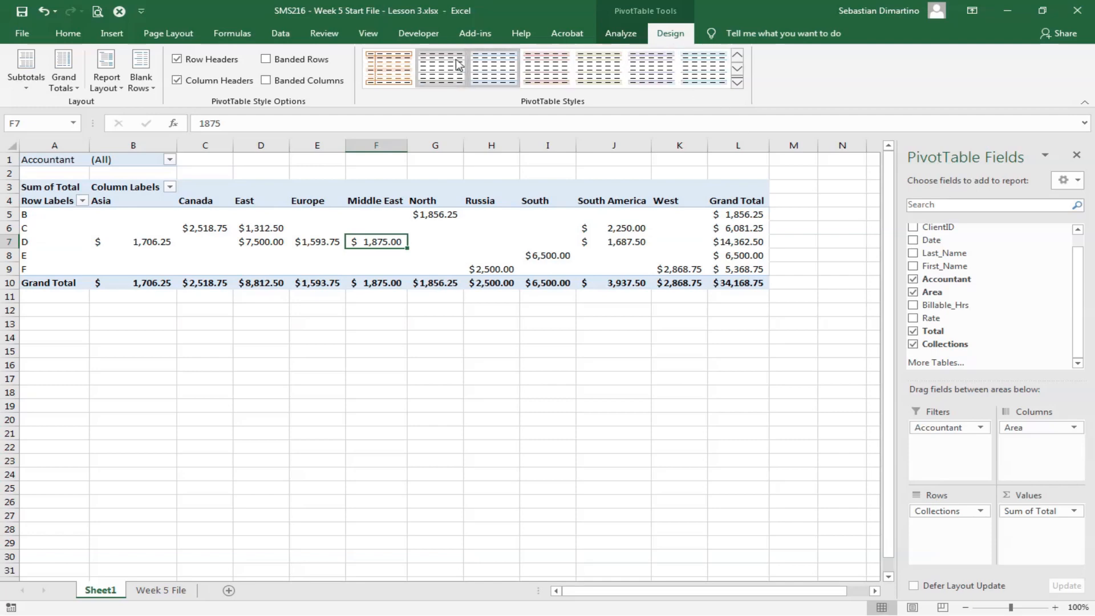
pyautogui.click(623, 35)
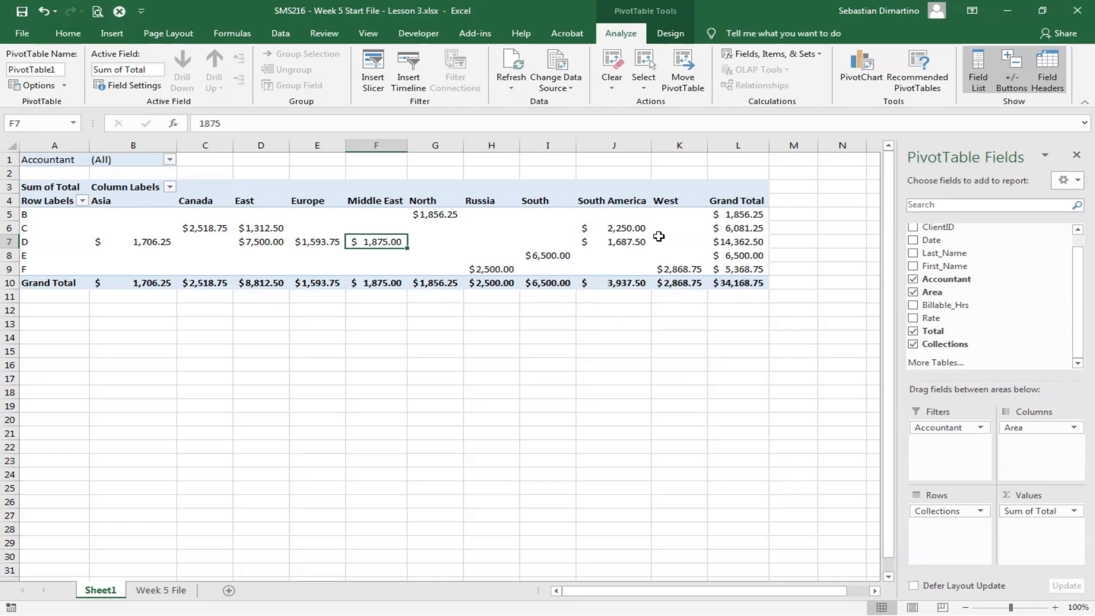
pyautogui.click(112, 33)
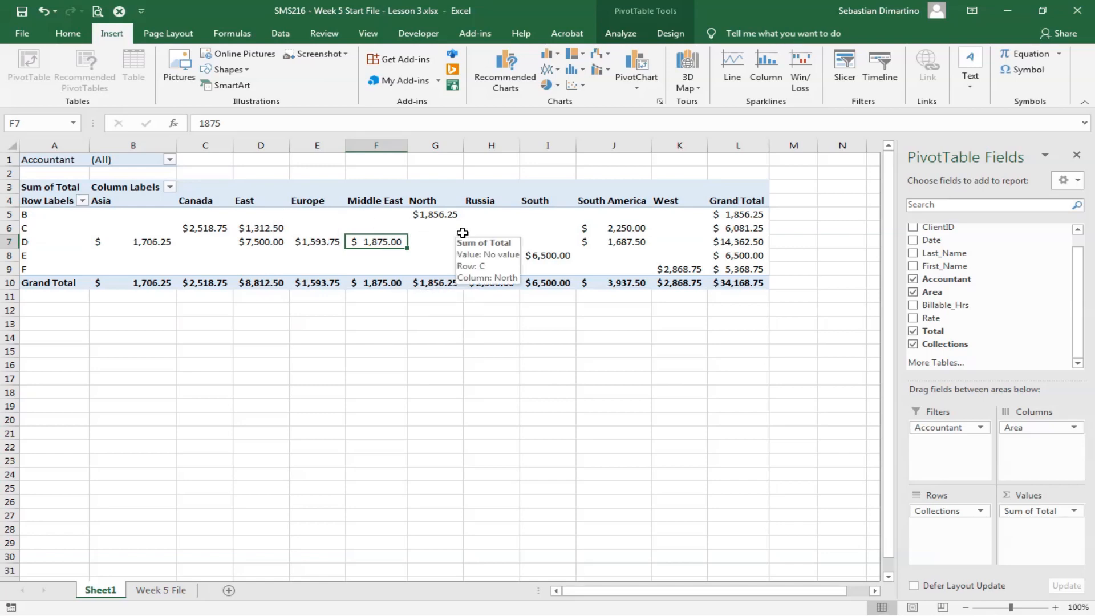
pyautogui.click(463, 232)
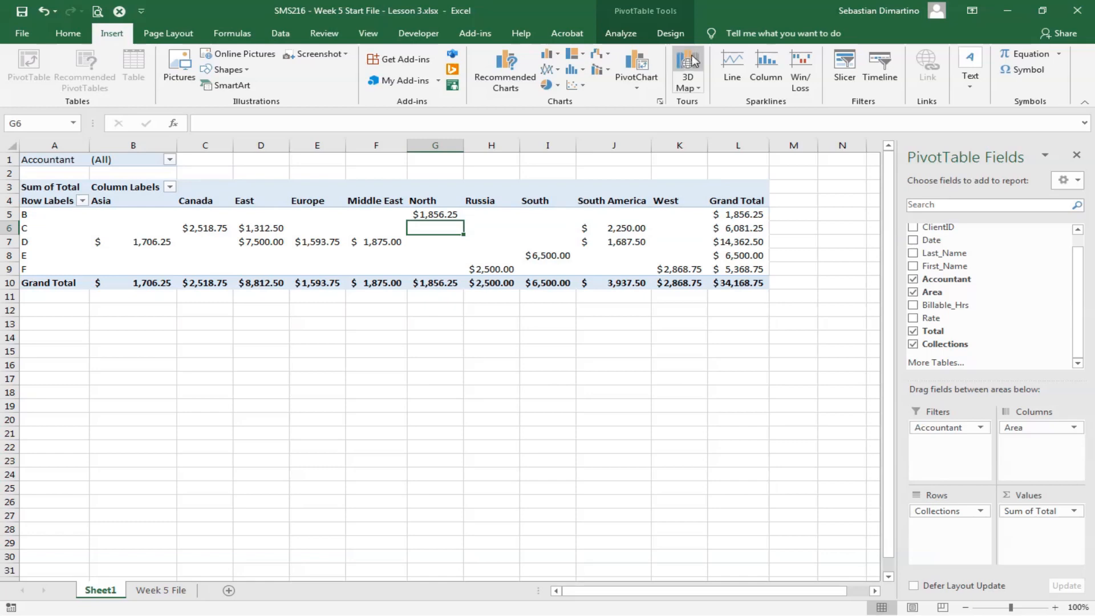
# Insert a 3-D Clustered Column PivotChart from the PivotTable and place it below the table.
pyautogui.click(624, 35)
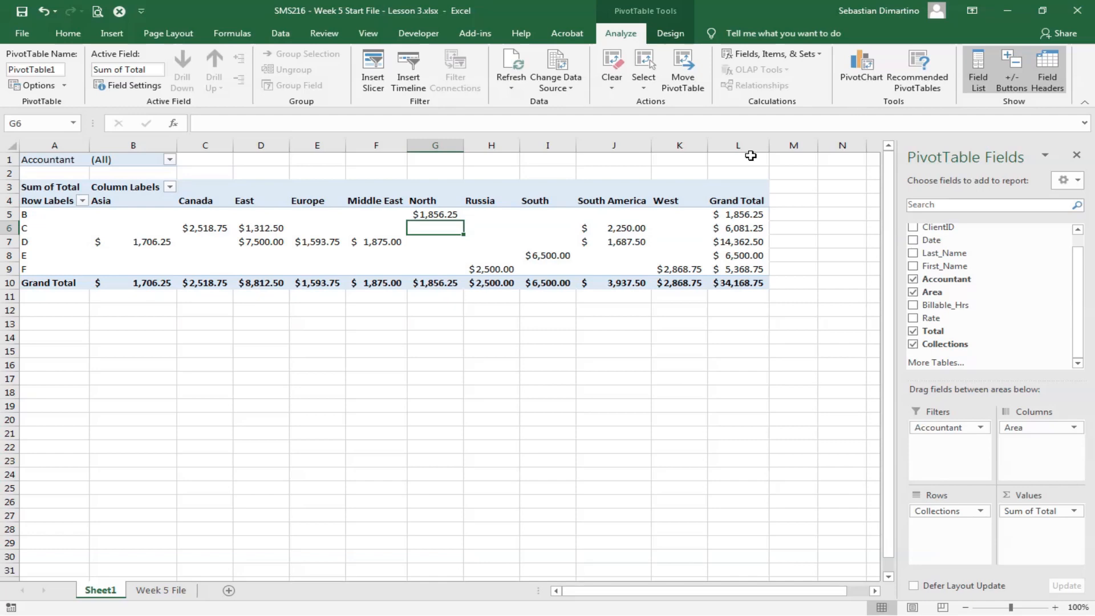
pyautogui.click(546, 215)
pyautogui.moveTo(532, 260)
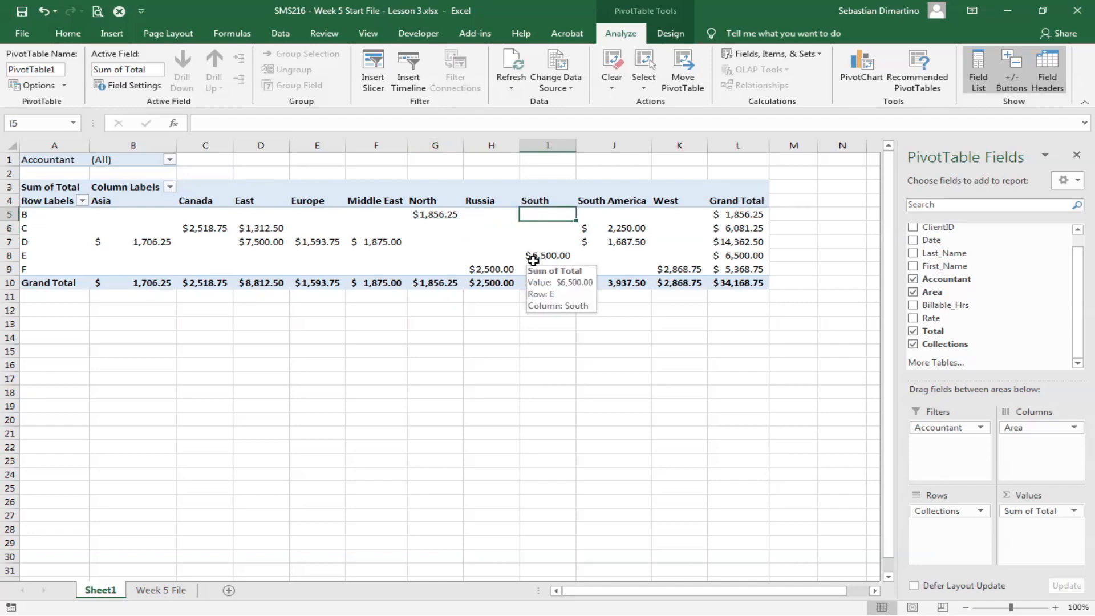
pyautogui.click(856, 67)
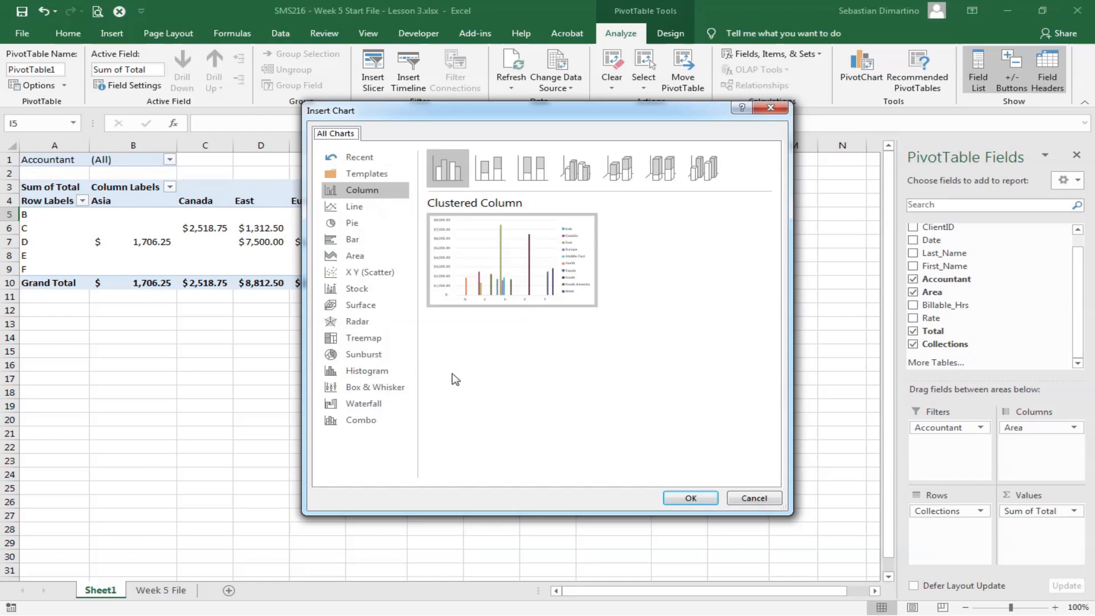
pyautogui.moveTo(507, 280)
pyautogui.click(354, 209)
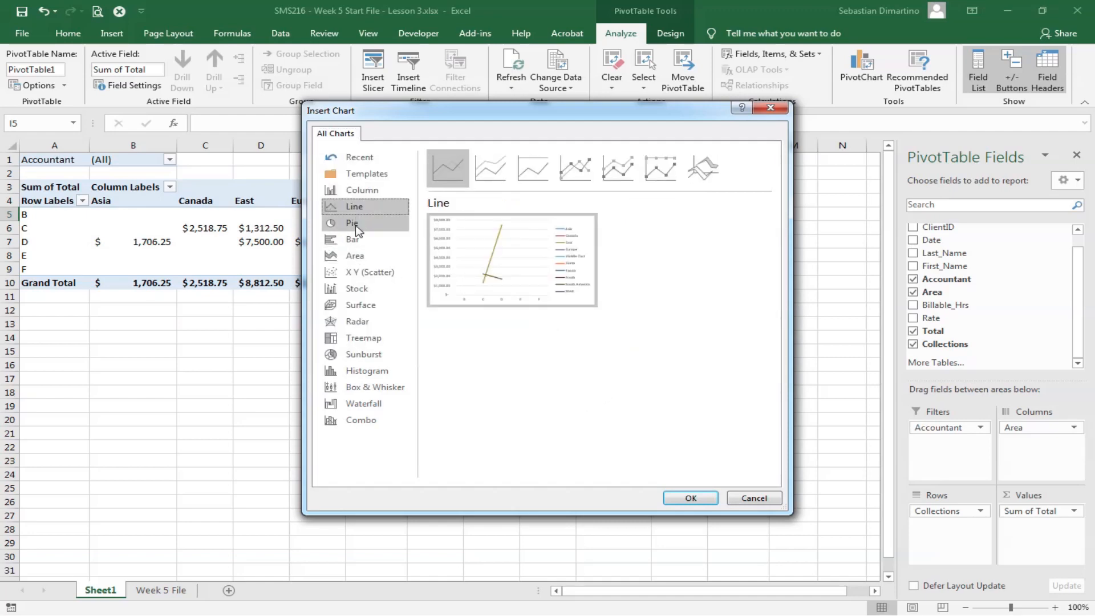
pyautogui.click(356, 244)
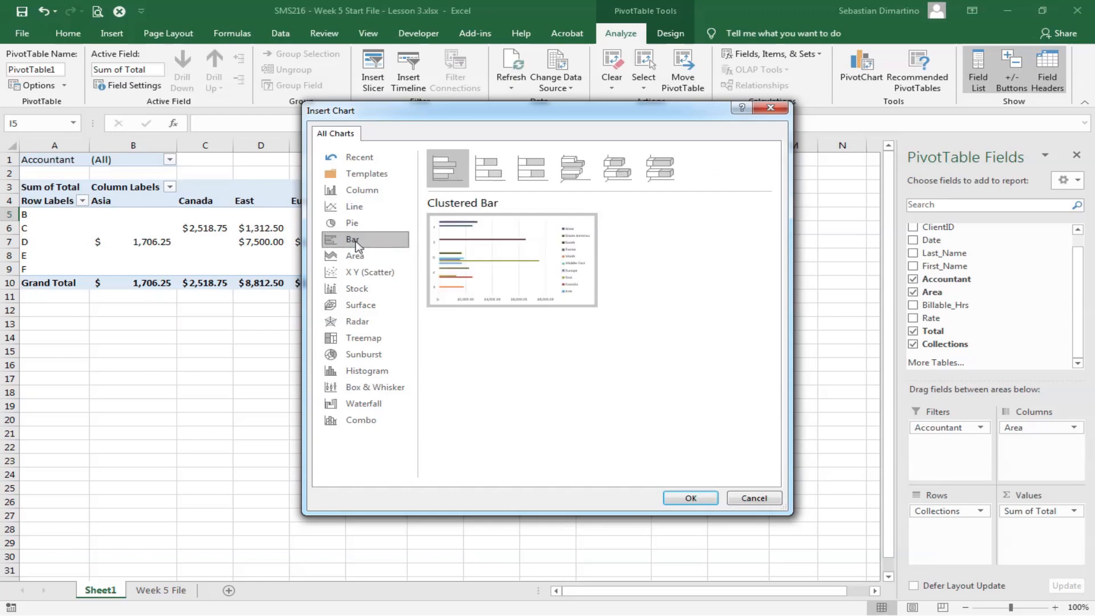
pyautogui.click(366, 193)
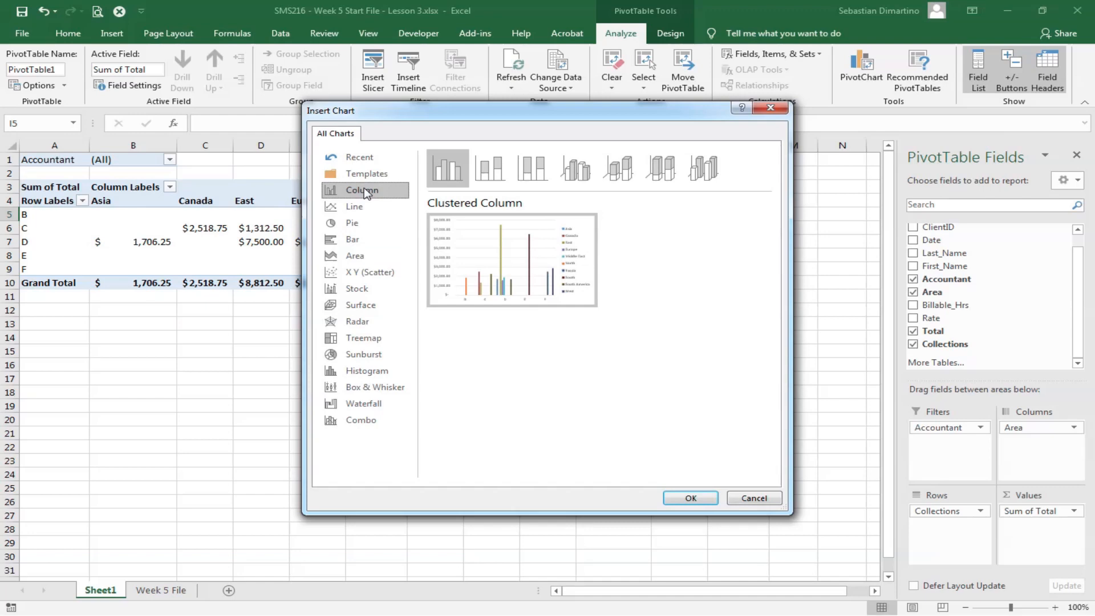
pyautogui.click(578, 170)
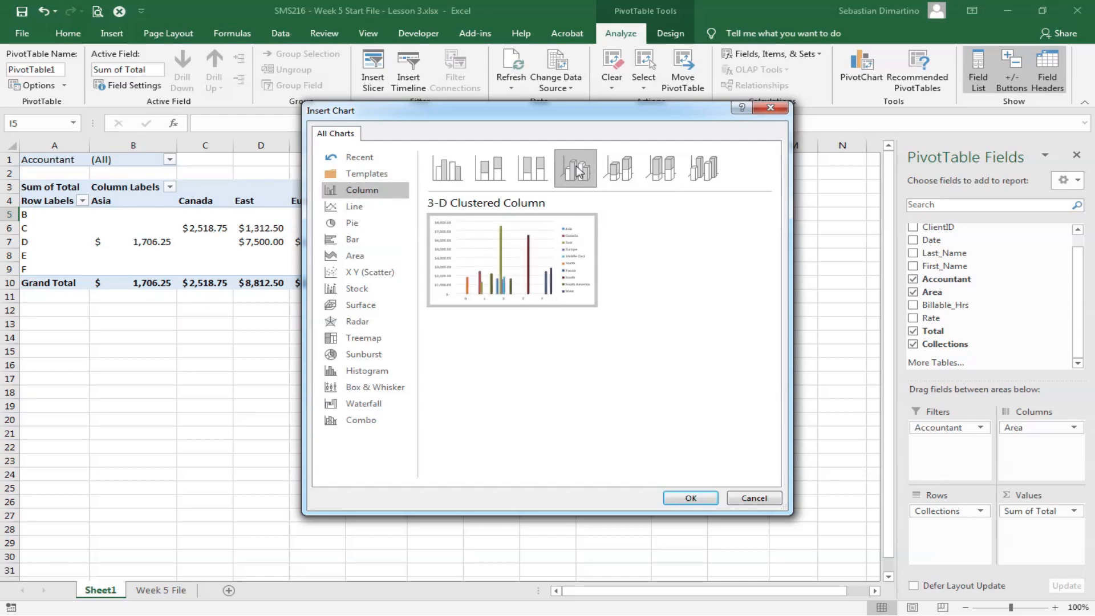
pyautogui.click(690, 500)
pyautogui.moveTo(562, 294); pyautogui.dragTo(517, 361)
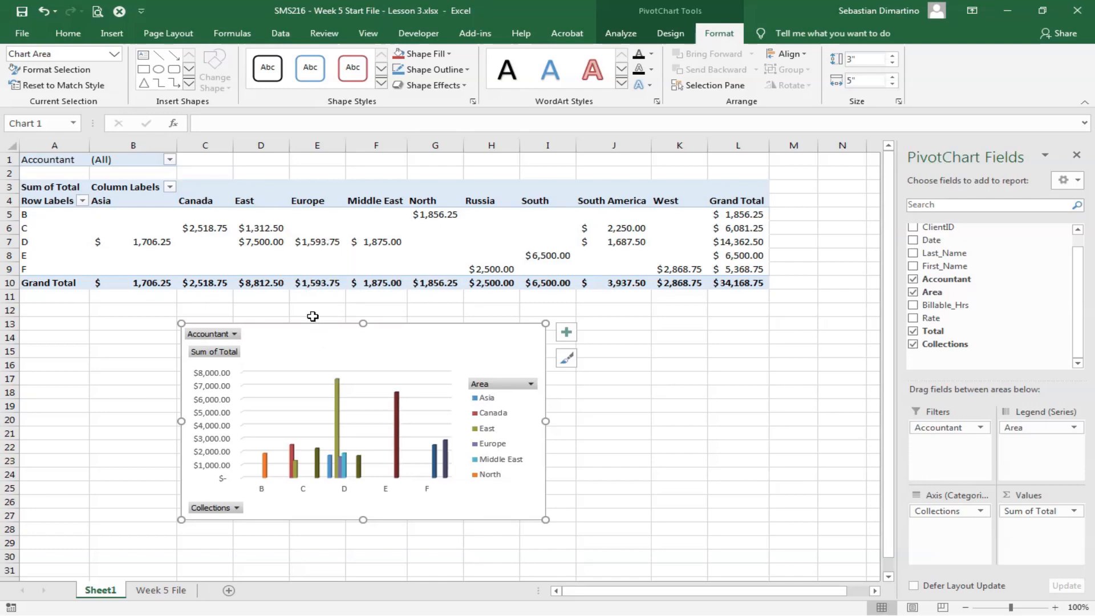
# Filter the PivotTable and its chart to only the first accountant in the list.
pyautogui.click(169, 160)
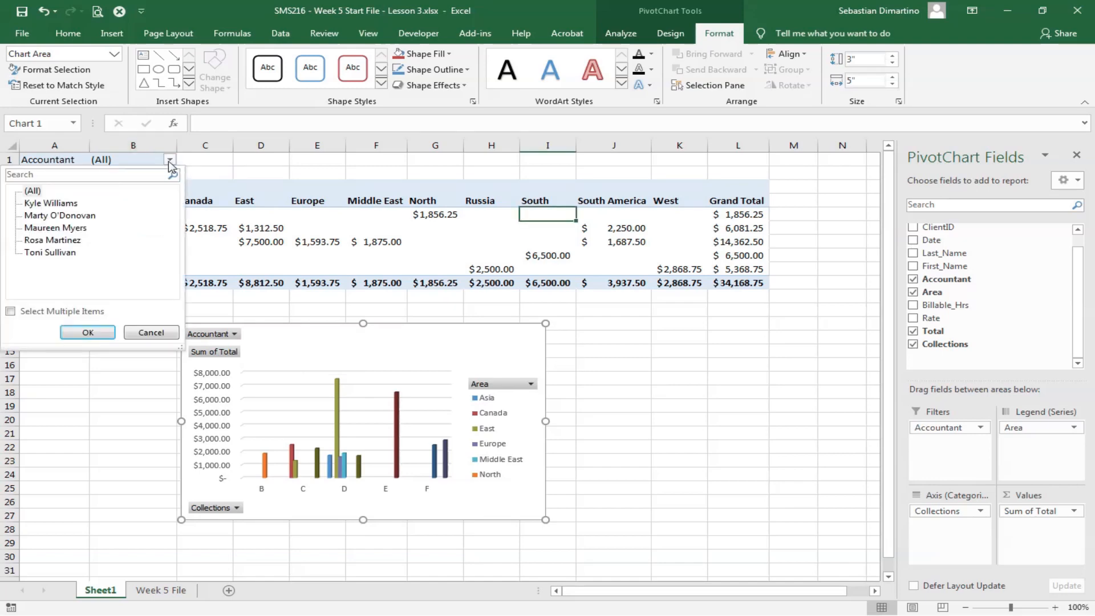
pyautogui.click(68, 203)
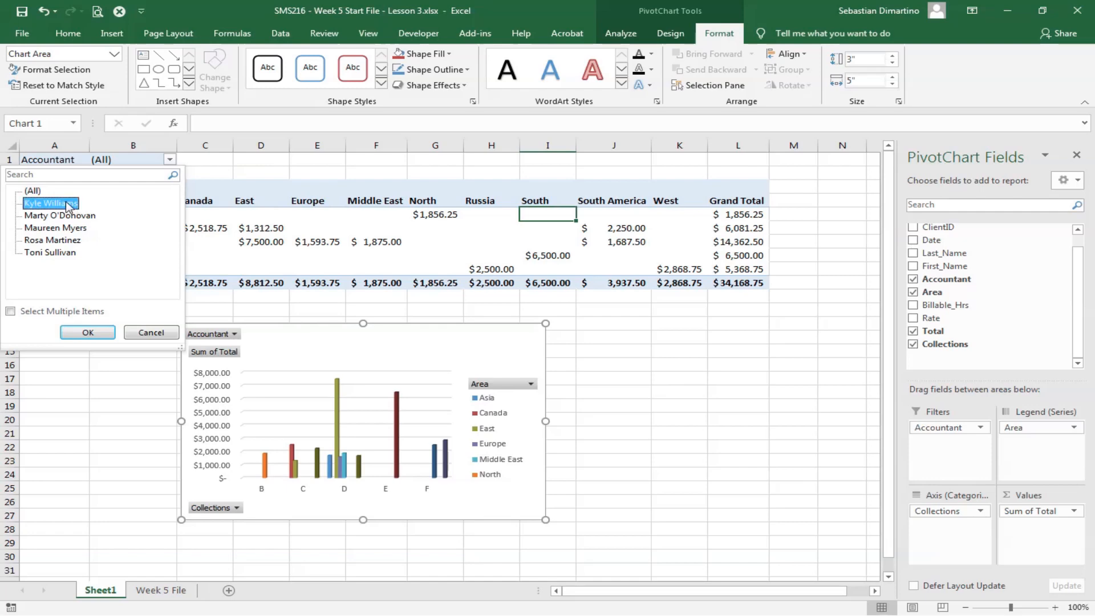
pyautogui.click(87, 332)
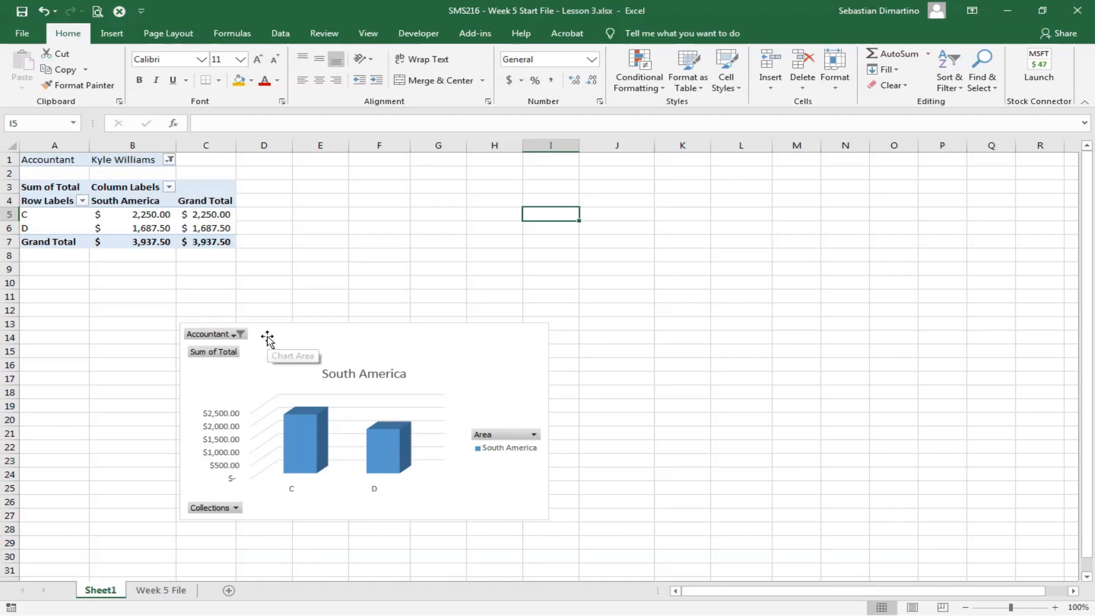
# Set the Accountant filter back to (All) from within the PivotChart.
pyautogui.click(241, 334)
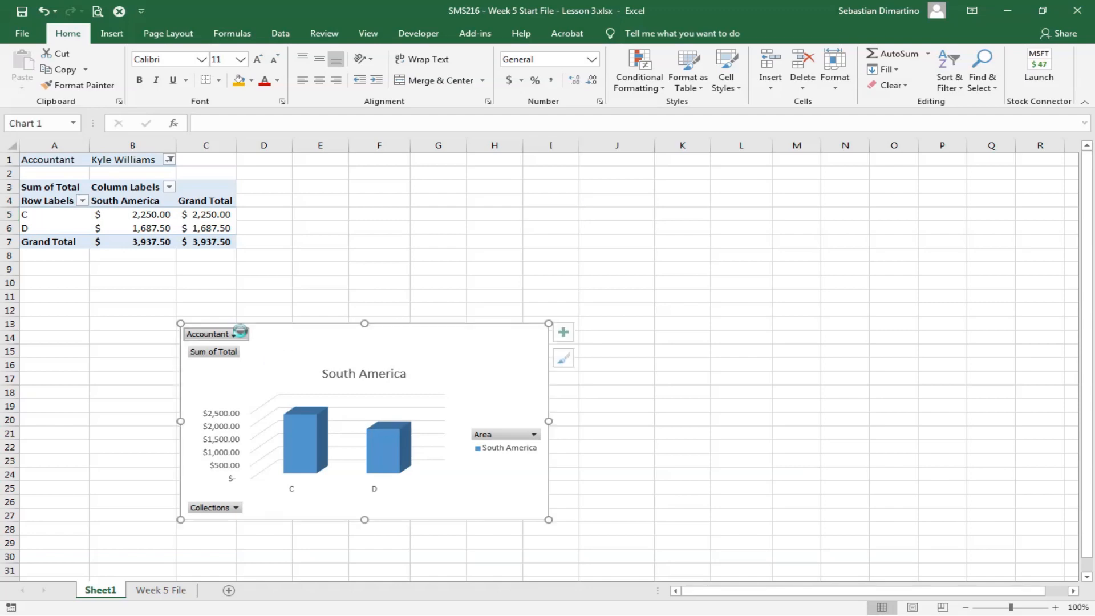
pyautogui.click(89, 358)
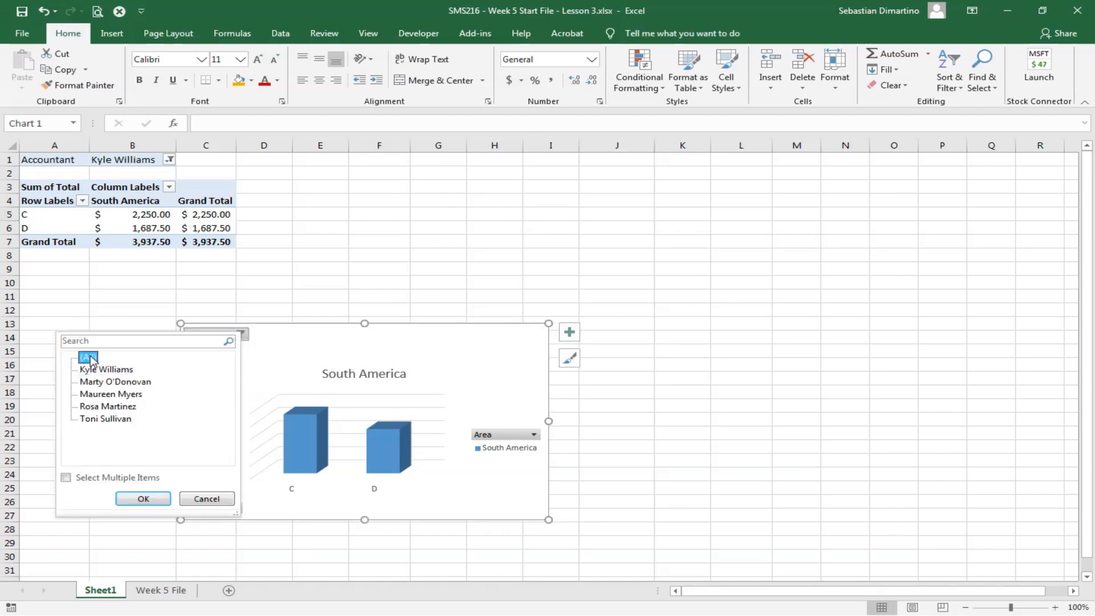
pyautogui.click(152, 500)
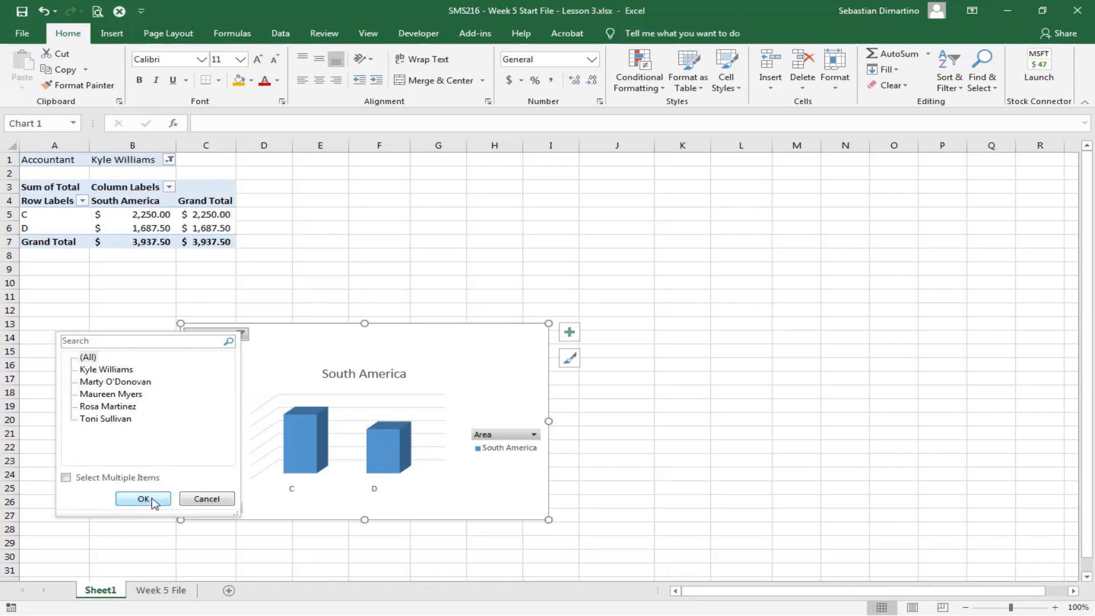
pyautogui.click(151, 502)
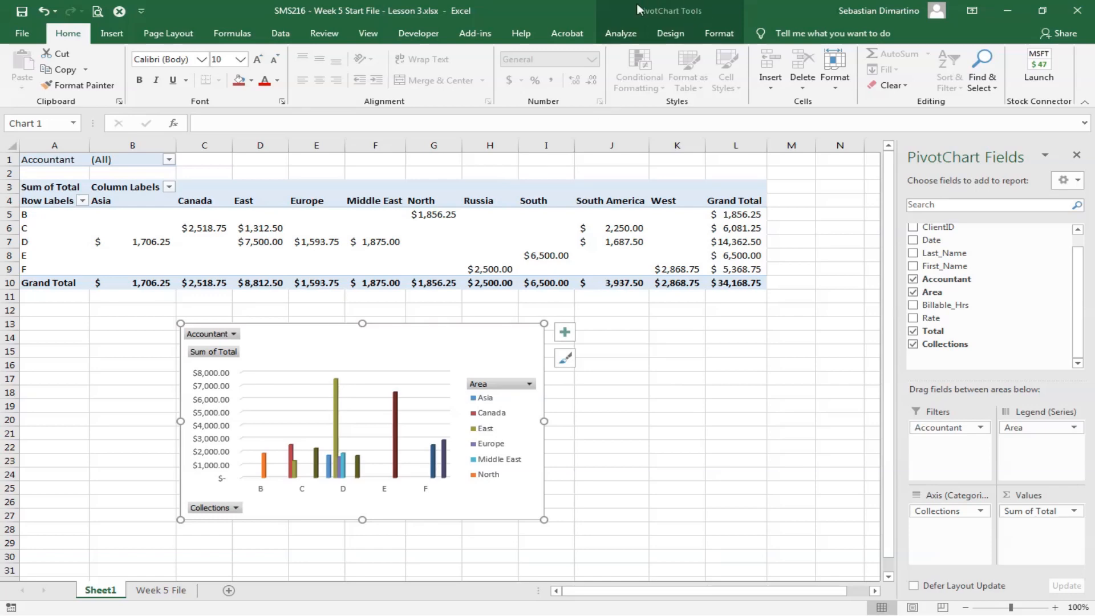
pyautogui.click(631, 33)
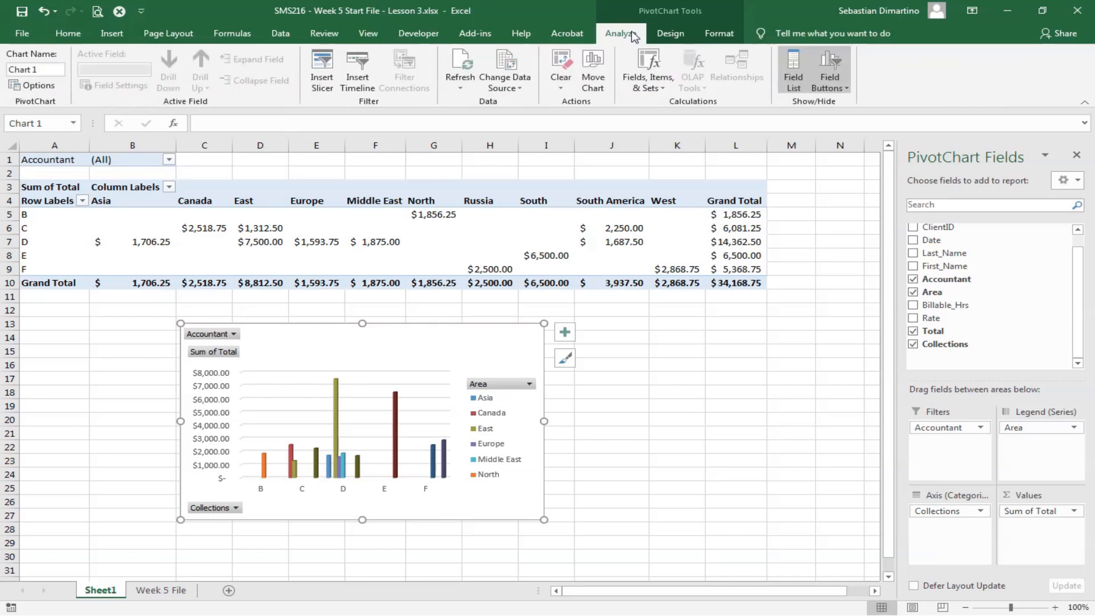
pyautogui.click(671, 34)
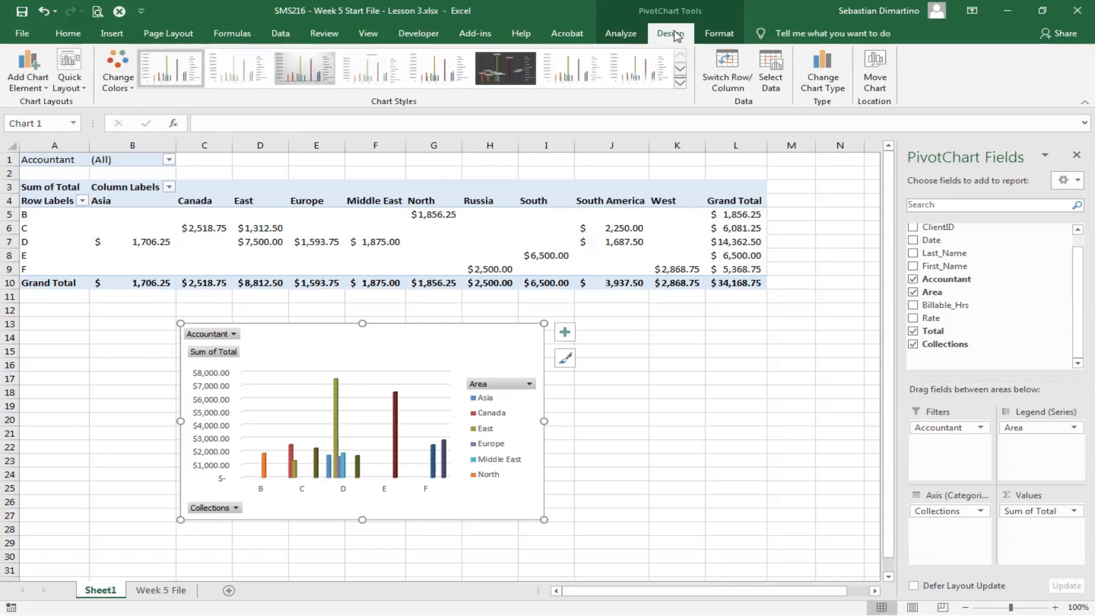
pyautogui.click(732, 35)
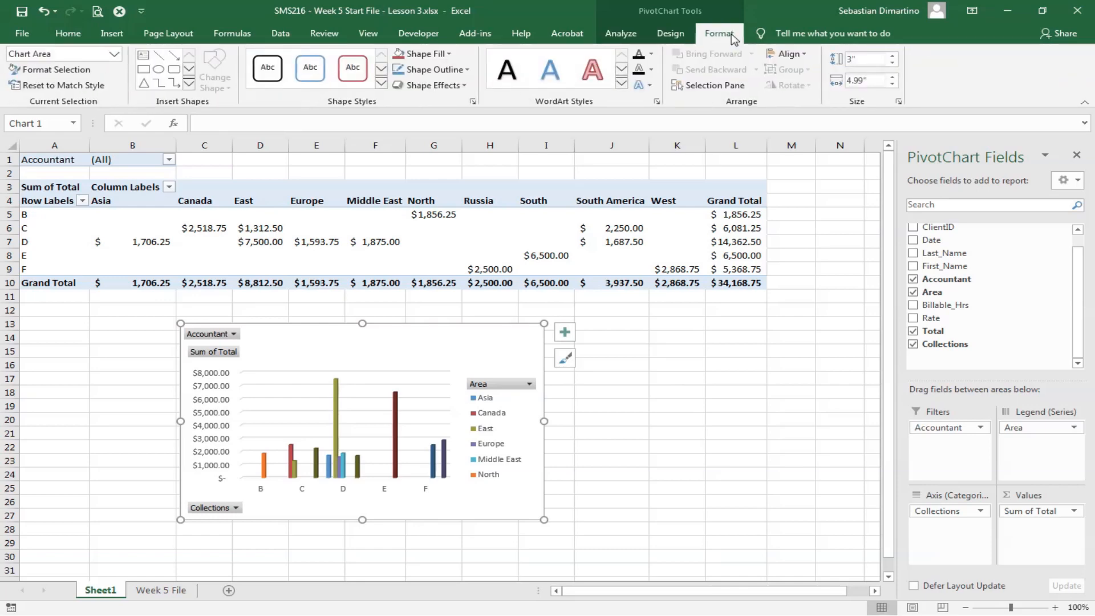
# Move the PivotChart from Sheet1 to a new chart sheet named Chart1.
pyautogui.click(676, 35)
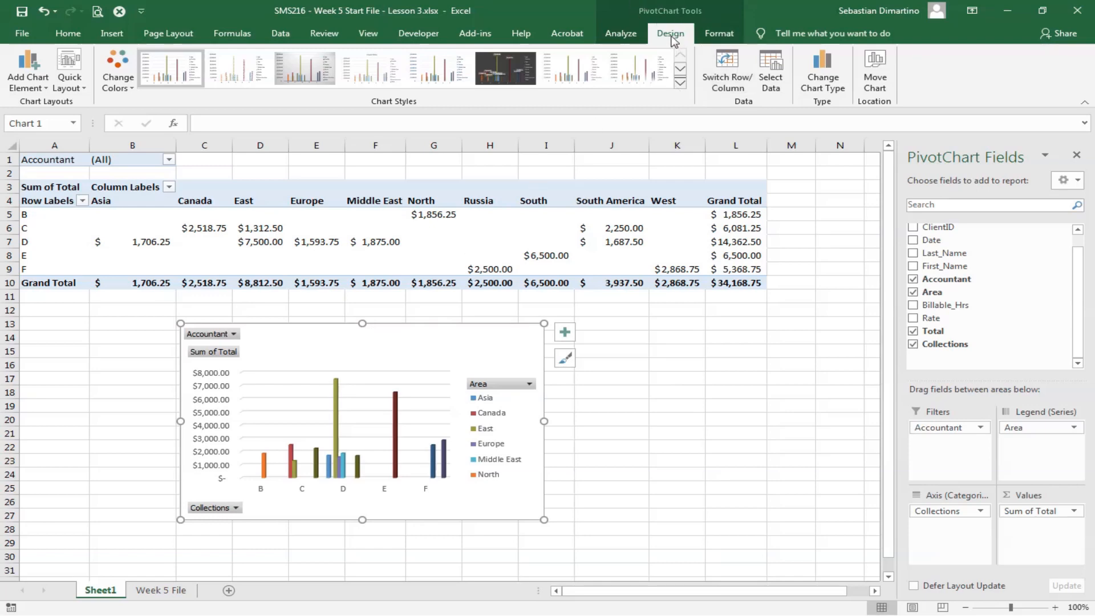
pyautogui.click(876, 80)
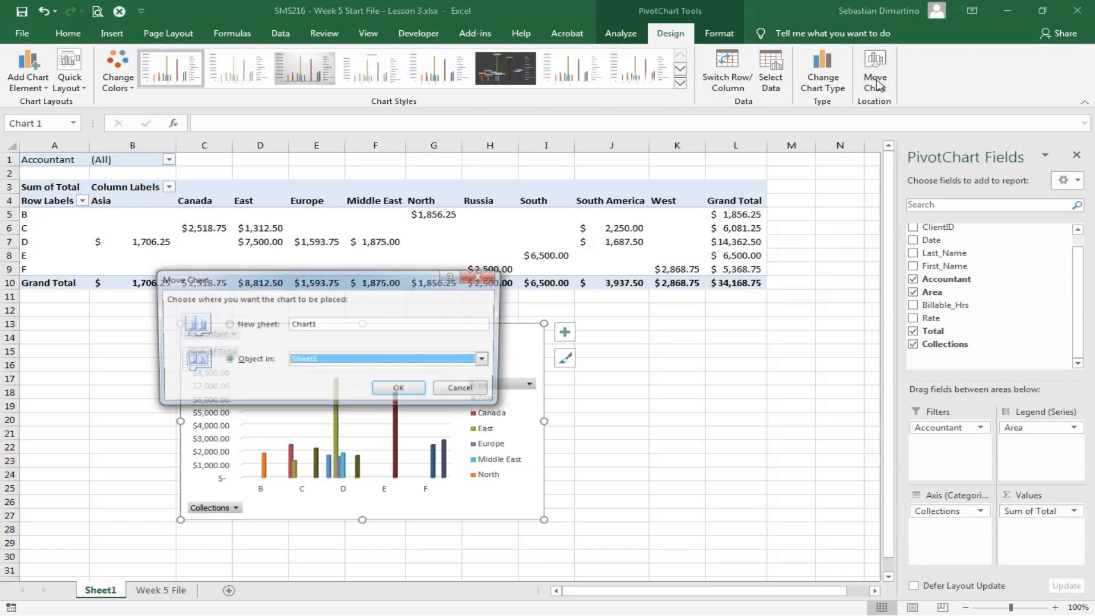
pyautogui.click(227, 325)
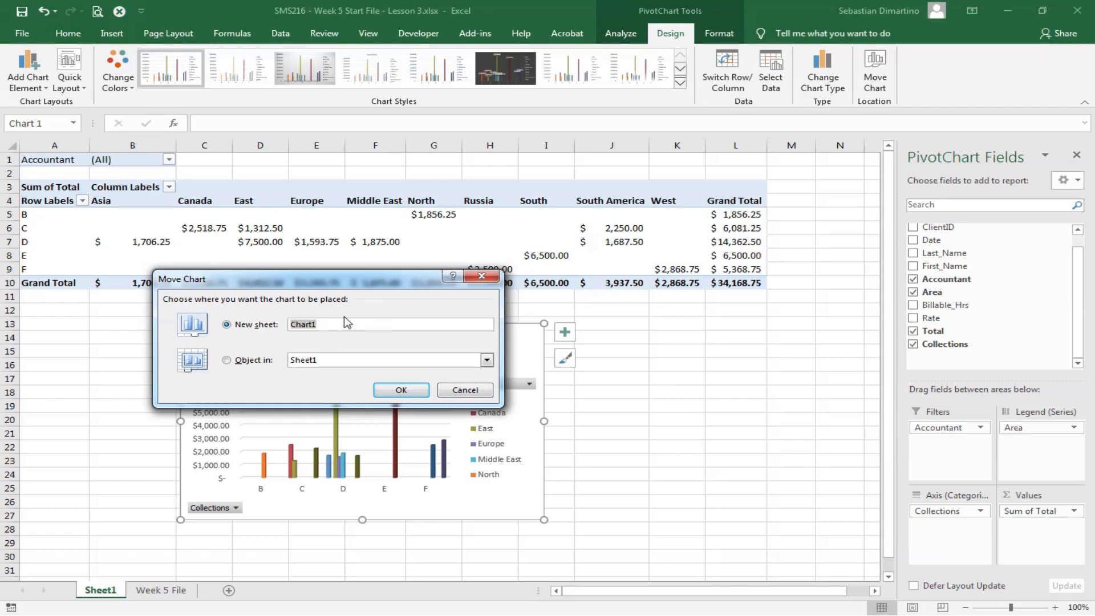
pyautogui.click(408, 392)
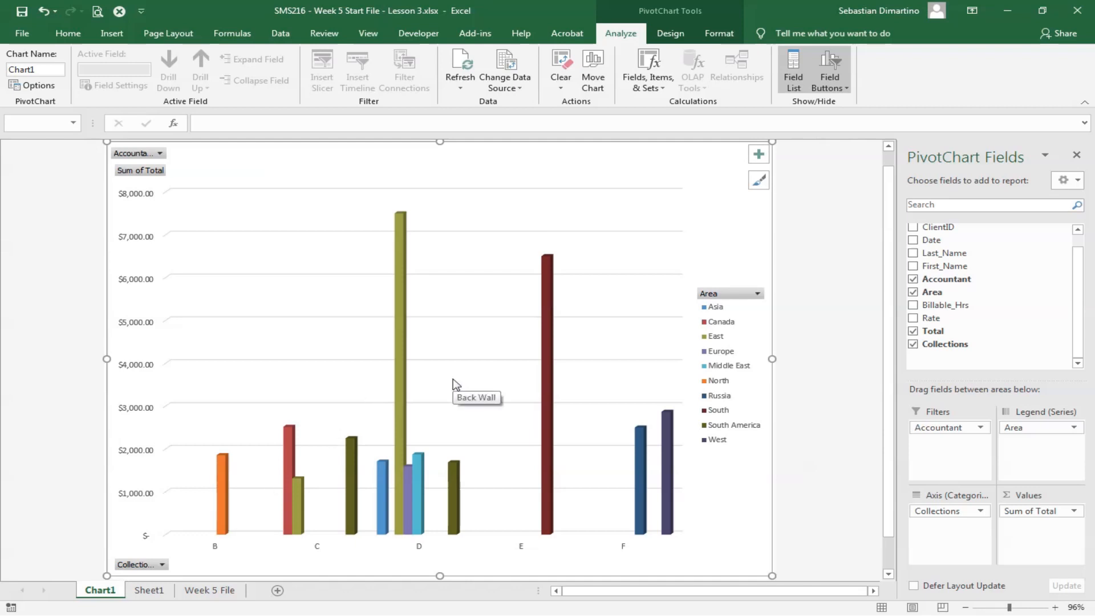
# Apply chart Style 3 to the PivotChart on Chart1 and add a chart title element.
pyautogui.click(671, 33)
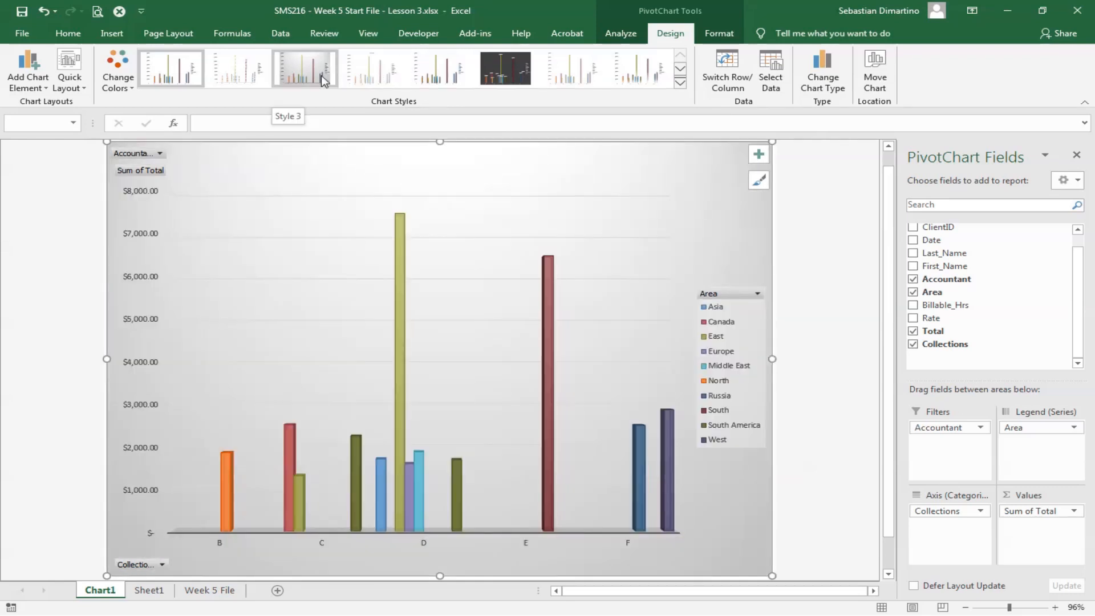
pyautogui.click(321, 75)
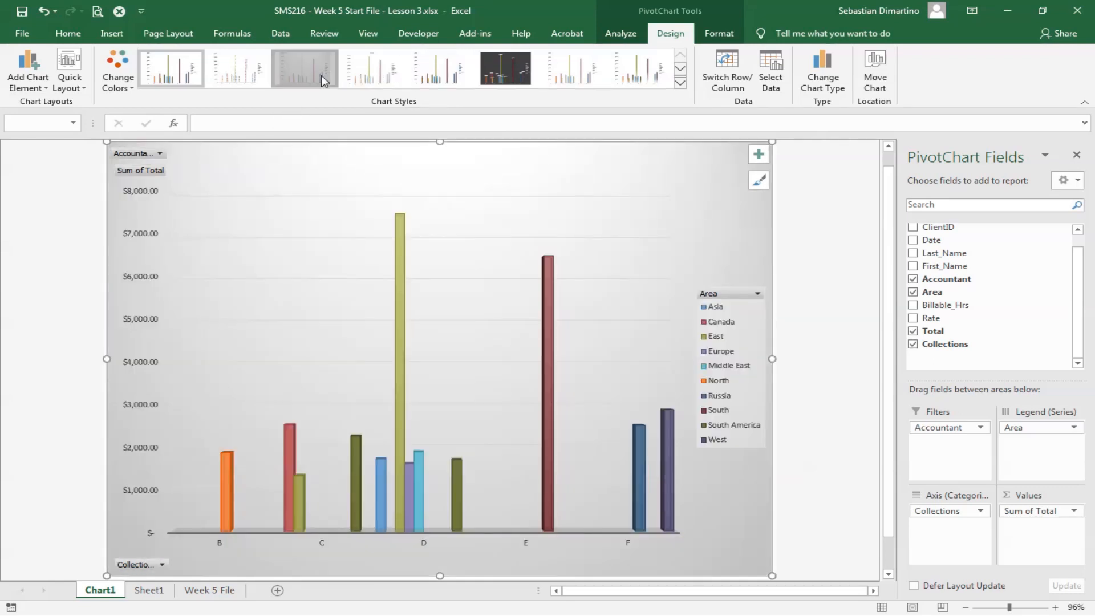
pyautogui.click(759, 155)
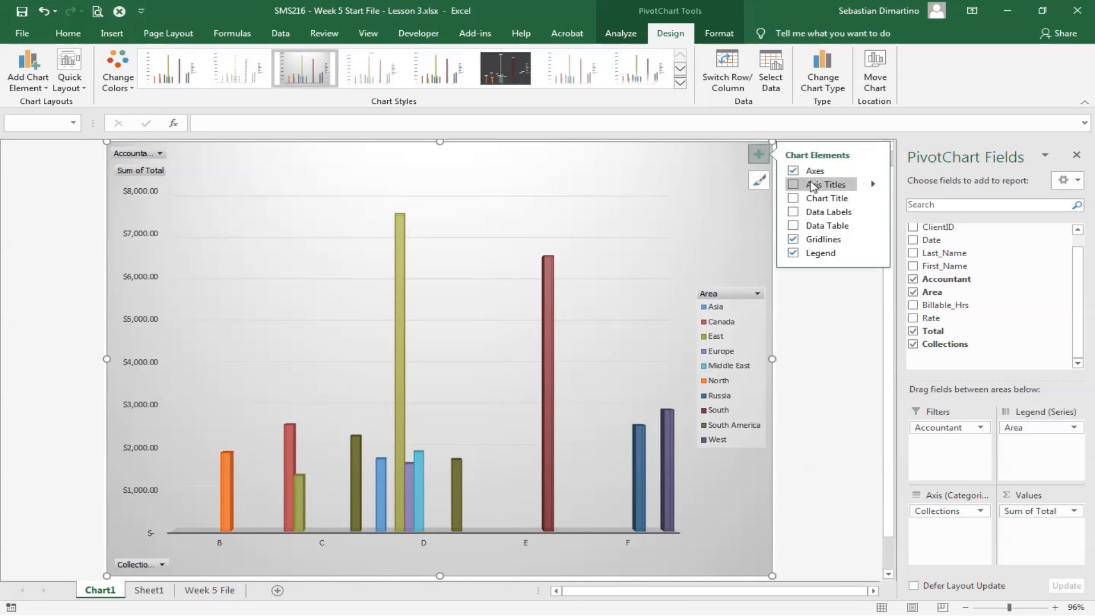
pyautogui.click(811, 199)
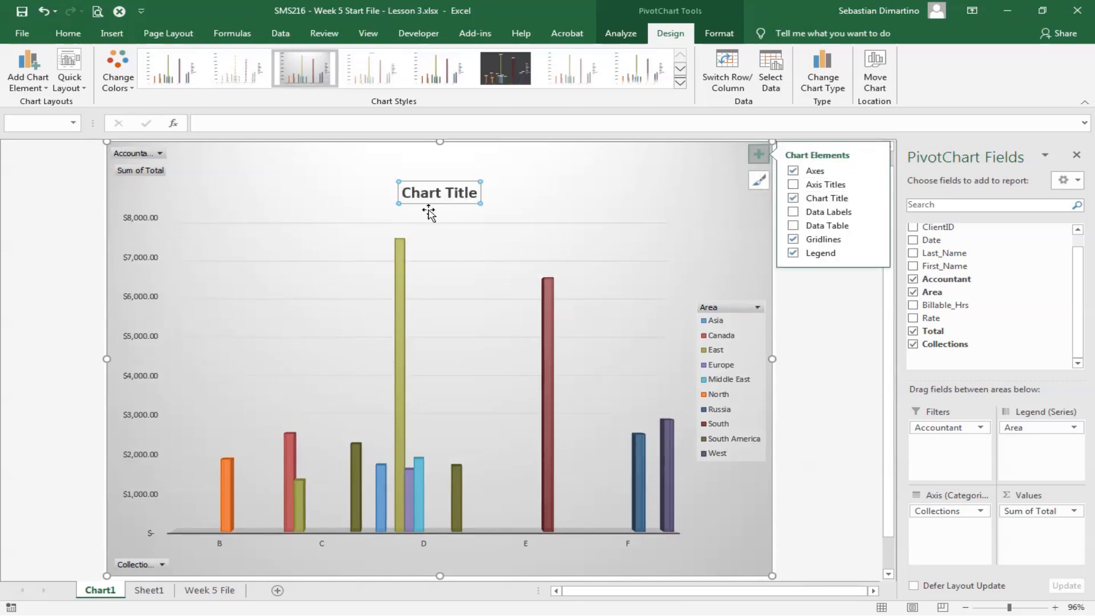
# Replace the placeholder text of the chart title with "Accountant Billings".
pyautogui.click(478, 193)
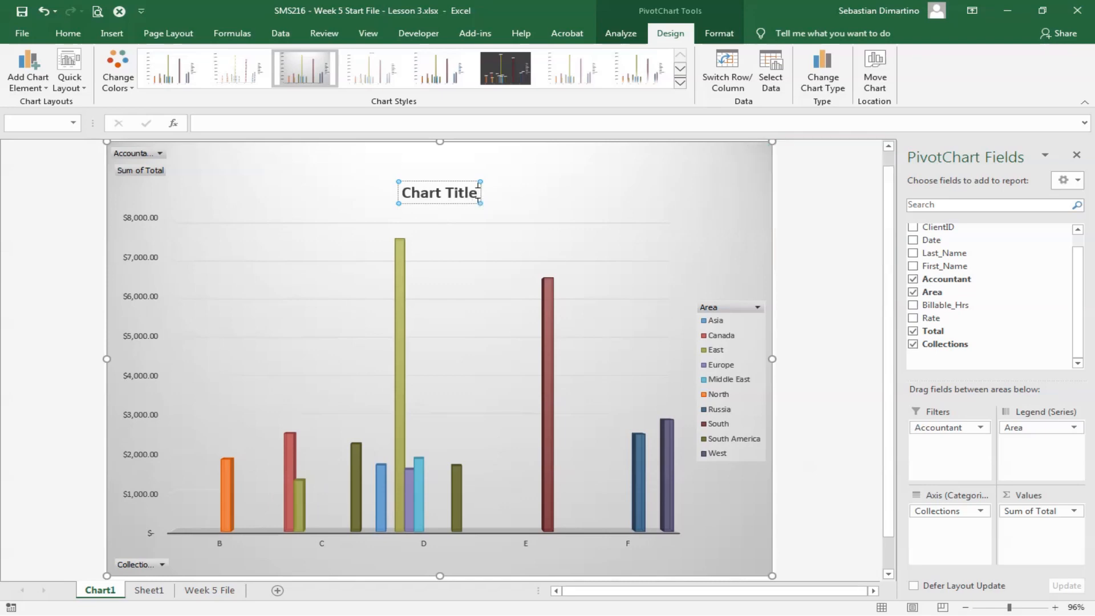
pyautogui.tripleClick(436, 192)
pyautogui.write('A')
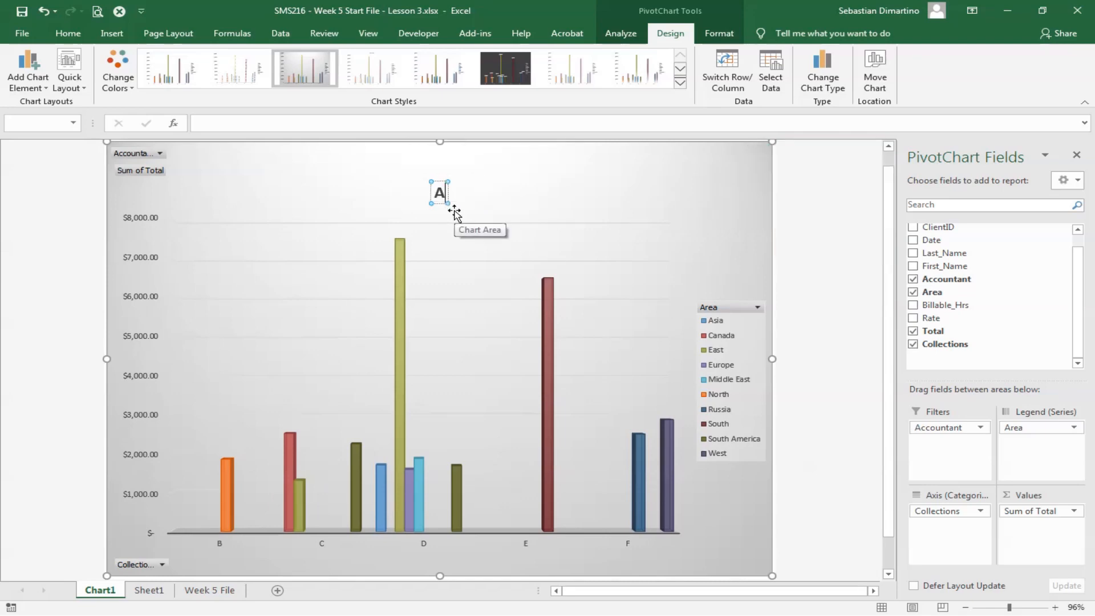
pyautogui.write('ccounta')
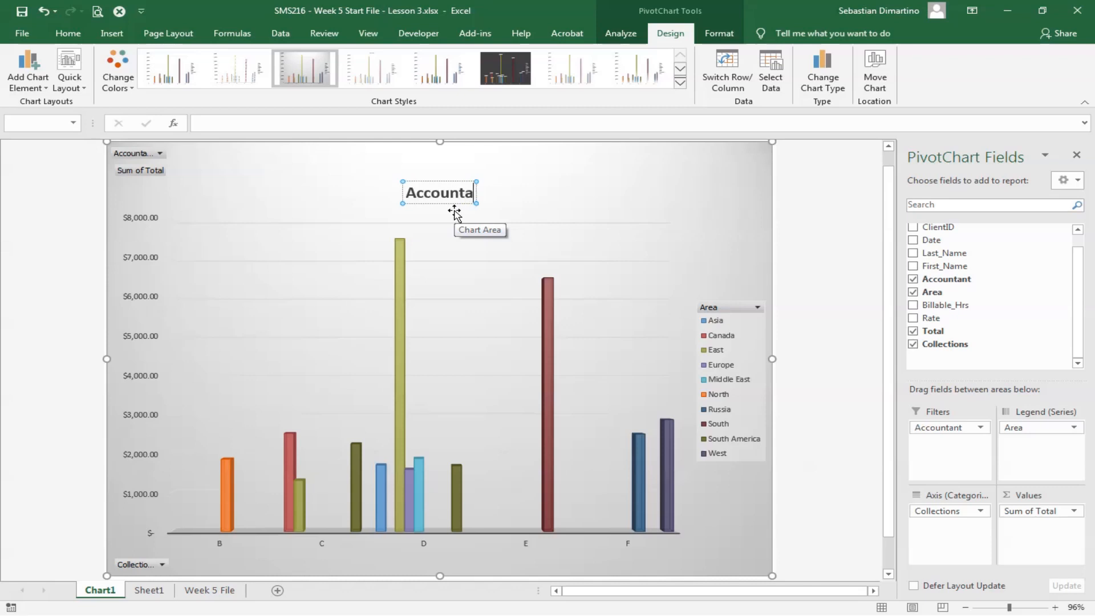
pyautogui.write('nt Billings')
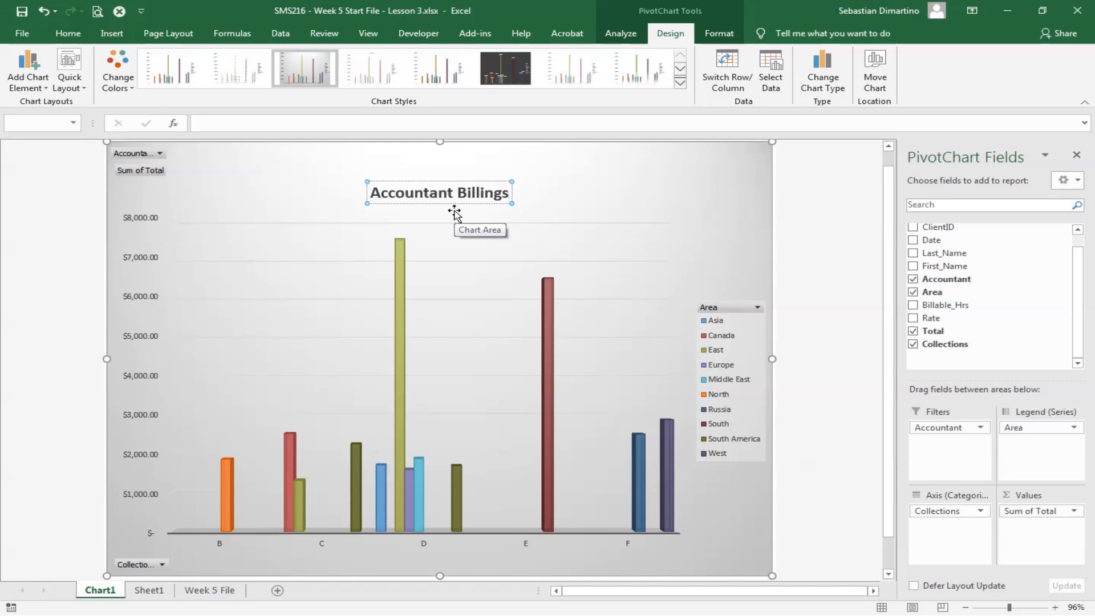
pyautogui.click(579, 198)
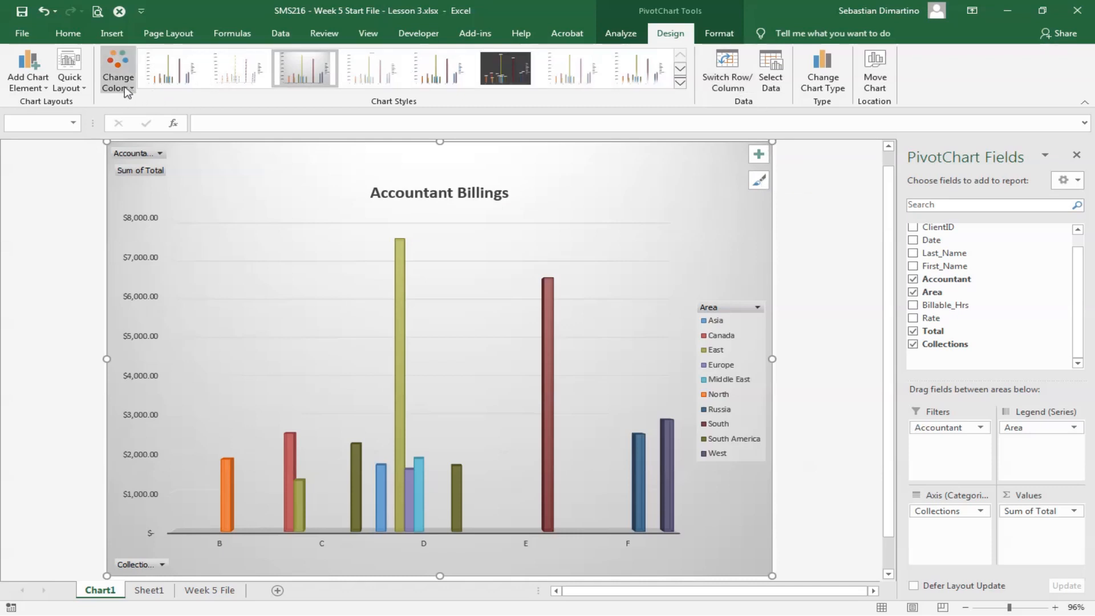
# Open the list of chart elements available for the PivotChart.
pyautogui.click(759, 157)
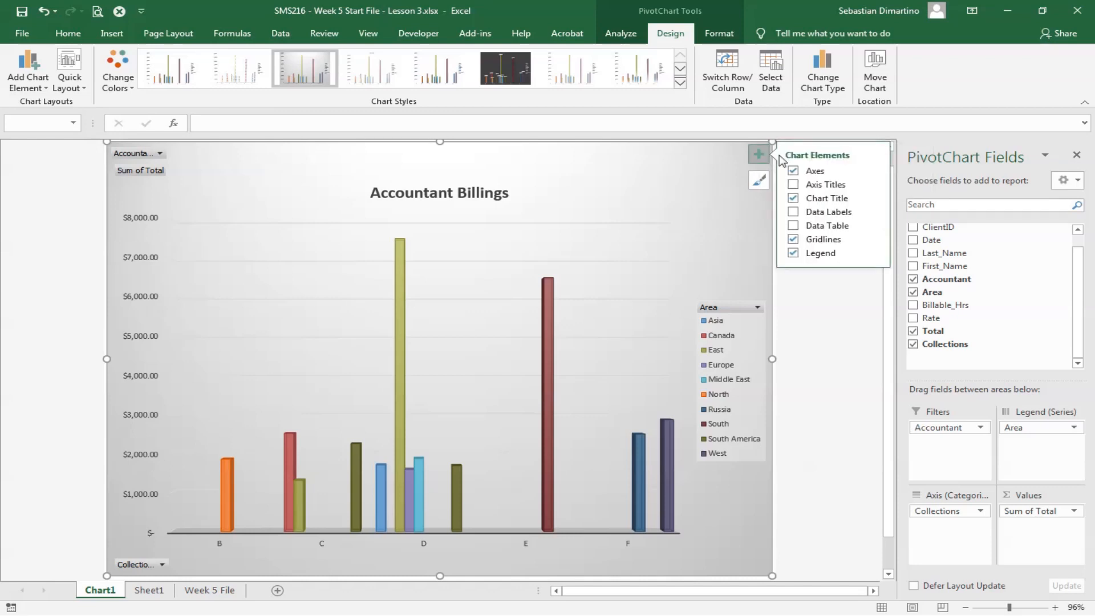